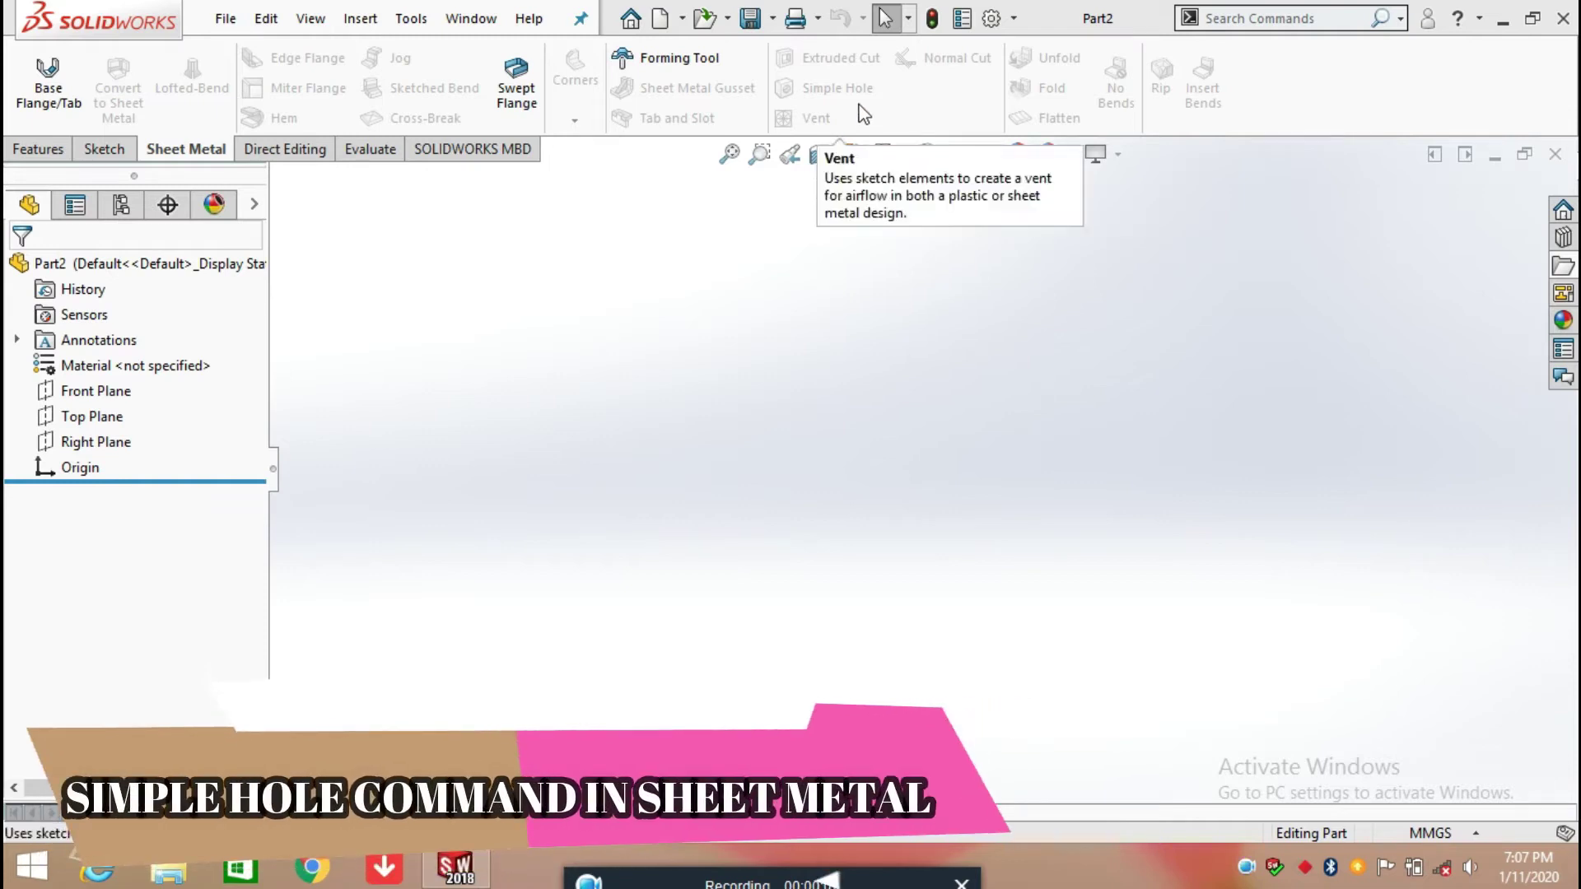
# Show the Sketch tab tools for the new blank part.
pyautogui.click(106, 150)
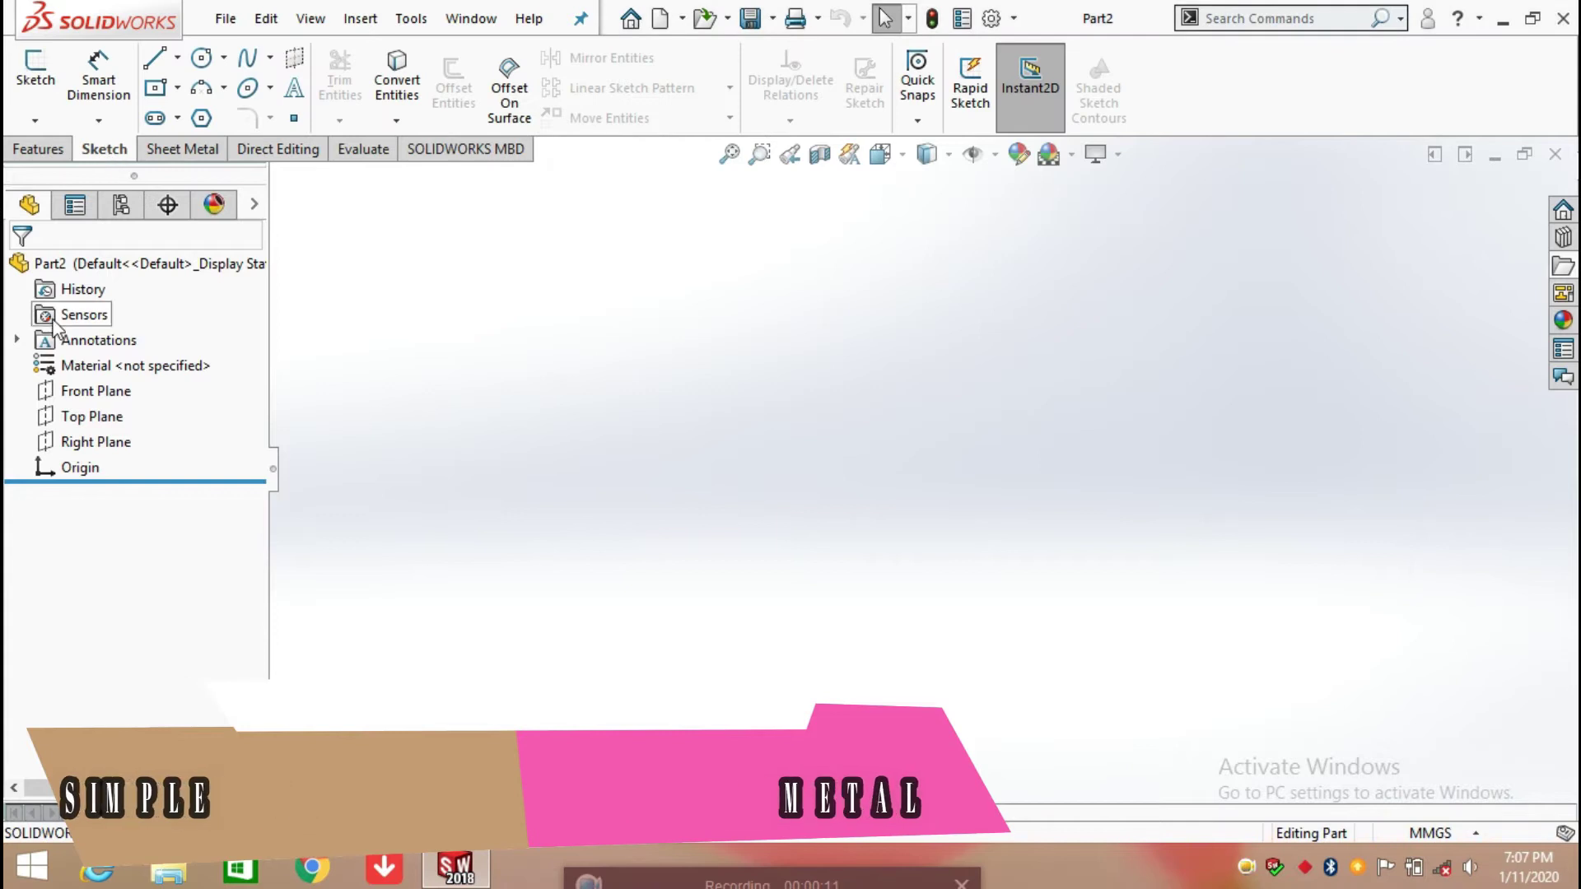
# Draw a three-line Z profile (top, diagonal, bottom) on the Front Plane, viewed normal to it.
pyautogui.click(93, 392)
pyautogui.click(211, 366)
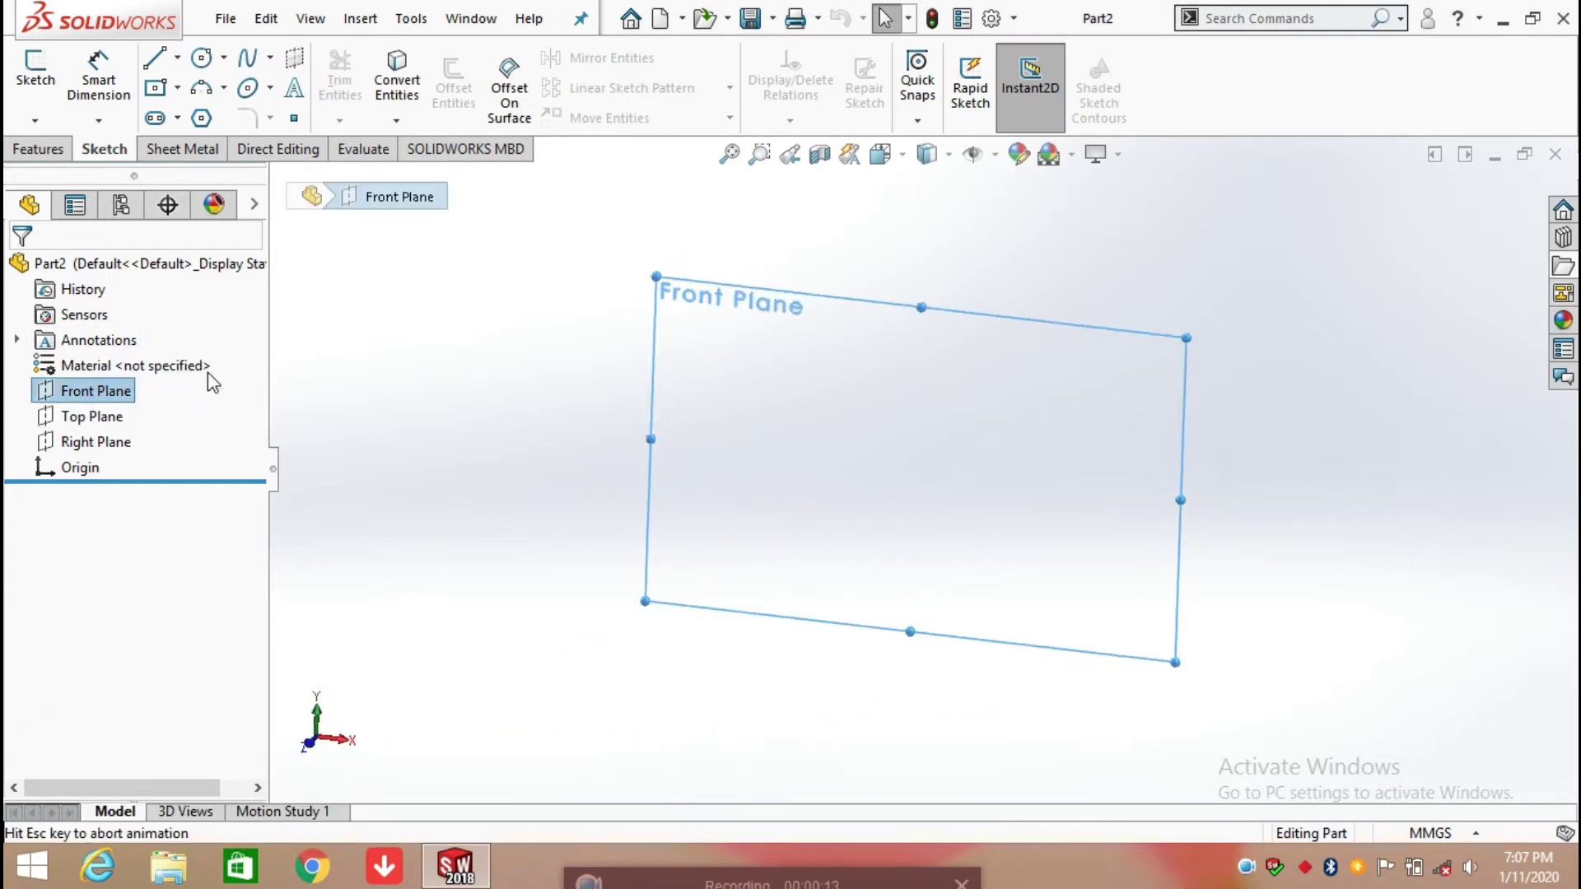
pyautogui.click(158, 60)
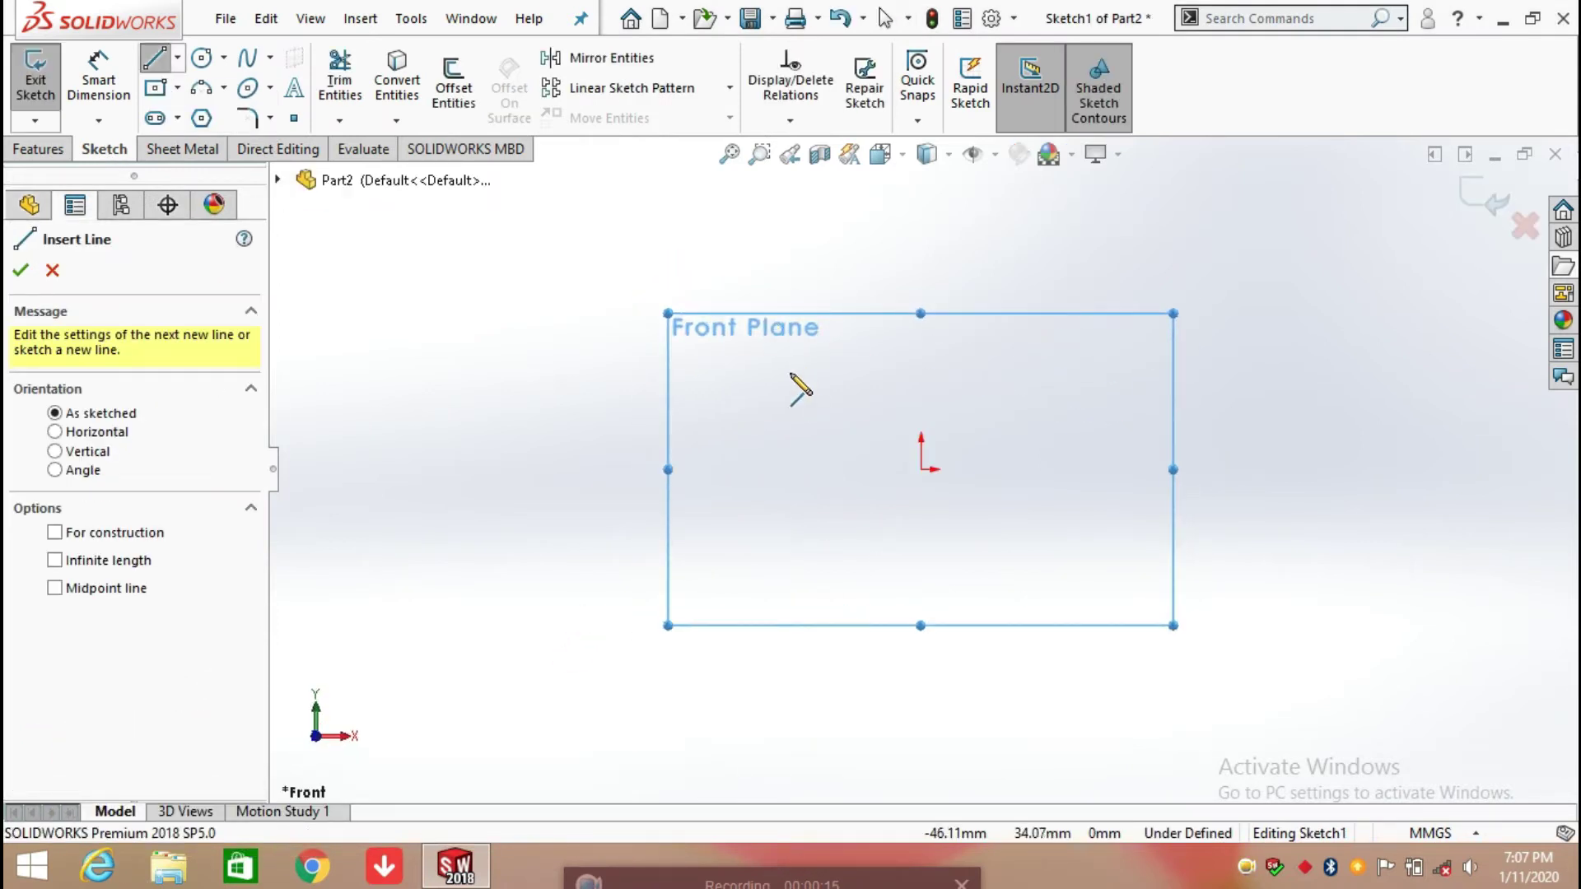
pyautogui.click(754, 357)
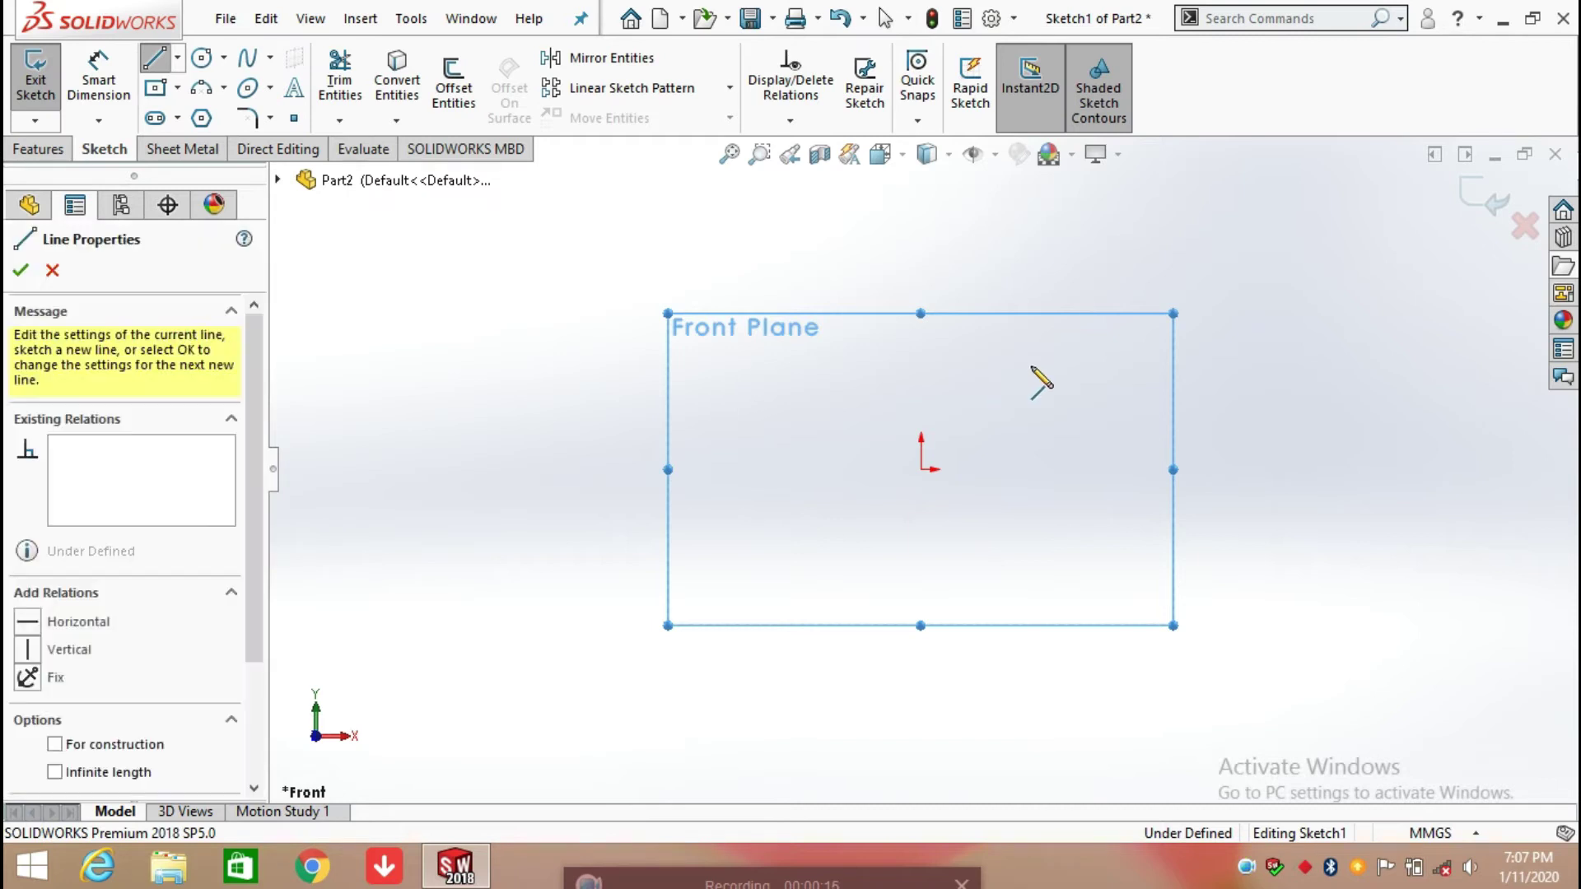
pyautogui.click(1102, 347)
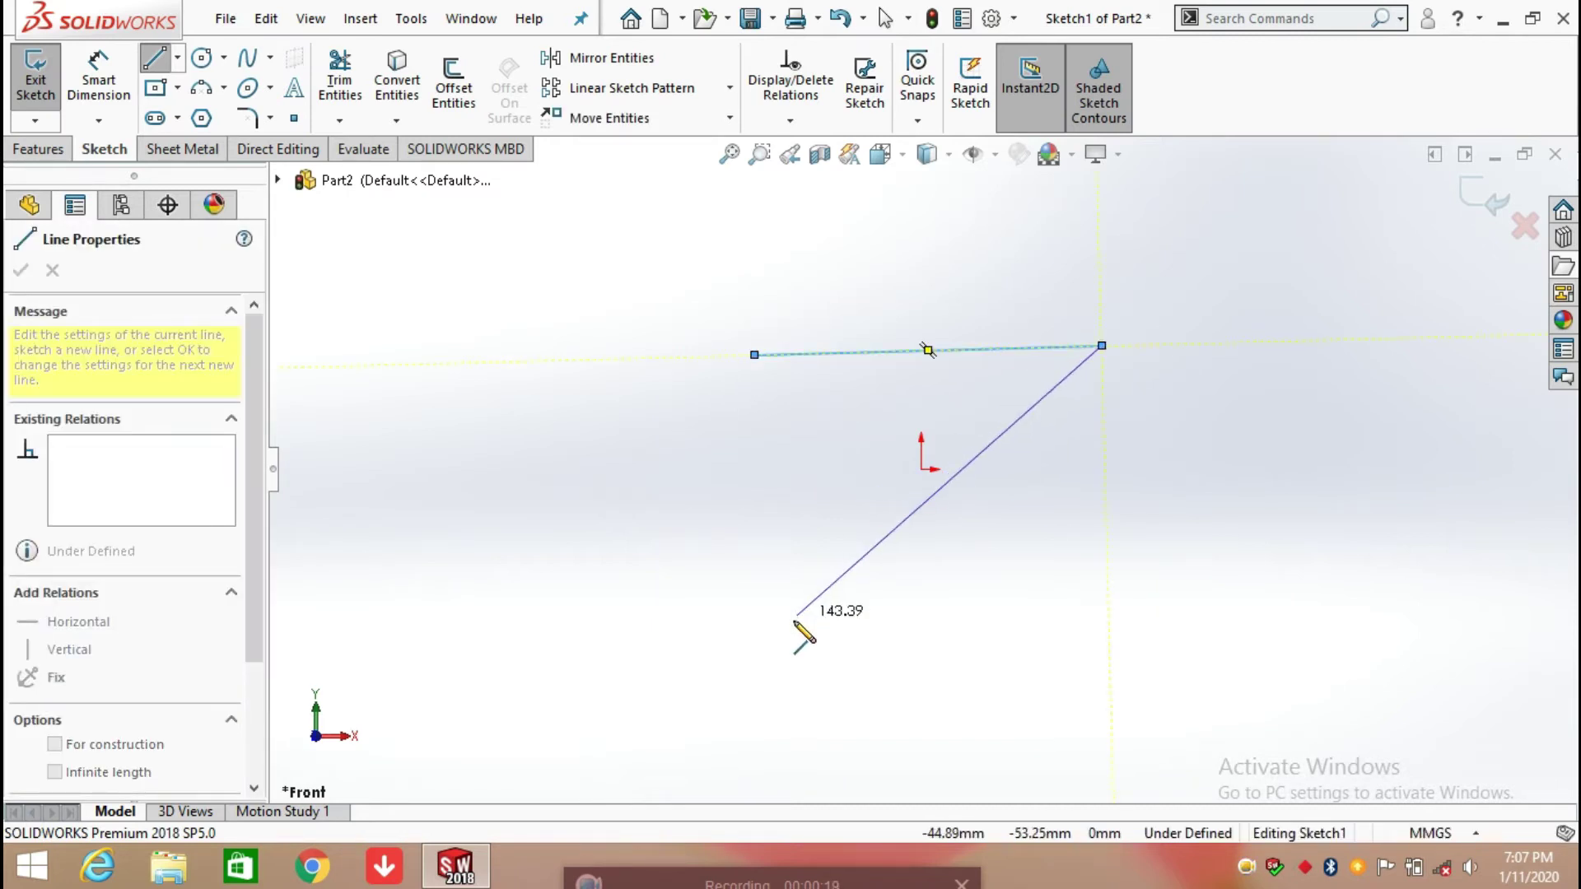
pyautogui.click(742, 665)
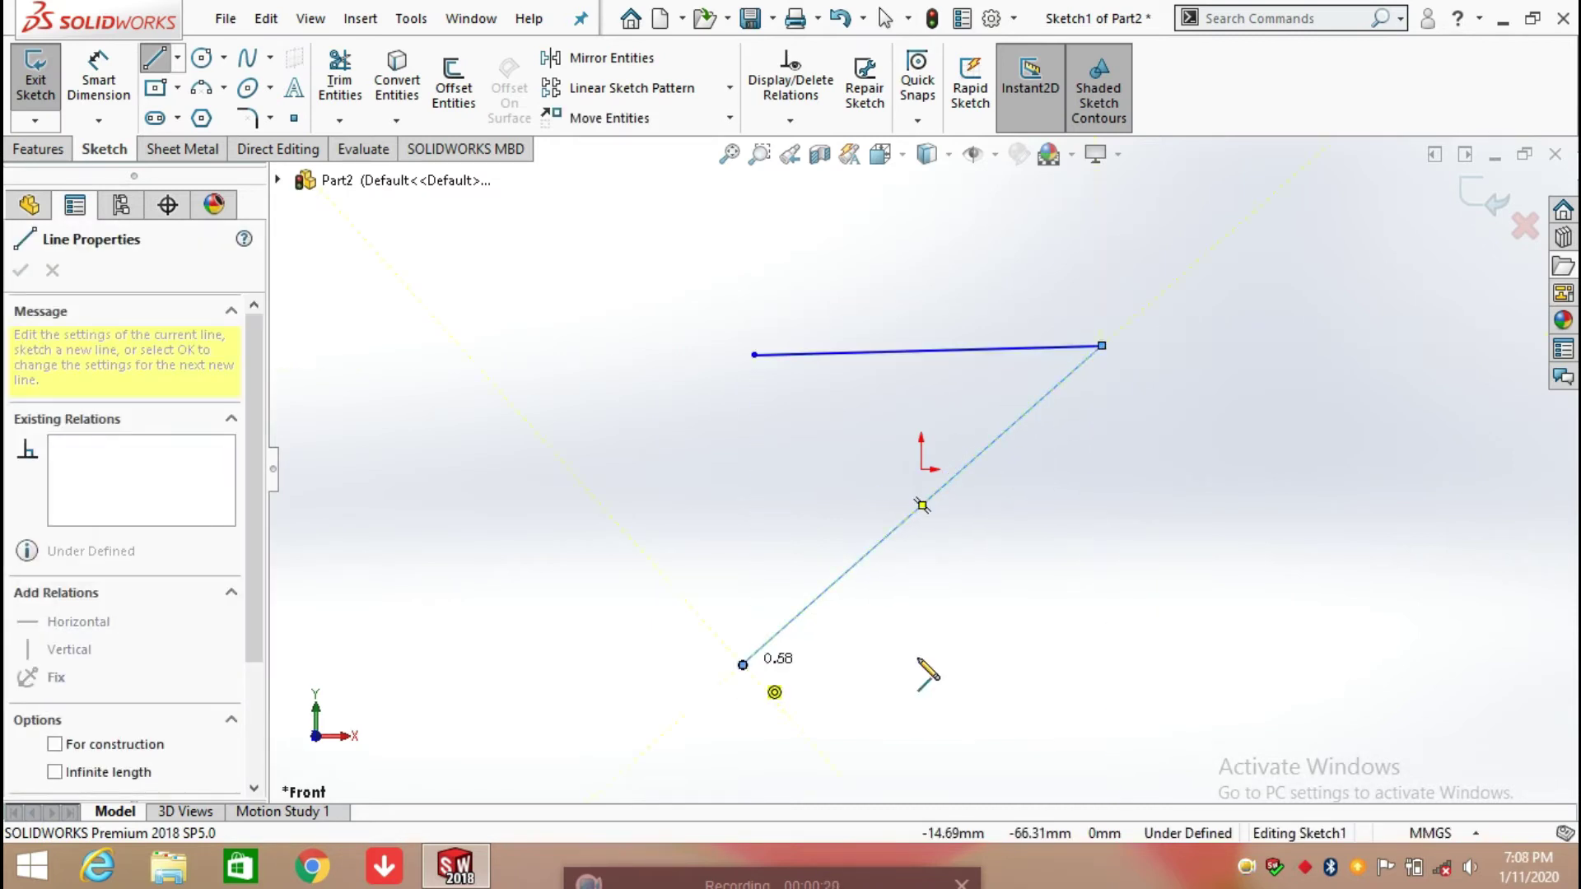
pyautogui.rightClick(1106, 664)
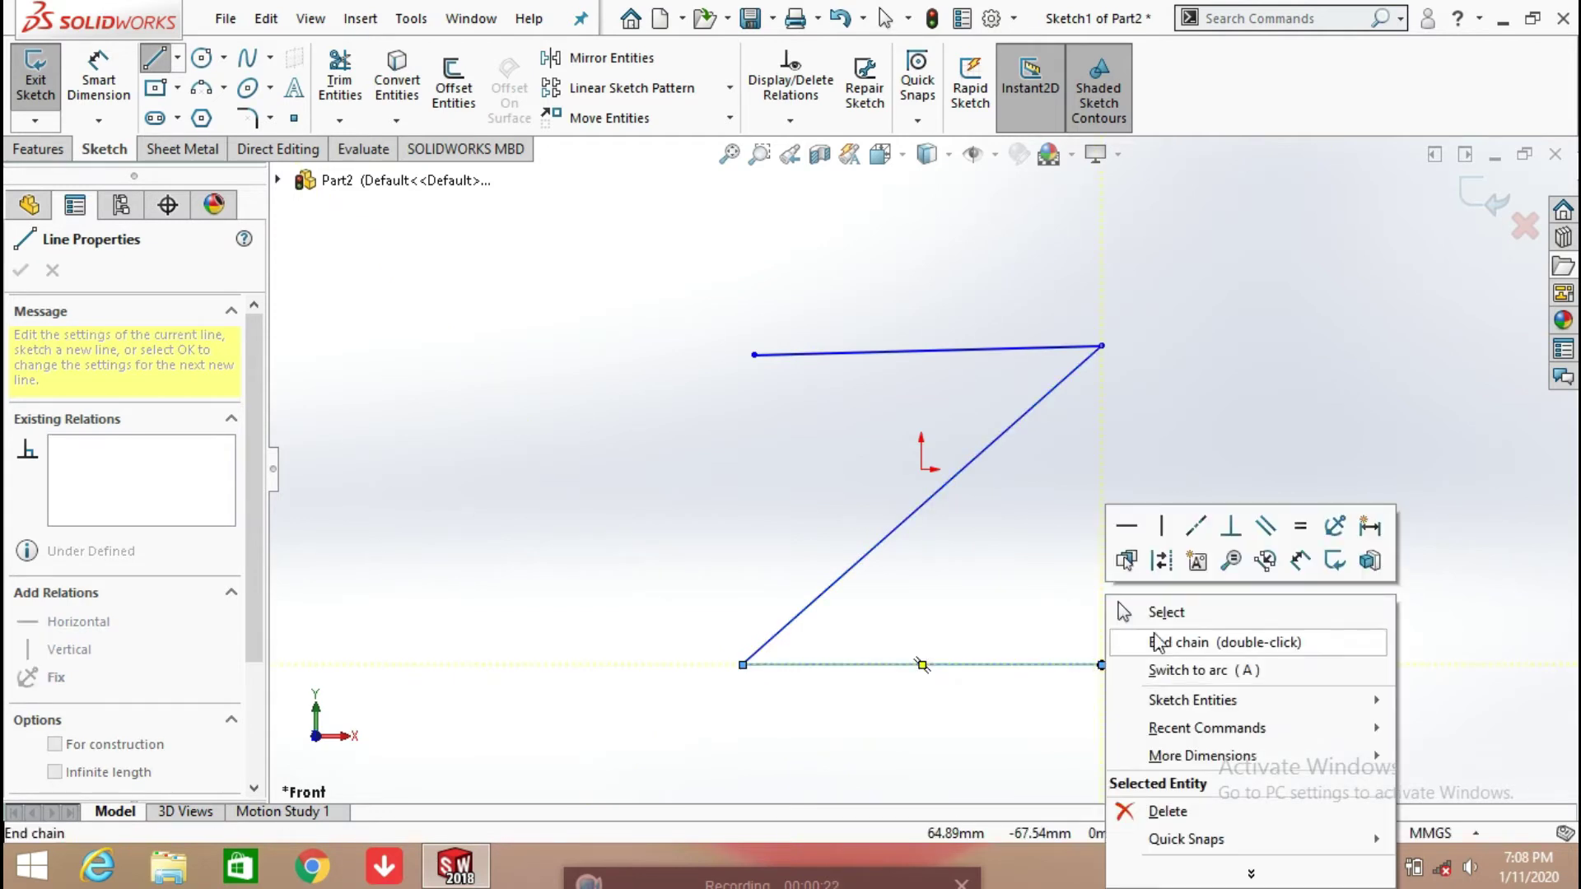
pyautogui.click(1161, 613)
# Add 10 mm sketch fillets to the Z's top-right and bottom-left corners.
pyautogui.click(247, 118)
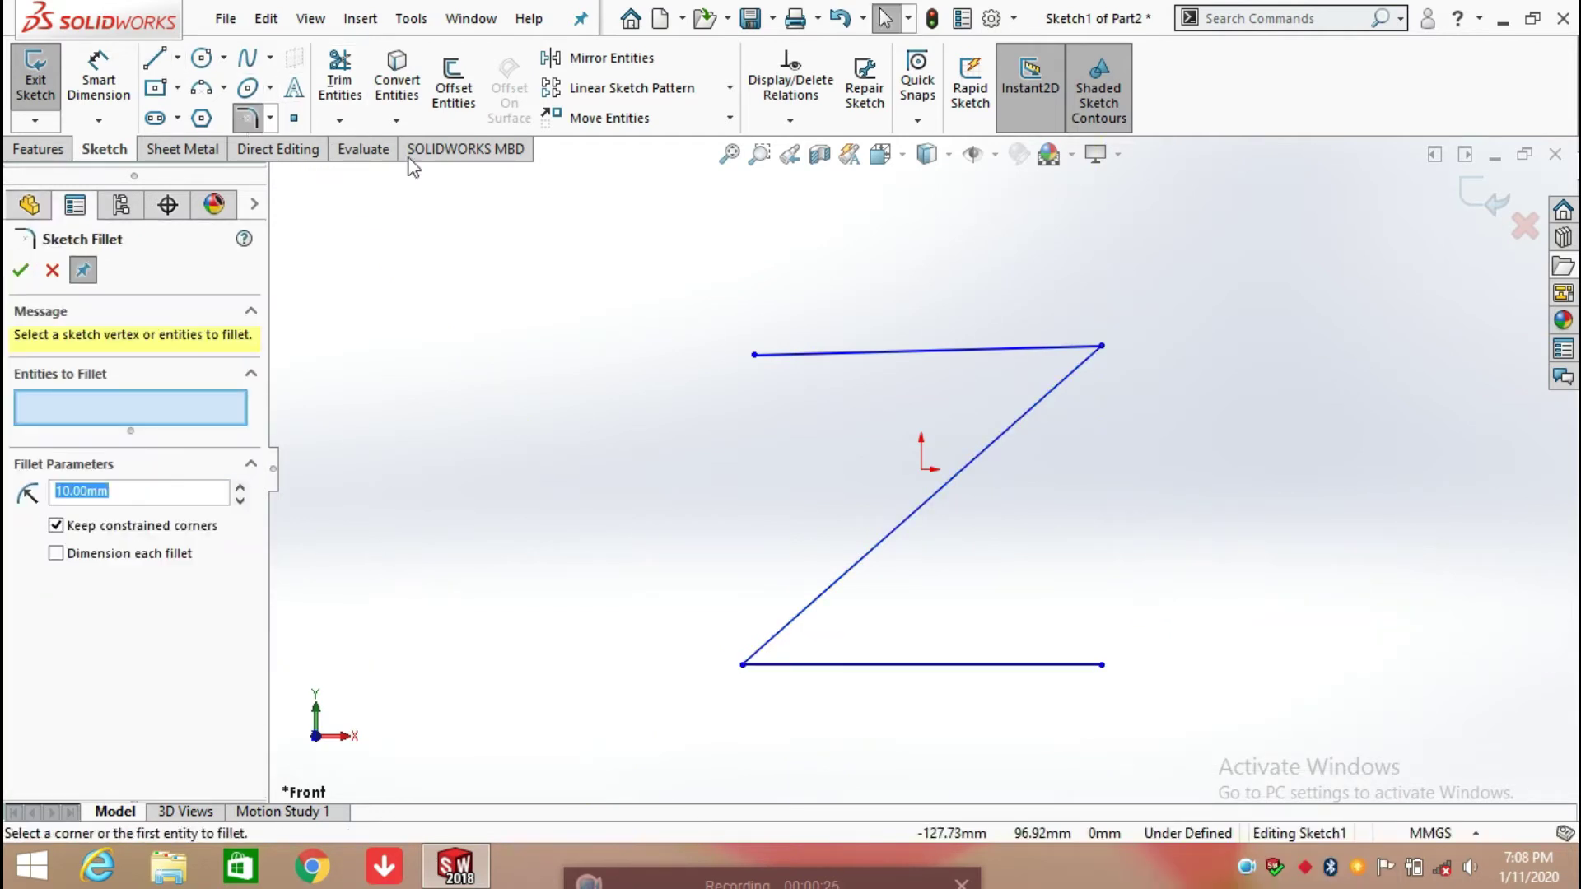
pyautogui.click(1102, 349)
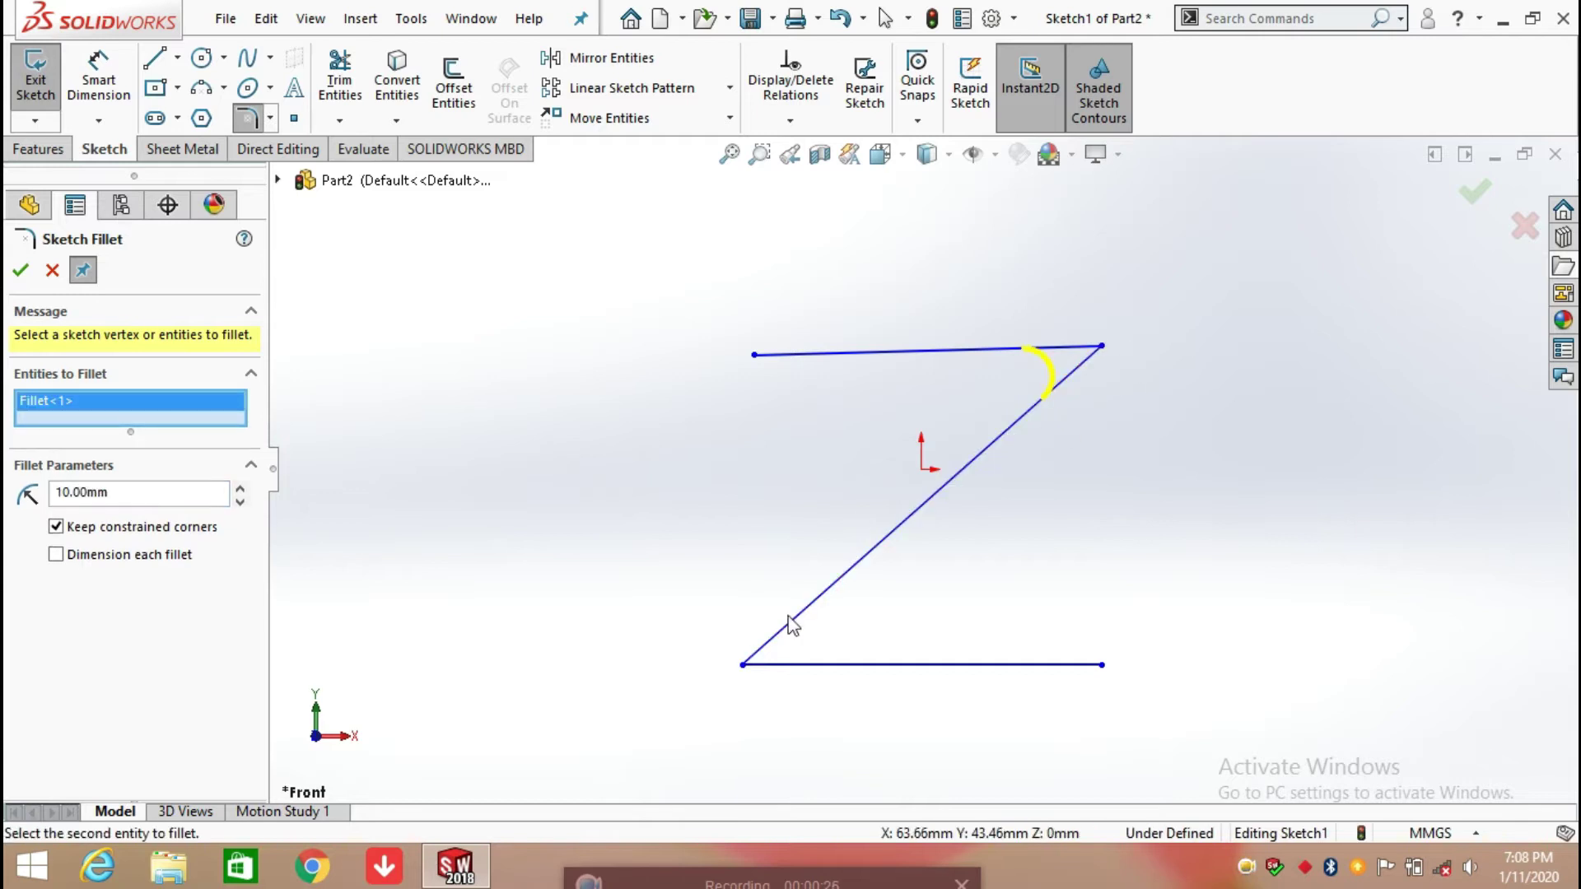
pyautogui.click(747, 668)
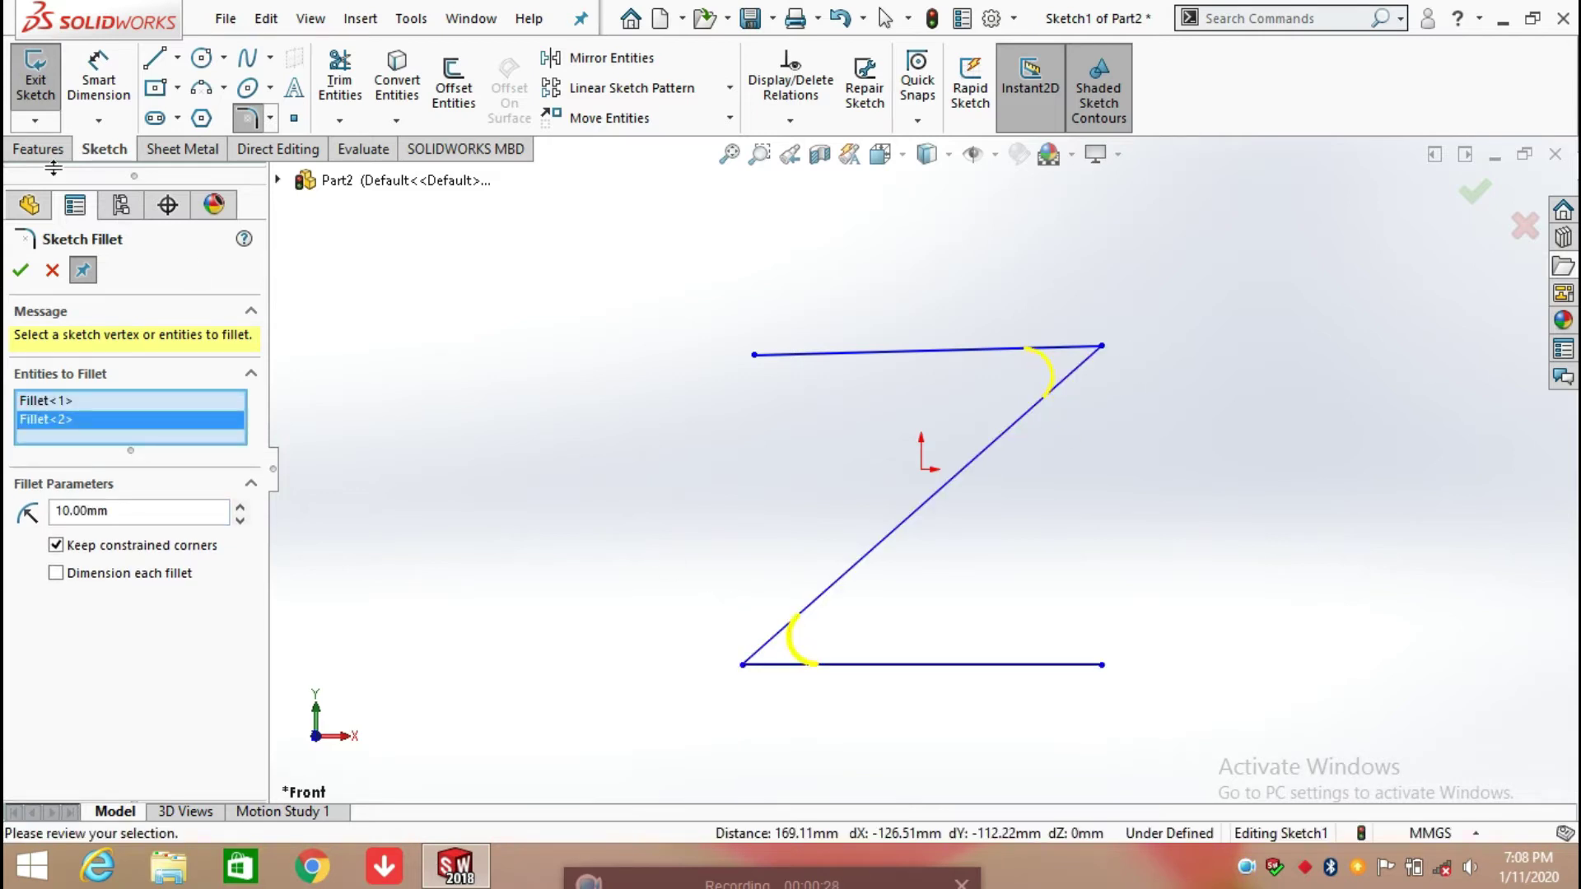
pyautogui.click(20, 271)
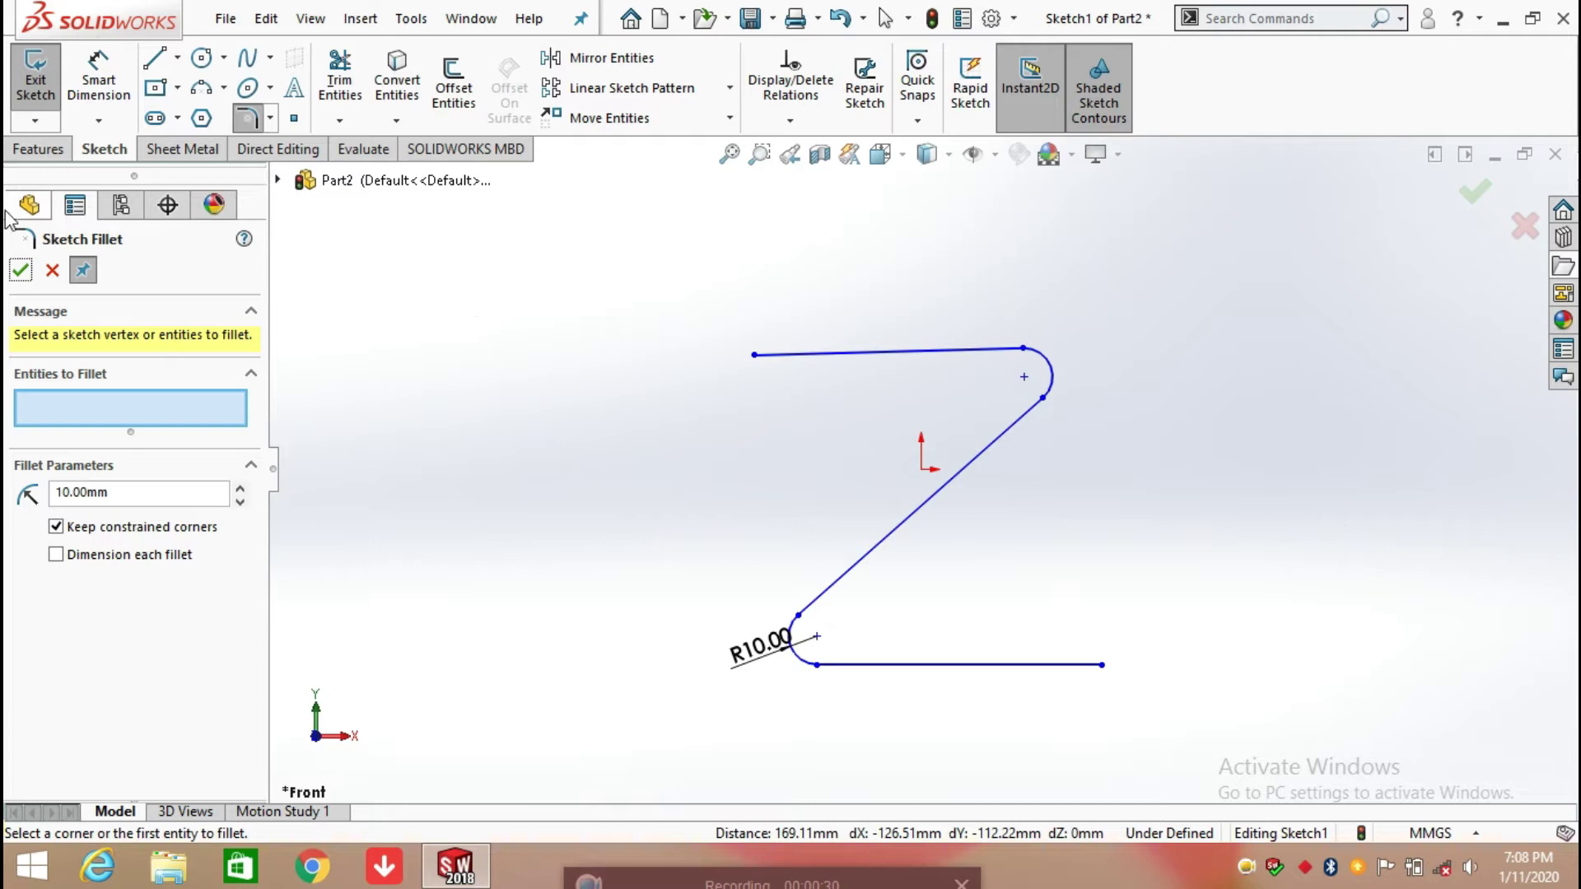
pyautogui.click(19, 271)
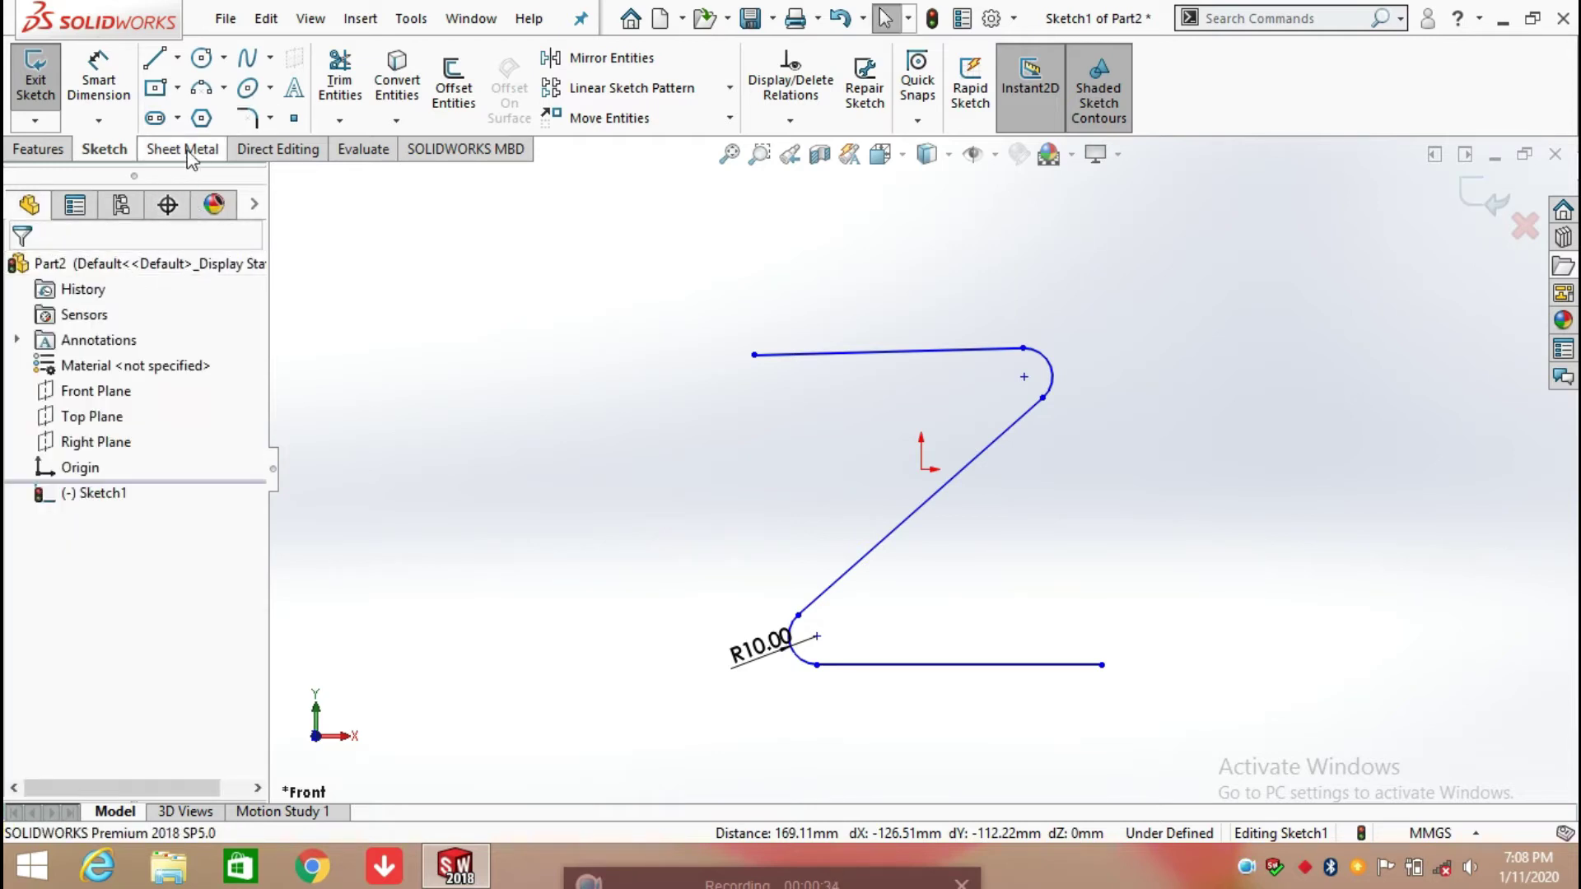
# Create Base-Flange1 from the Z sketch with 180 mm blind depth and 3 mm thickness.
pyautogui.click(186, 149)
pyautogui.click(48, 80)
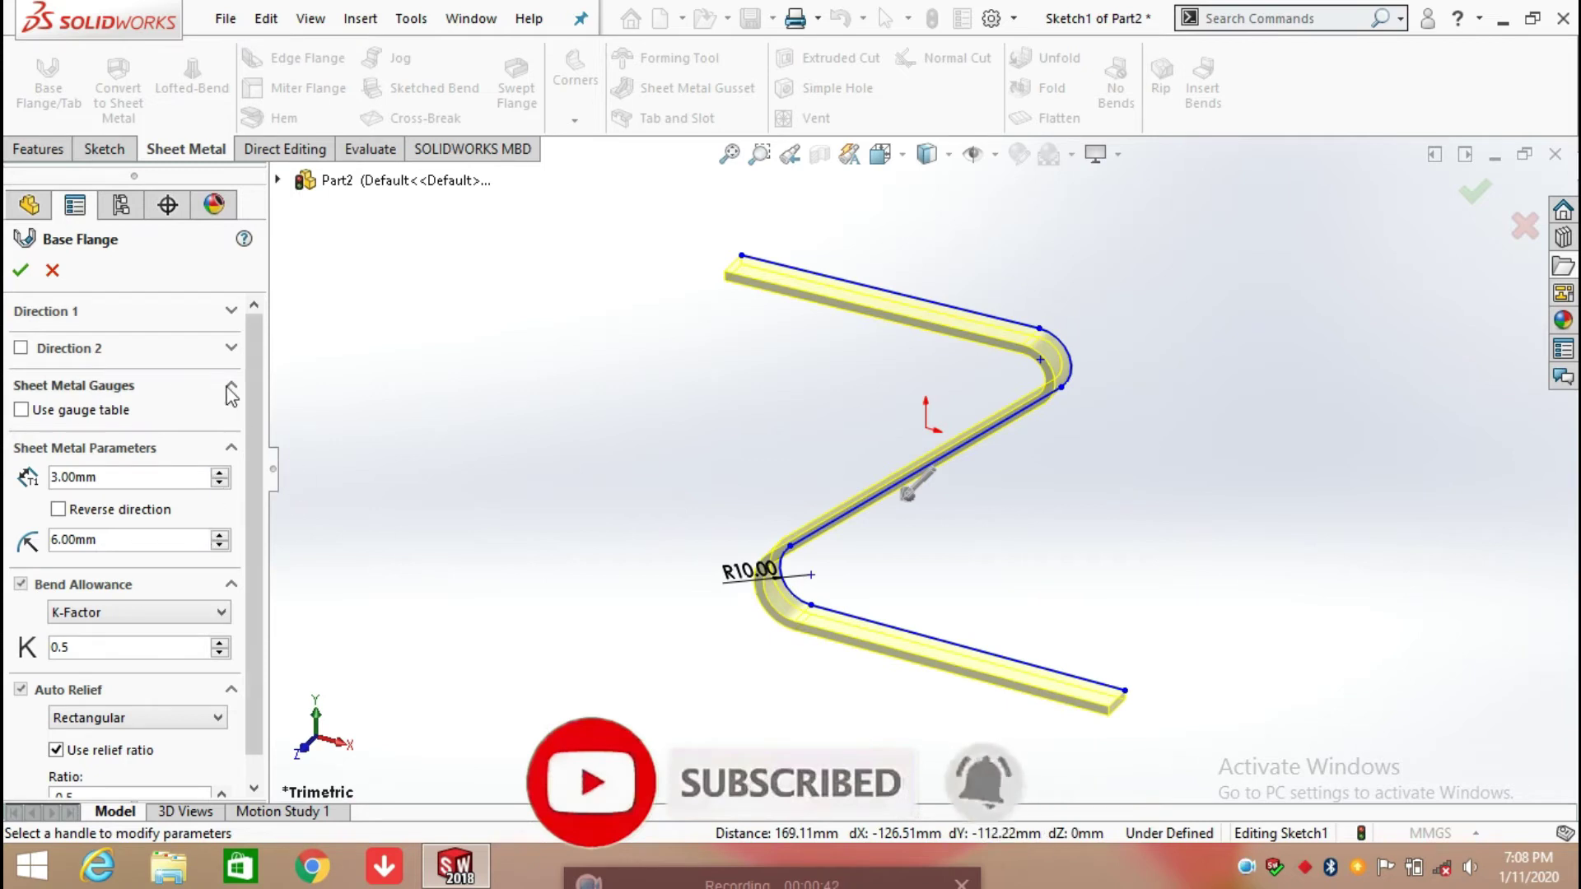
pyautogui.click(232, 310)
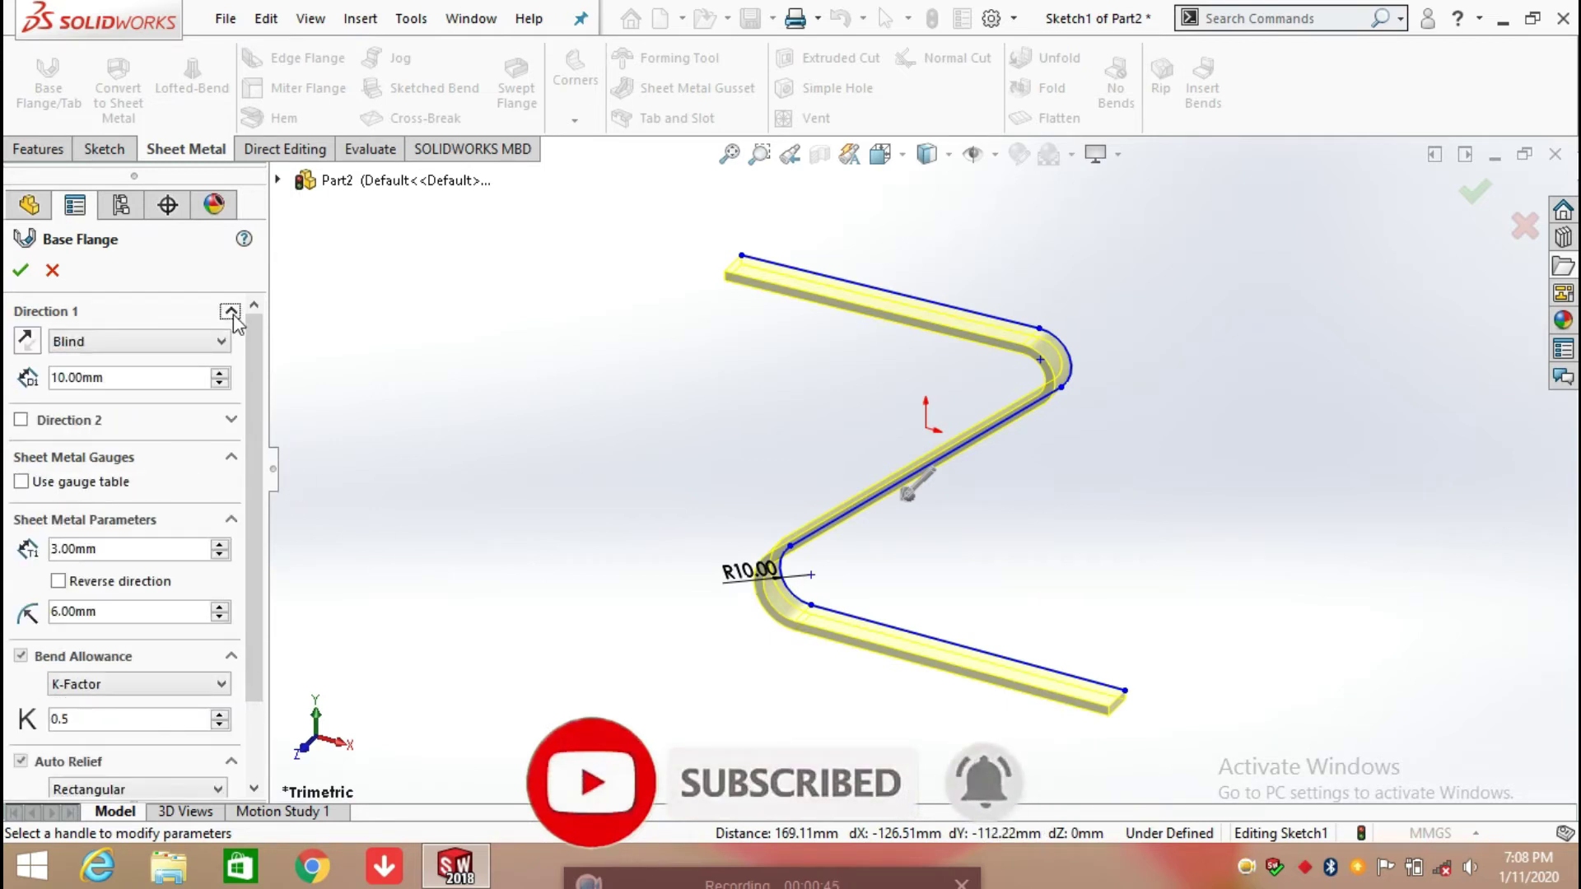
pyautogui.moveTo(220, 371); pyautogui.dragTo(223, 382)
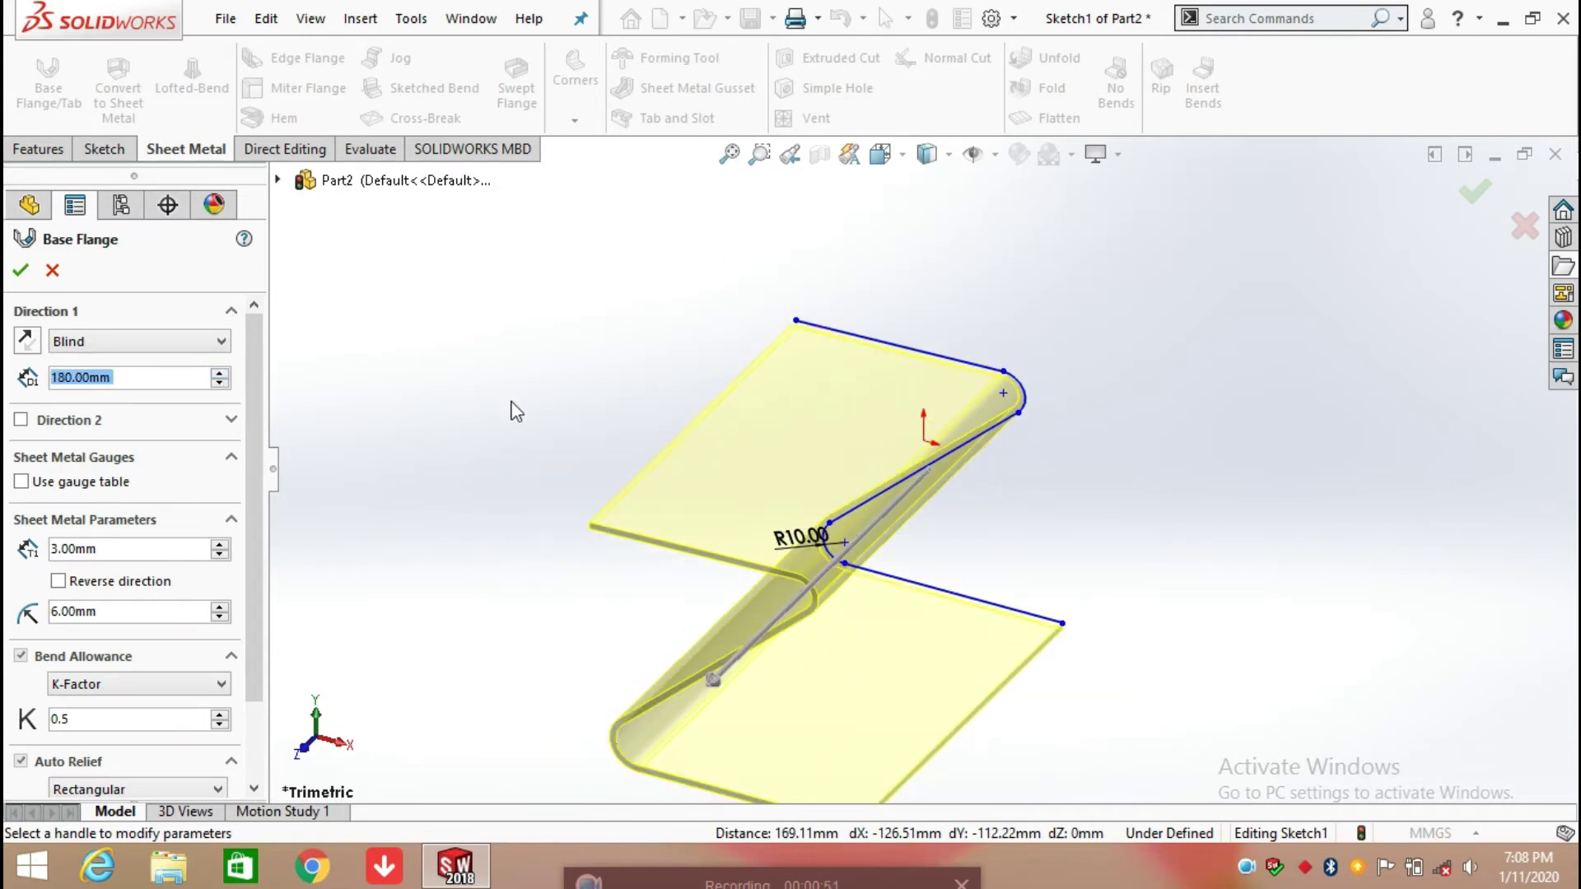
pyautogui.scroll(3, 511, 410)
pyautogui.moveTo(541, 347); pyautogui.dragTo(579, 329, button='middle')
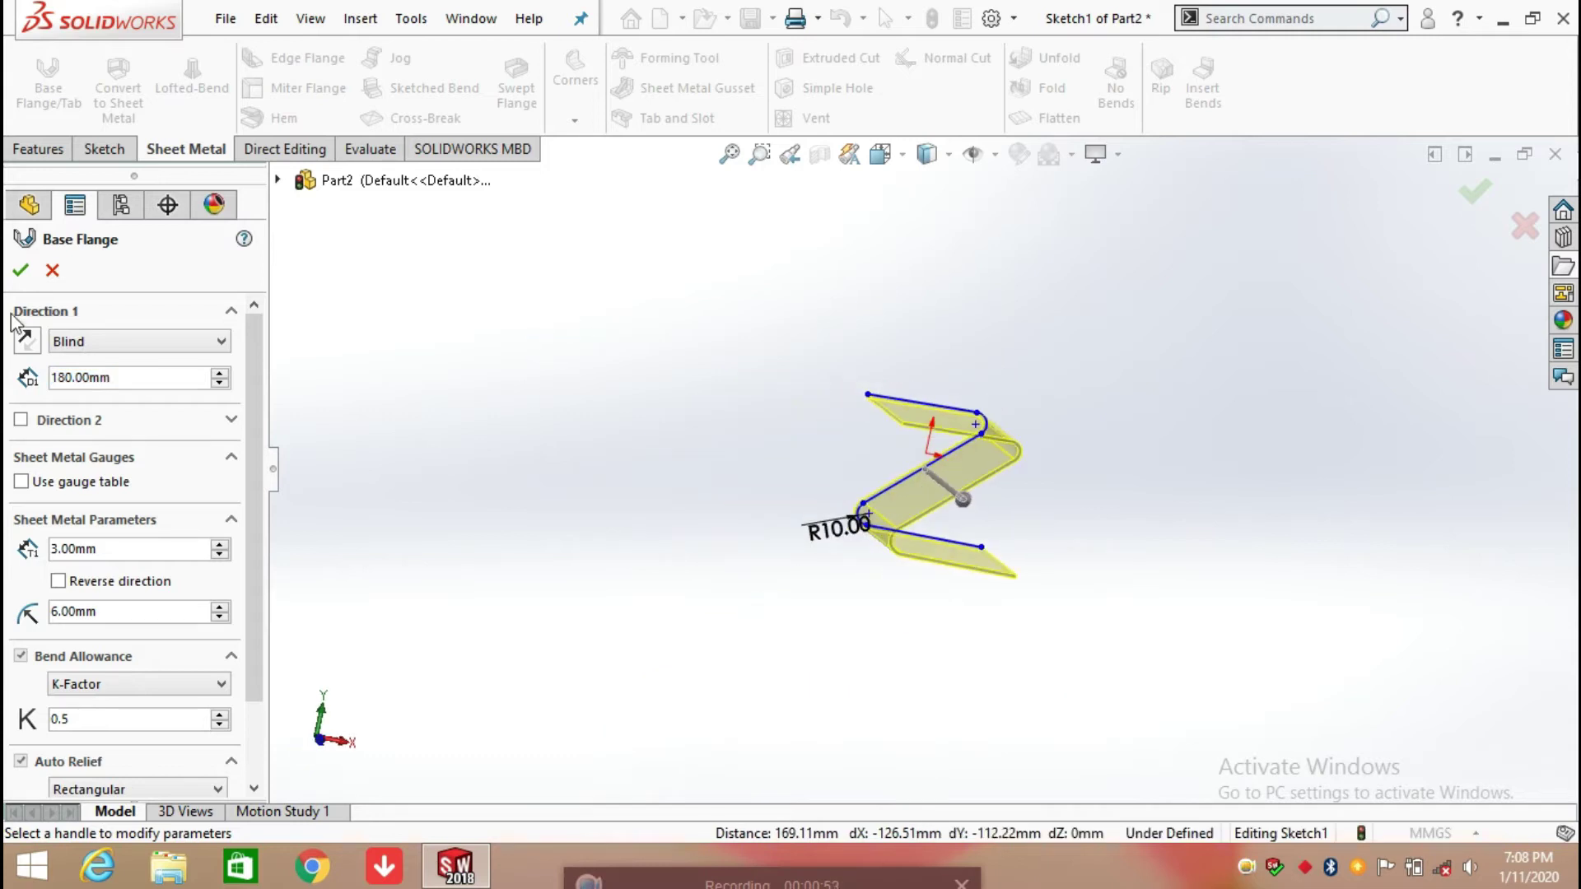
pyautogui.click(19, 270)
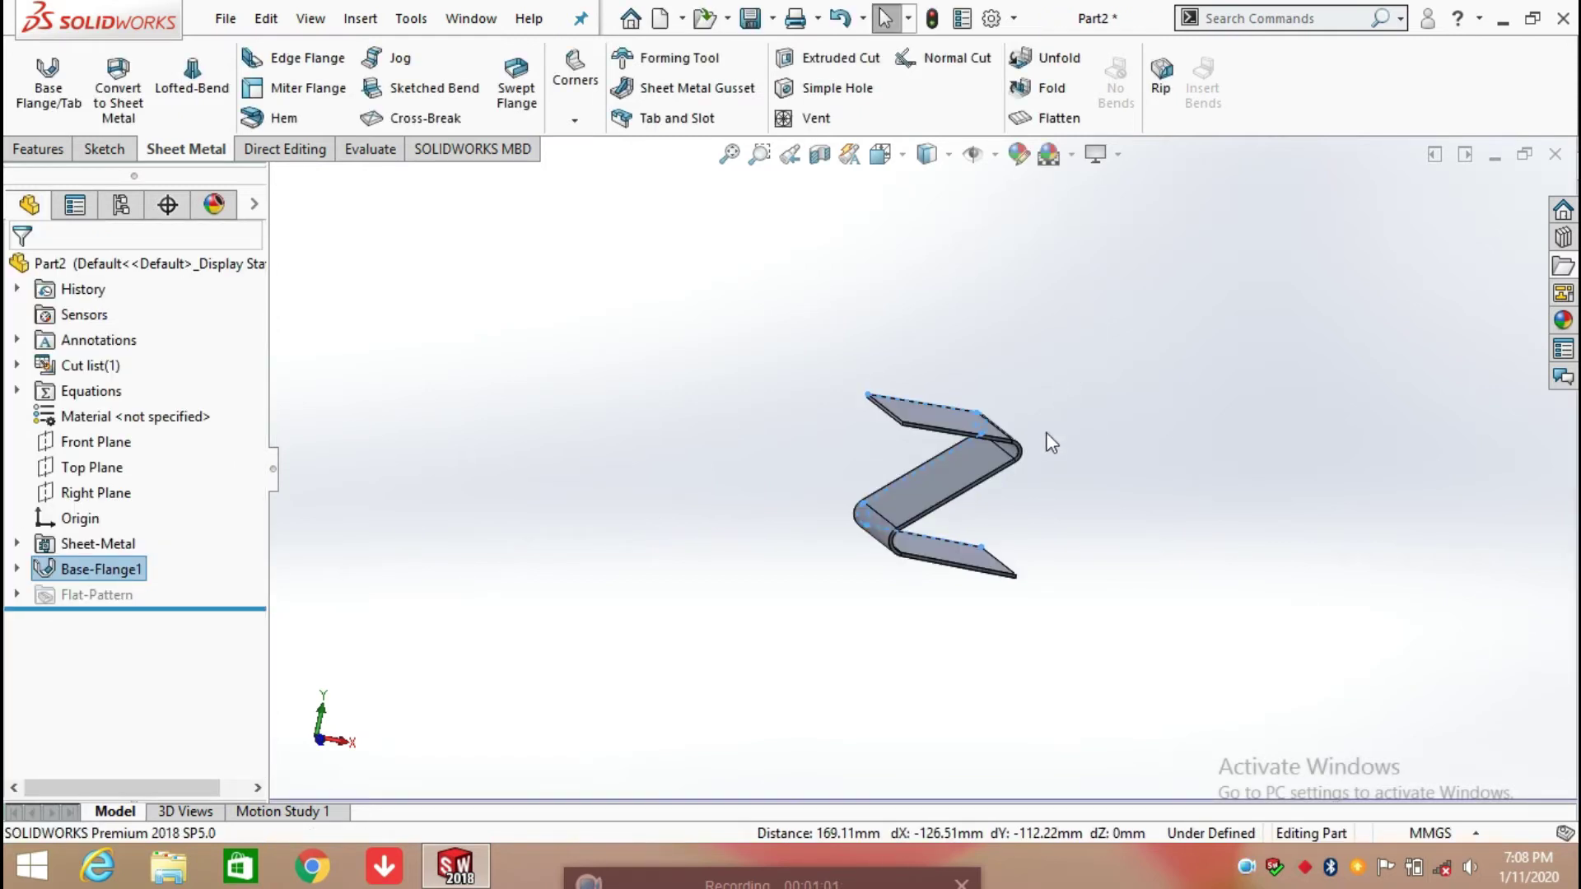
# Orbit the Z part to a new angle and launch Simple Hole from the Sheet Metal tab.
pyautogui.moveTo(1049, 441); pyautogui.dragTo(1040, 501, button='middle')
pyautogui.click(1171, 404)
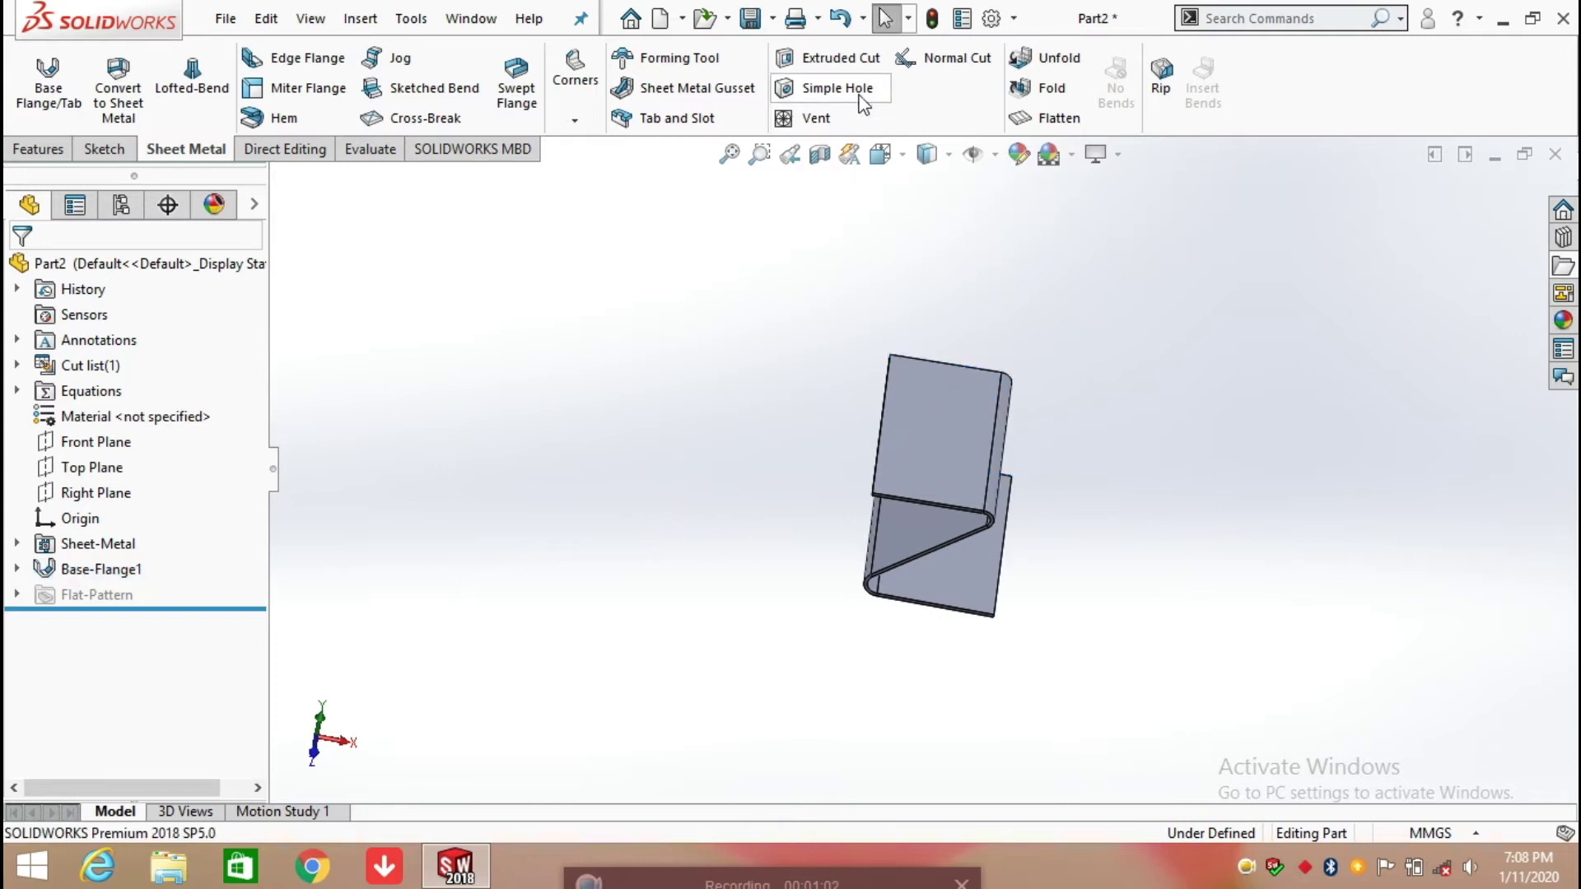
pyautogui.moveTo(1215, 445); pyautogui.dragTo(1131, 378, button='middle')
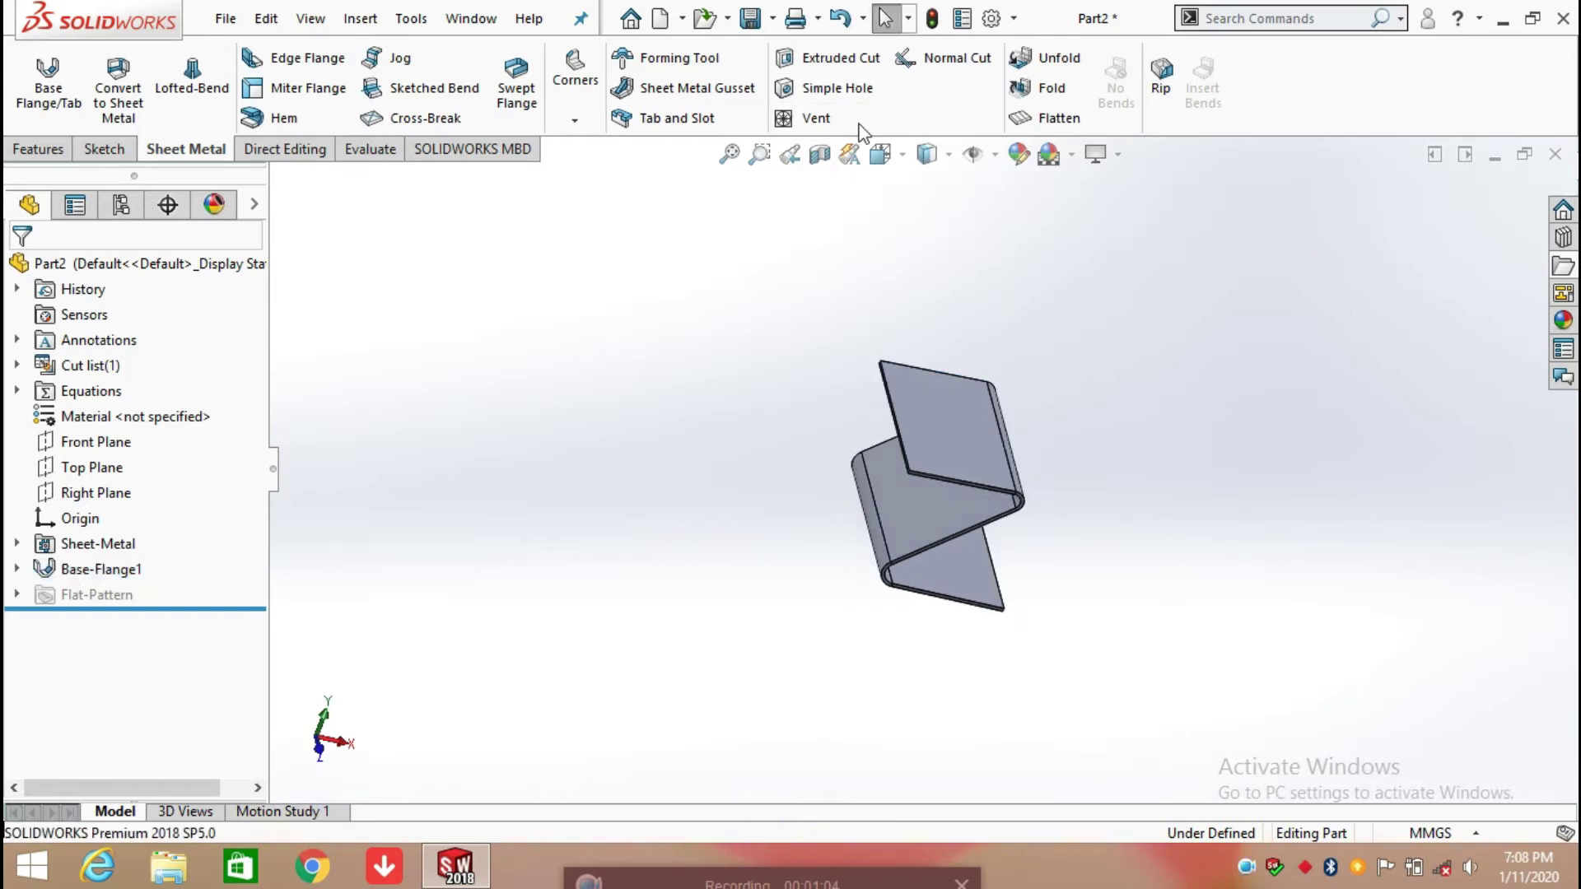
pyautogui.click(834, 93)
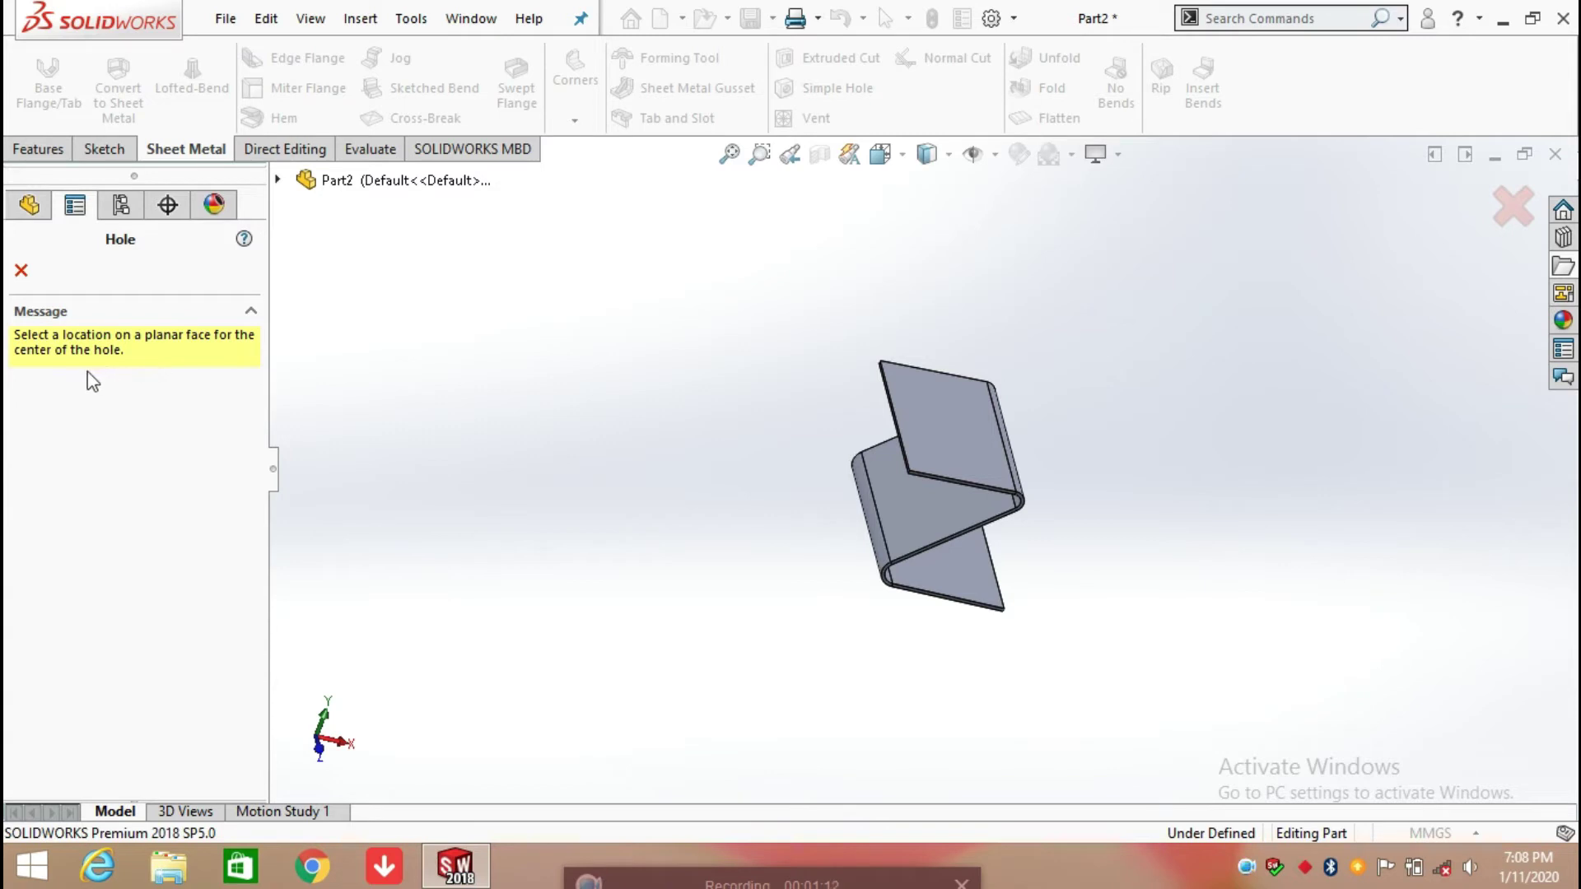
# Orbit toward the upper flange and place the hole centre on its flat face.
pyautogui.moveTo(874, 464)
pyautogui.mouseDown(button='middle')
pyautogui.moveTo(1129, 399)
pyautogui.moveTo(1095, 483)
pyautogui.mouseUp(button='middle')
pyautogui.scroll(-3, 1088, 483)
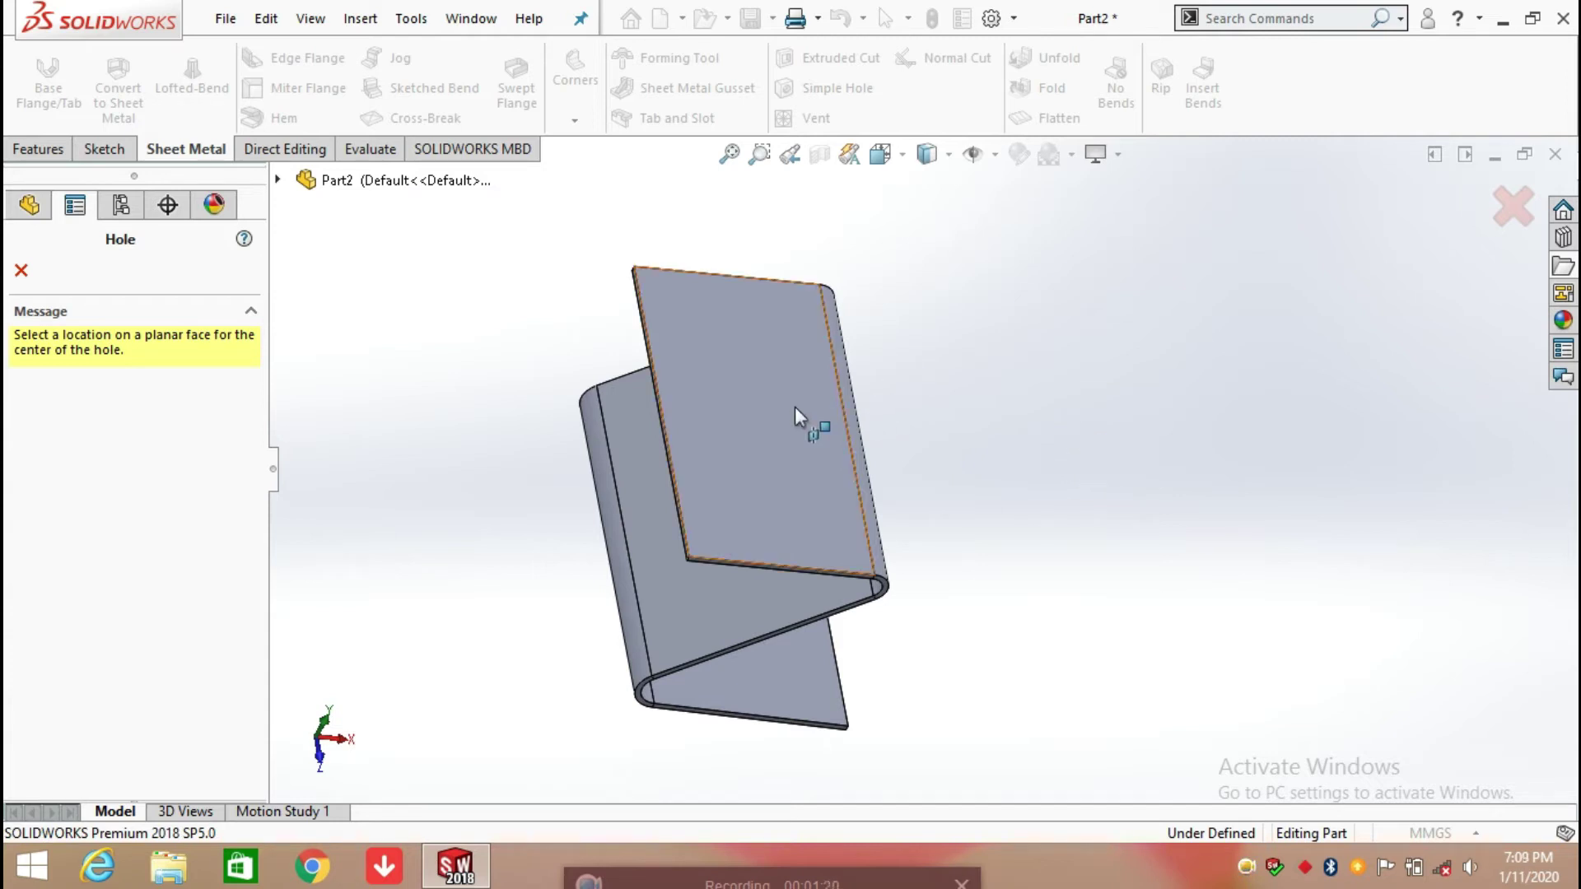
pyautogui.click(769, 418)
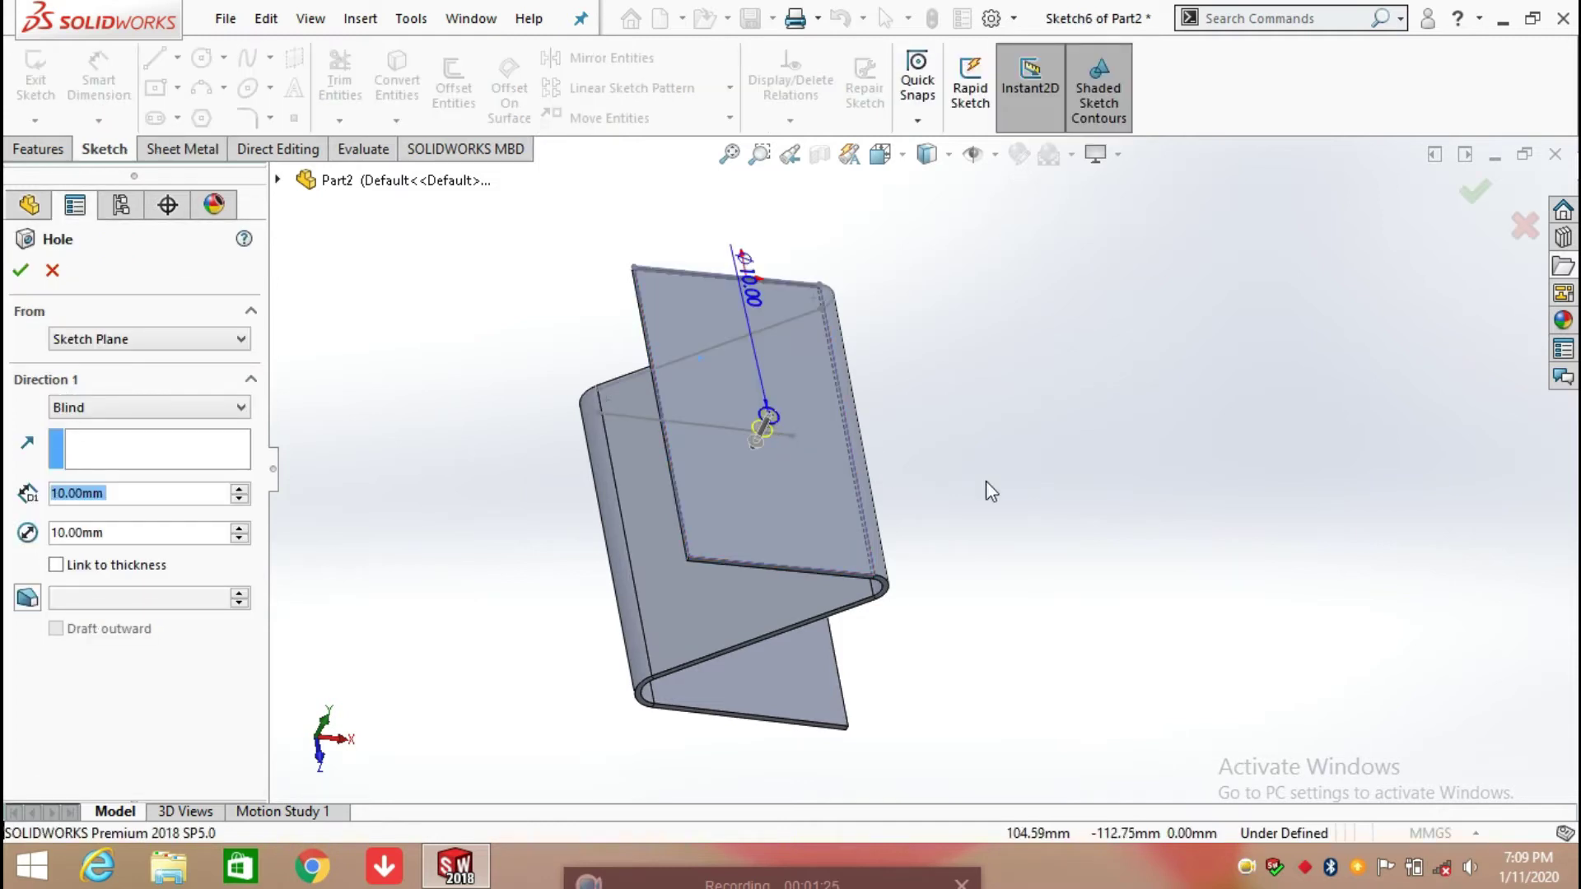
# Increase the hole diameter through 20 mm to 30 mm, with depth at 30 mm.
pyautogui.moveTo(974, 482)
pyautogui.mouseDown(button='middle')
pyautogui.moveTo(974, 390)
pyautogui.moveTo(996, 335)
pyautogui.moveTo(1020, 336)
pyautogui.moveTo(1006, 433)
pyautogui.mouseUp(button='middle')
pyautogui.scroll(-2, 772, 385)
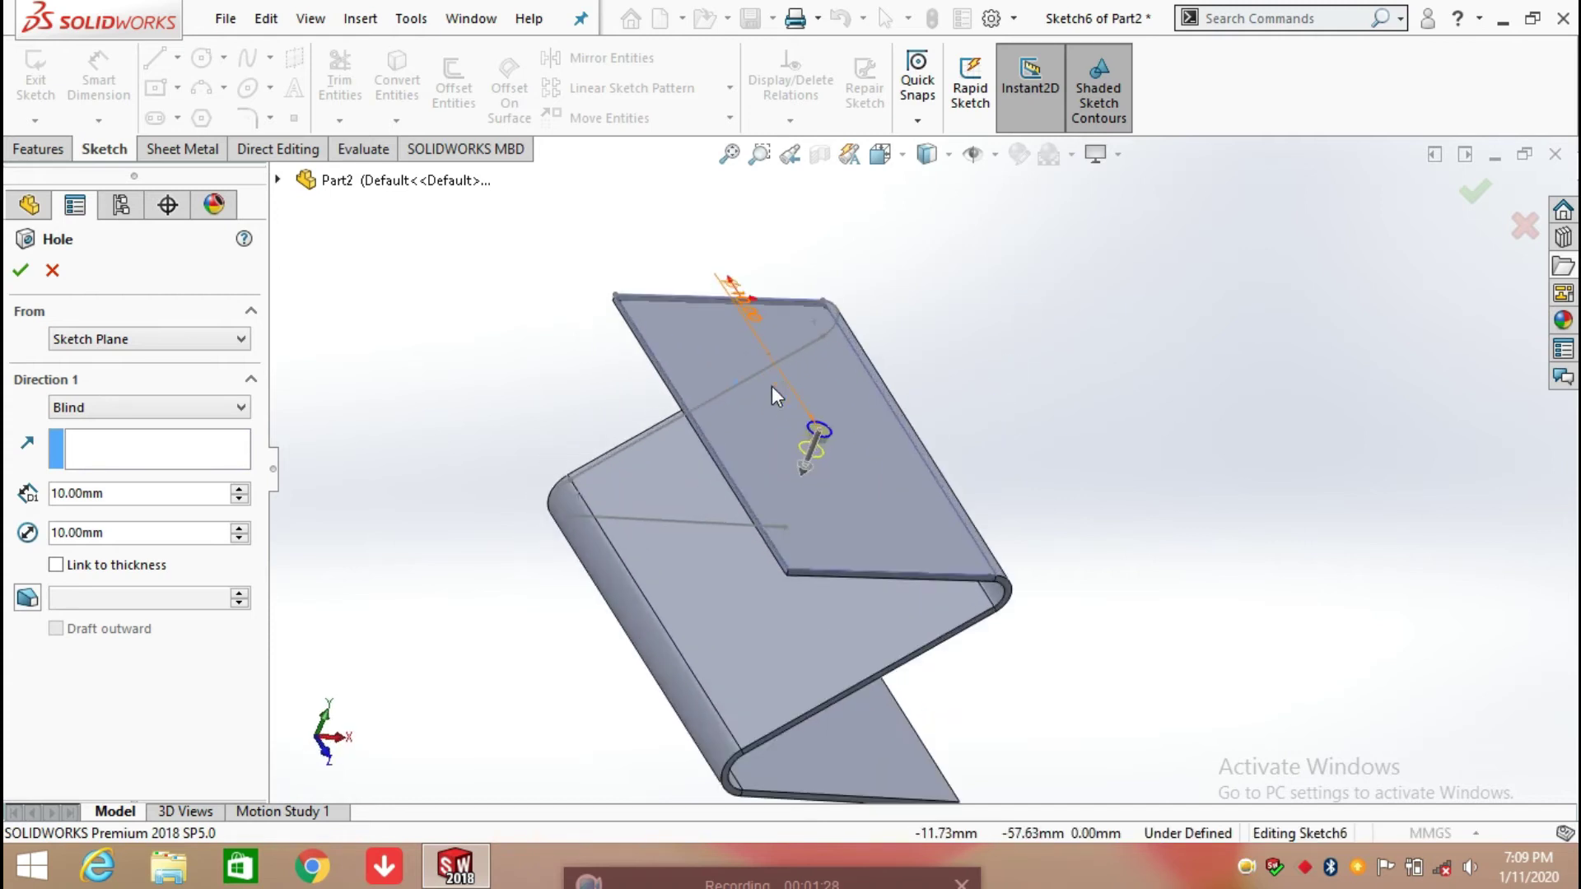
pyautogui.scroll(-2, 759, 337)
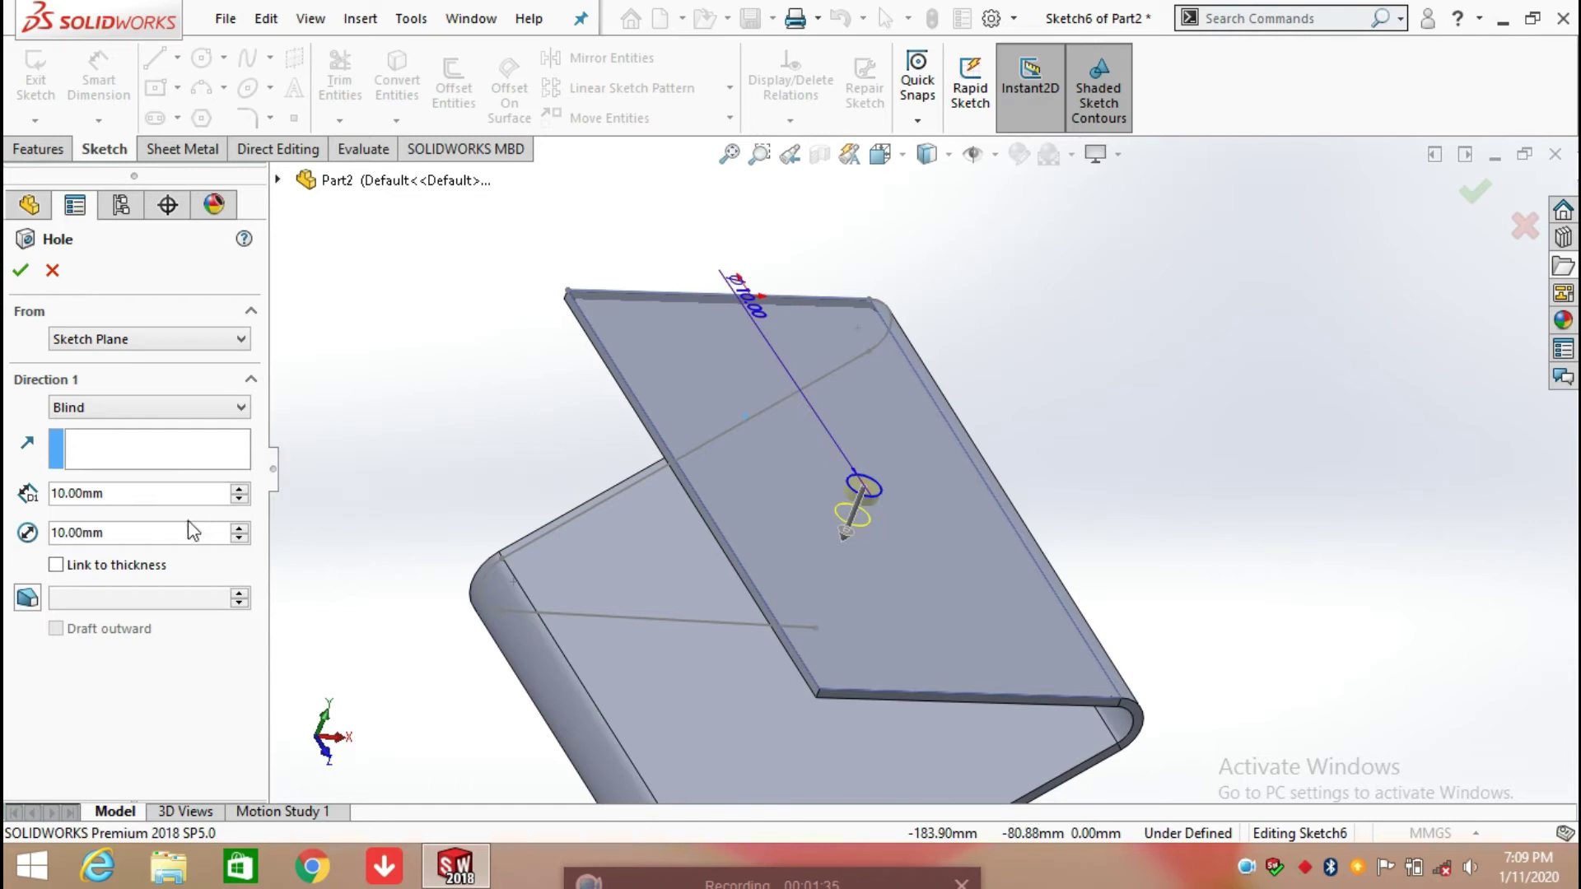
pyautogui.click(240, 528)
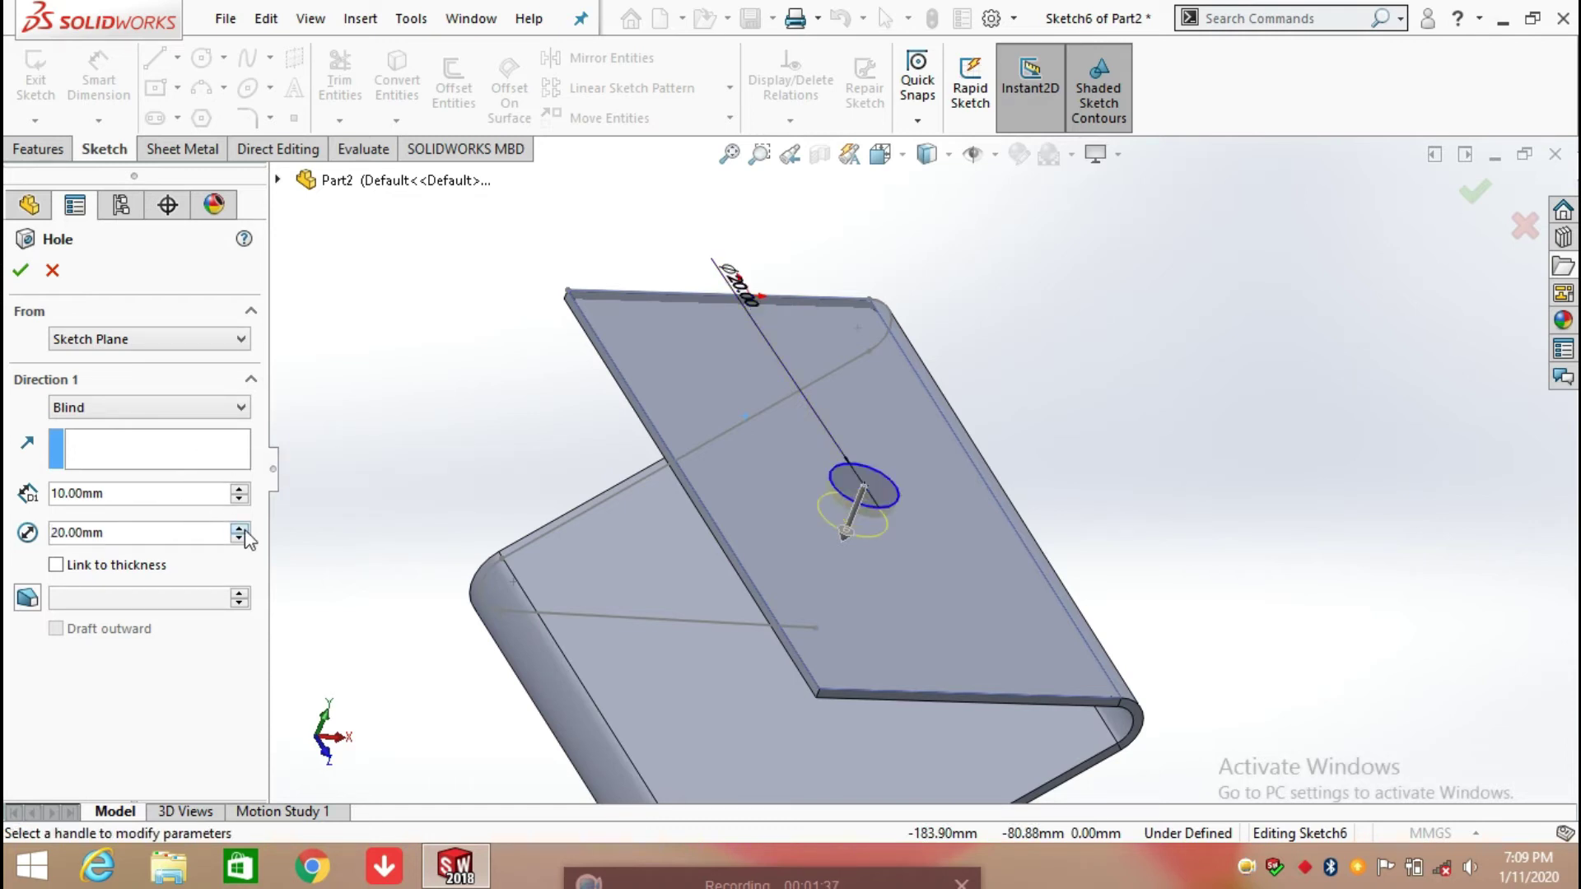
pyautogui.click(240, 528)
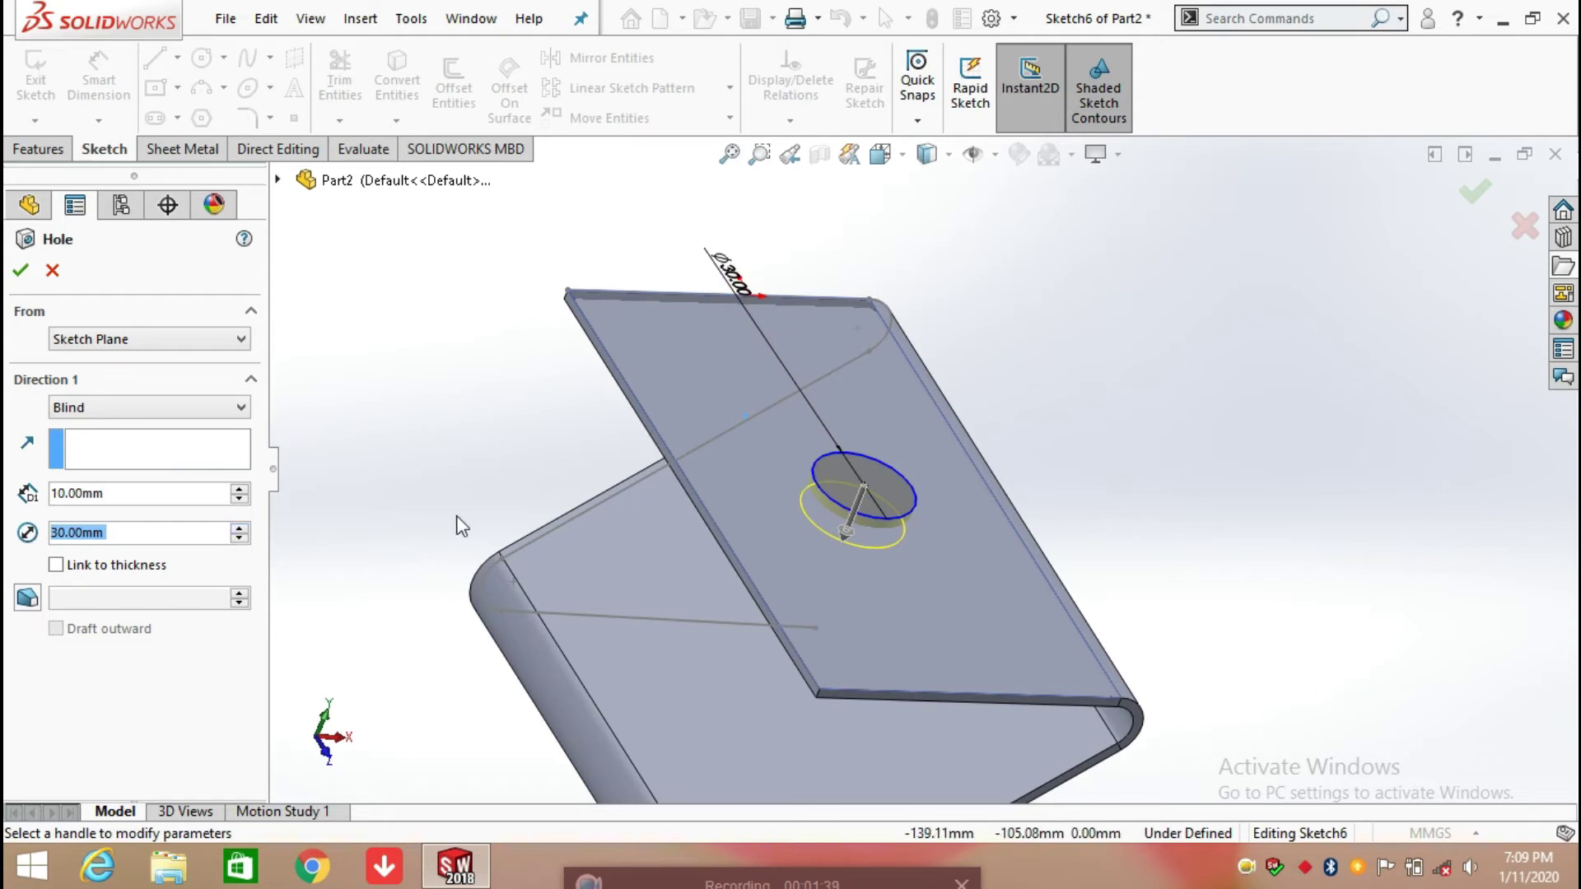
pyautogui.moveTo(456, 496)
pyautogui.mouseDown(button='middle')
pyautogui.moveTo(476, 422)
pyautogui.moveTo(456, 486)
pyautogui.mouseUp(button='middle')
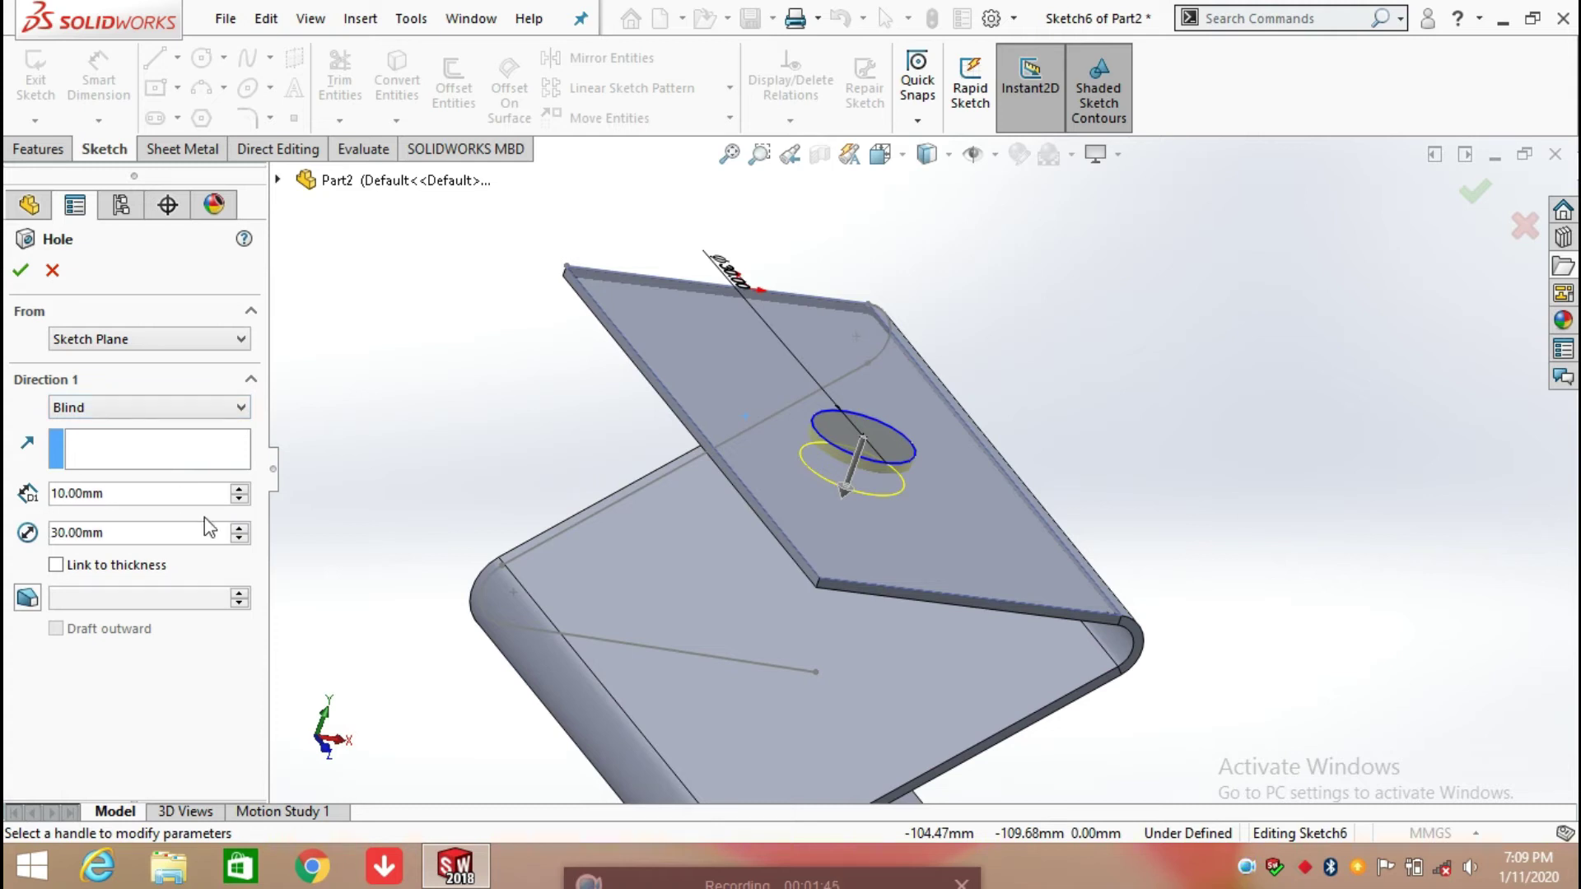
# Raise the blind hole depth to 130 mm, checking it passes the lower flange.
pyautogui.click(242, 495)
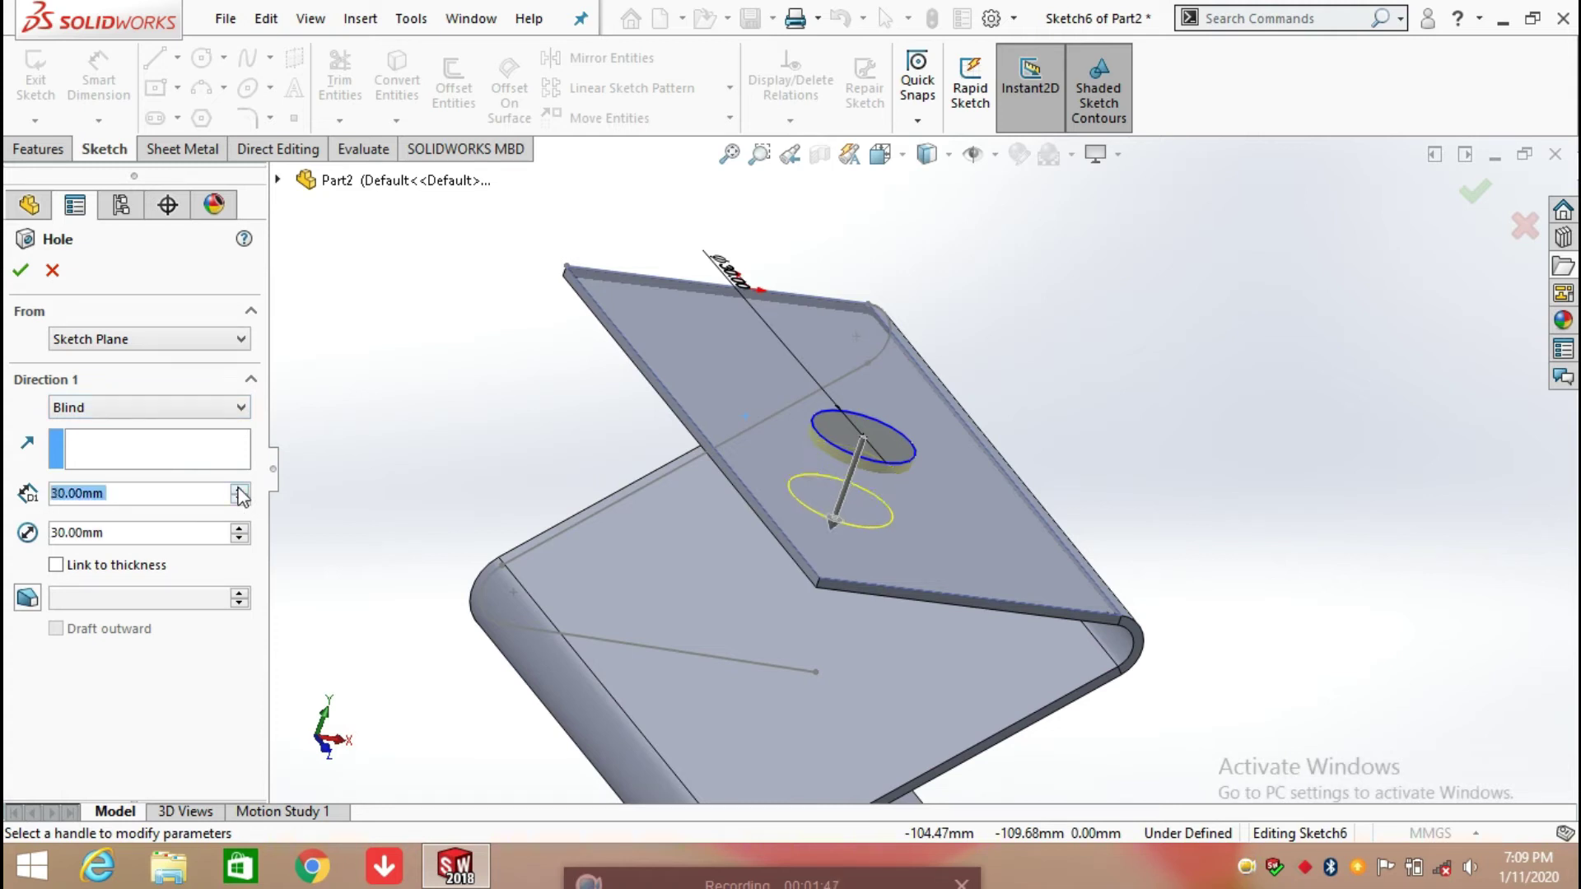
pyautogui.click(240, 489)
pyautogui.click(241, 489)
pyautogui.click(242, 489)
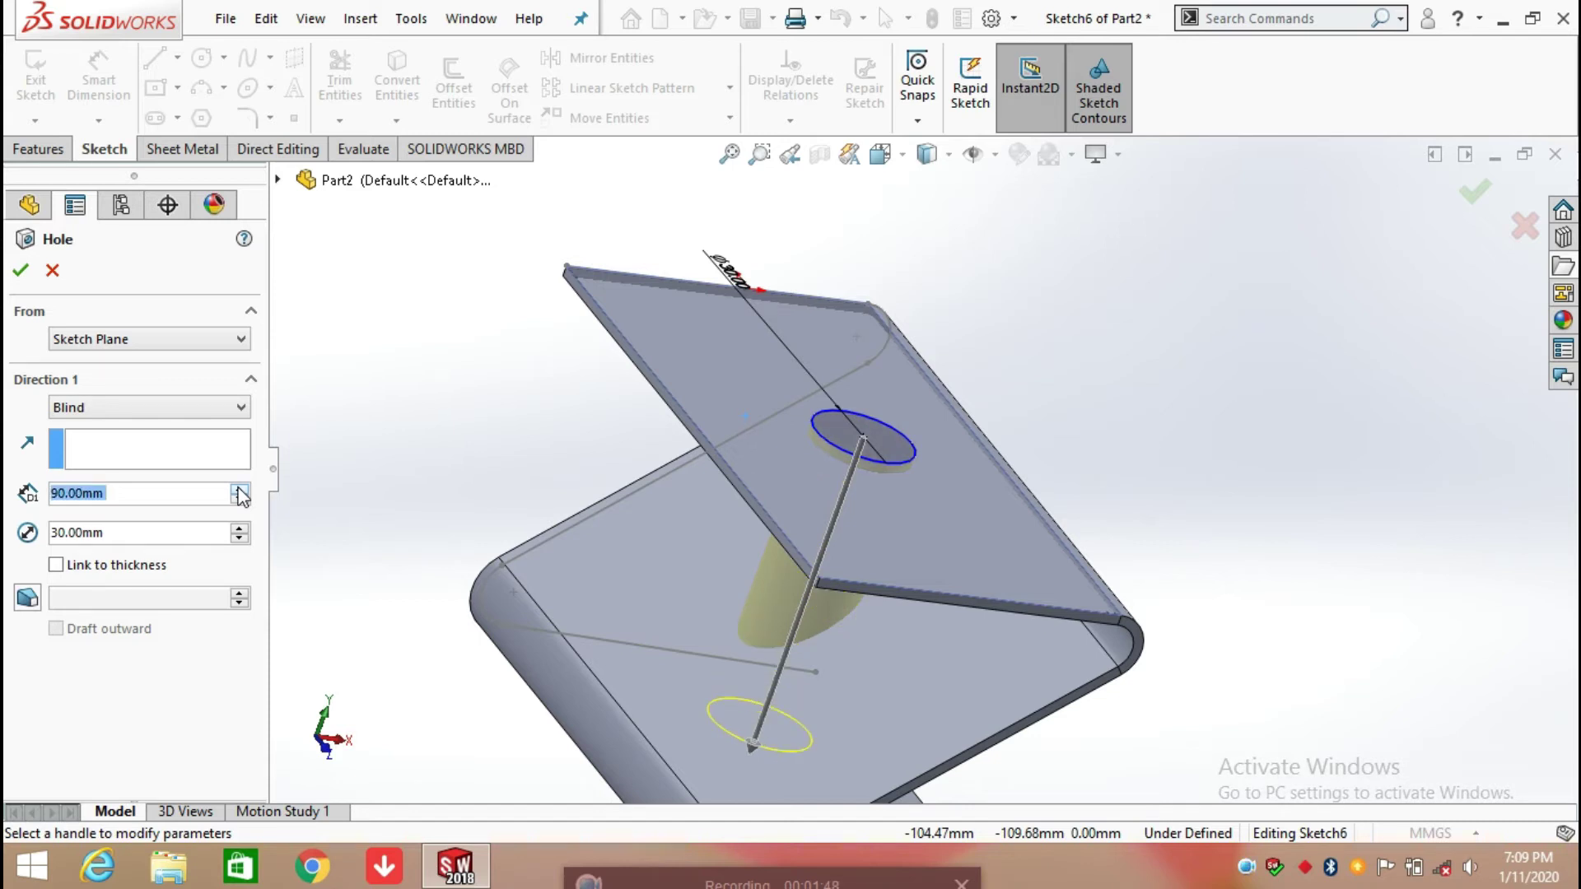
pyautogui.moveTo(313, 495); pyautogui.dragTo(298, 394, button='middle')
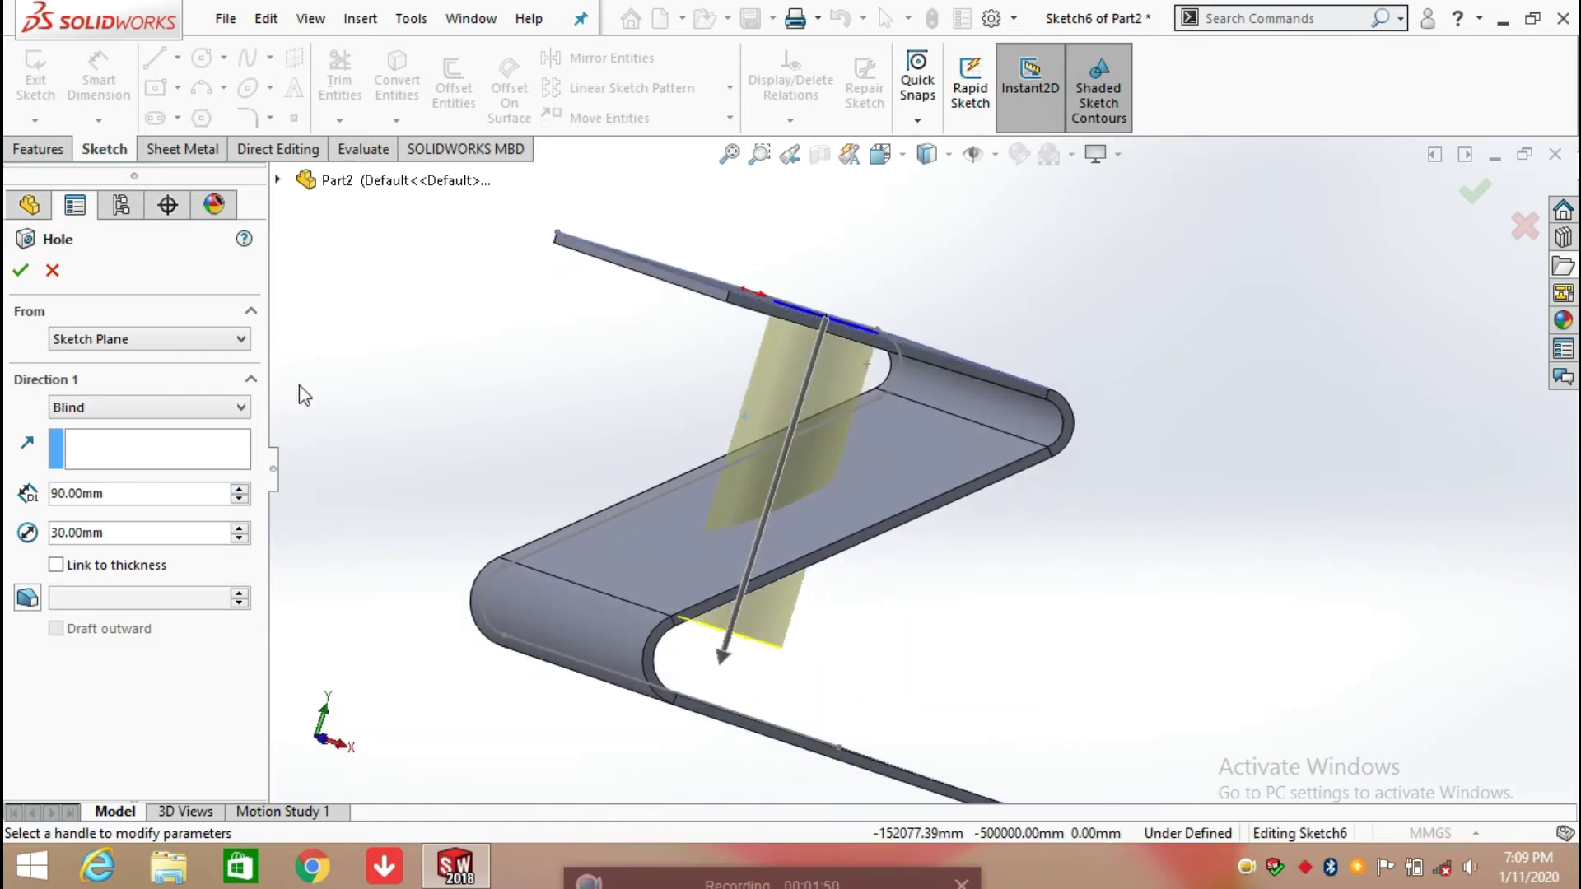
pyautogui.click(242, 489)
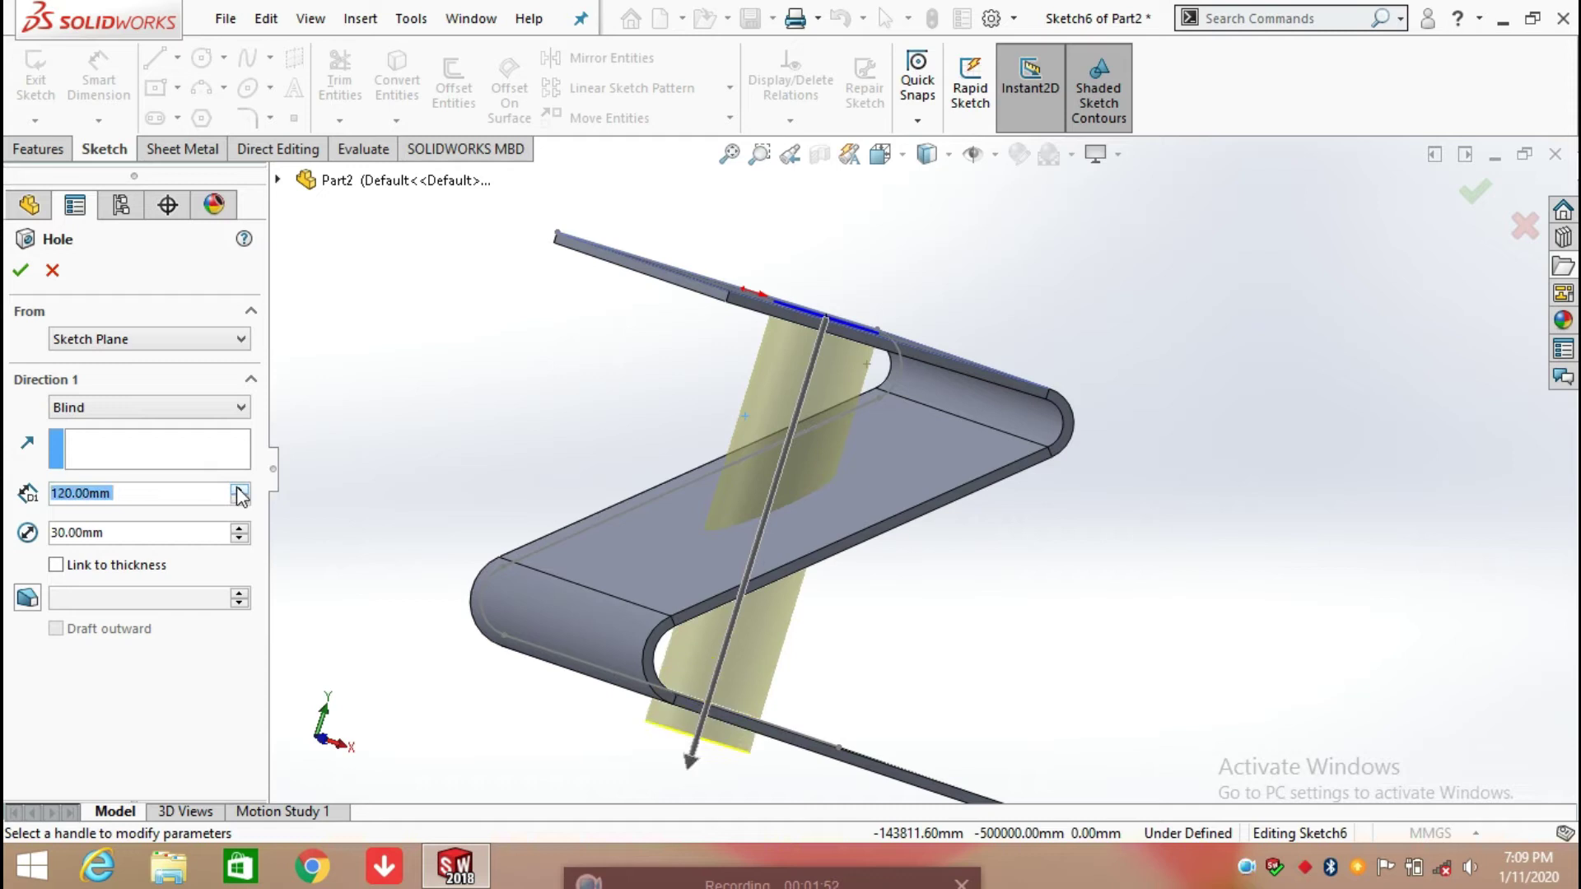
pyautogui.click(241, 489)
pyautogui.moveTo(396, 441); pyautogui.dragTo(190, 348, button='middle')
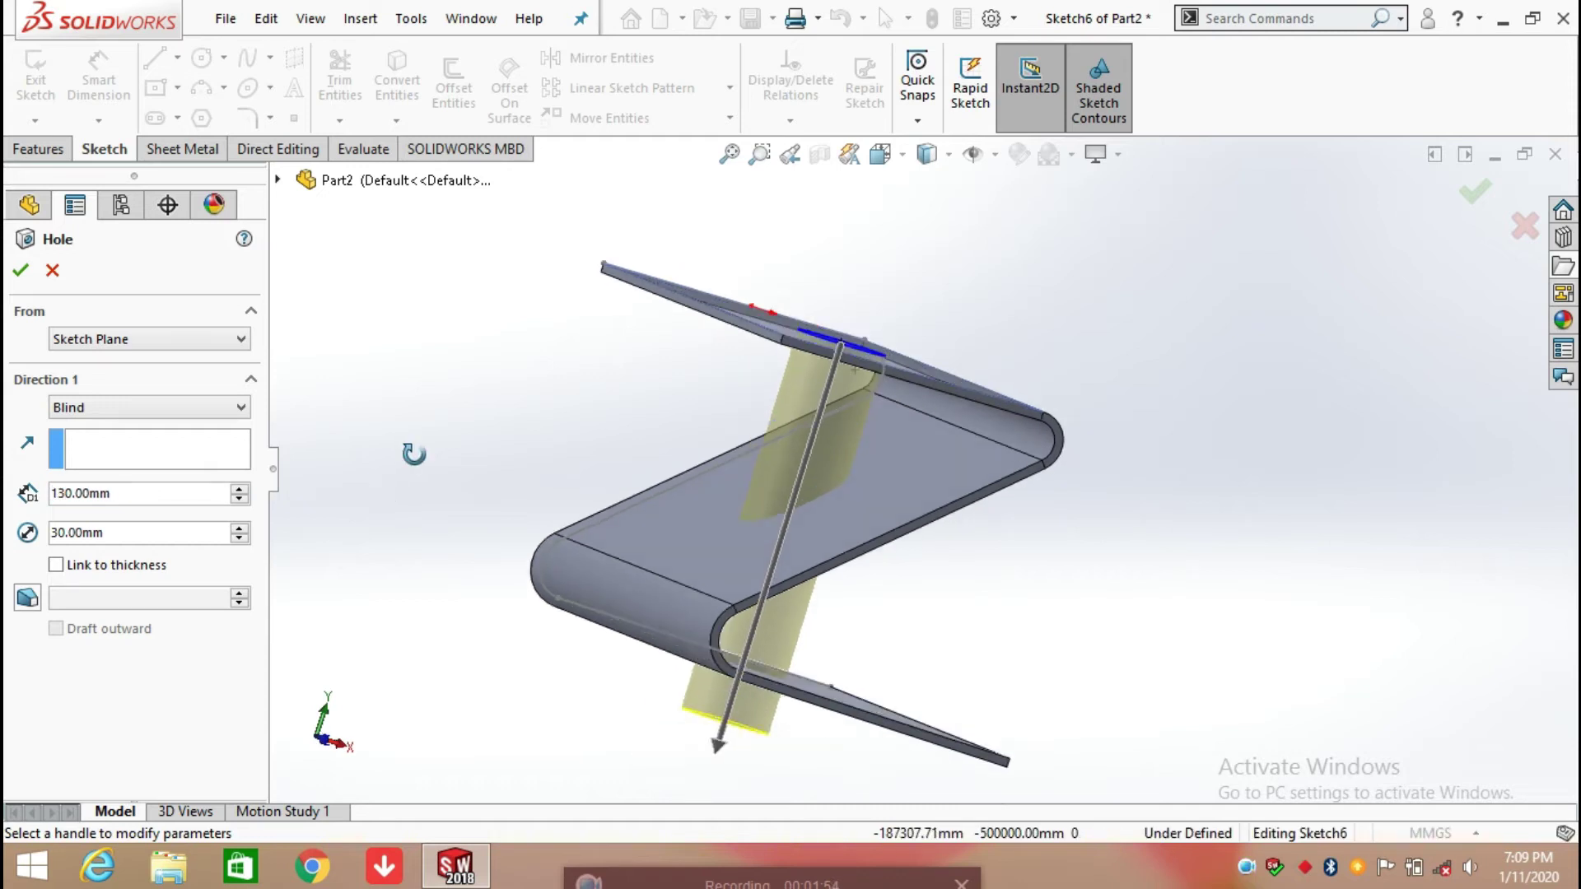
# Try the Through All end condition for the hole and inspect it.
pyautogui.click(192, 408)
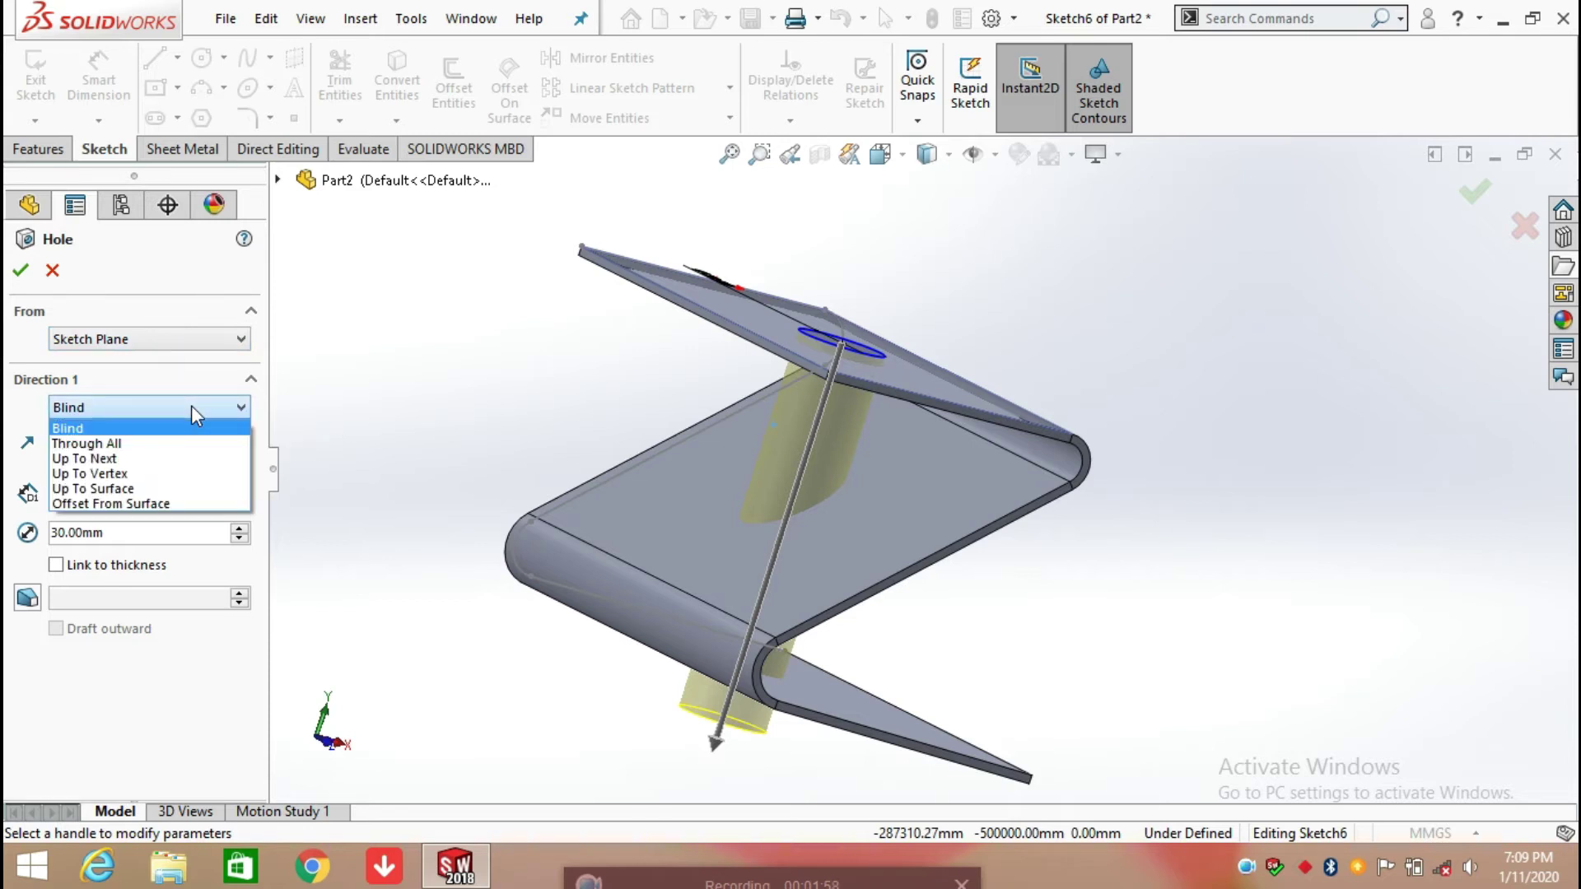
pyautogui.click(154, 445)
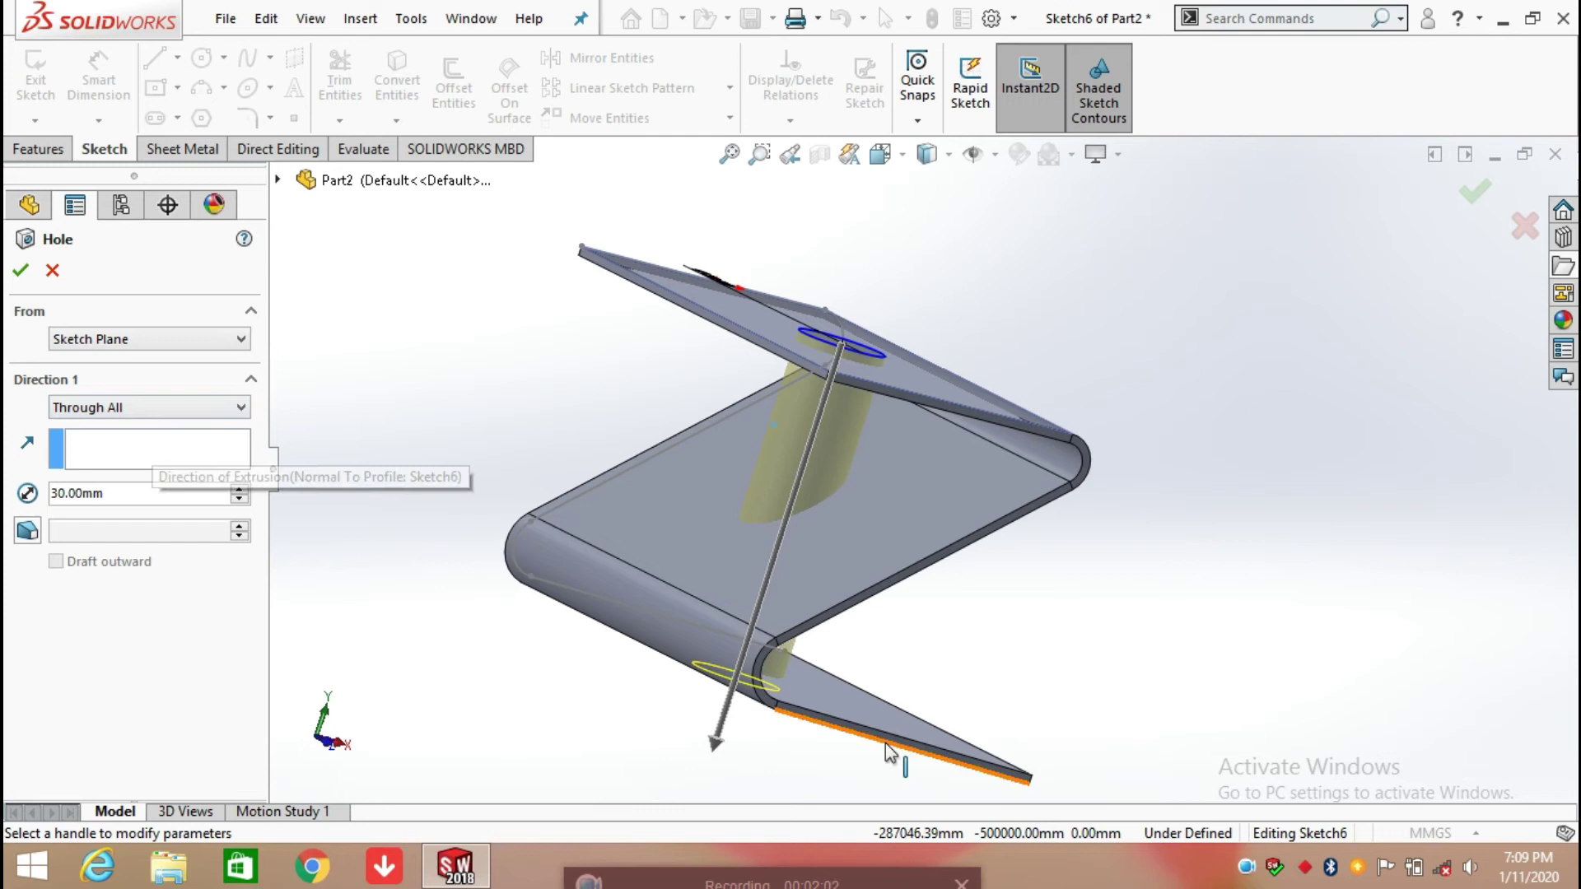
pyautogui.moveTo(893, 751)
pyautogui.mouseDown(button='middle')
pyautogui.moveTo(861, 636)
pyautogui.moveTo(841, 624)
pyautogui.mouseUp(button='middle')
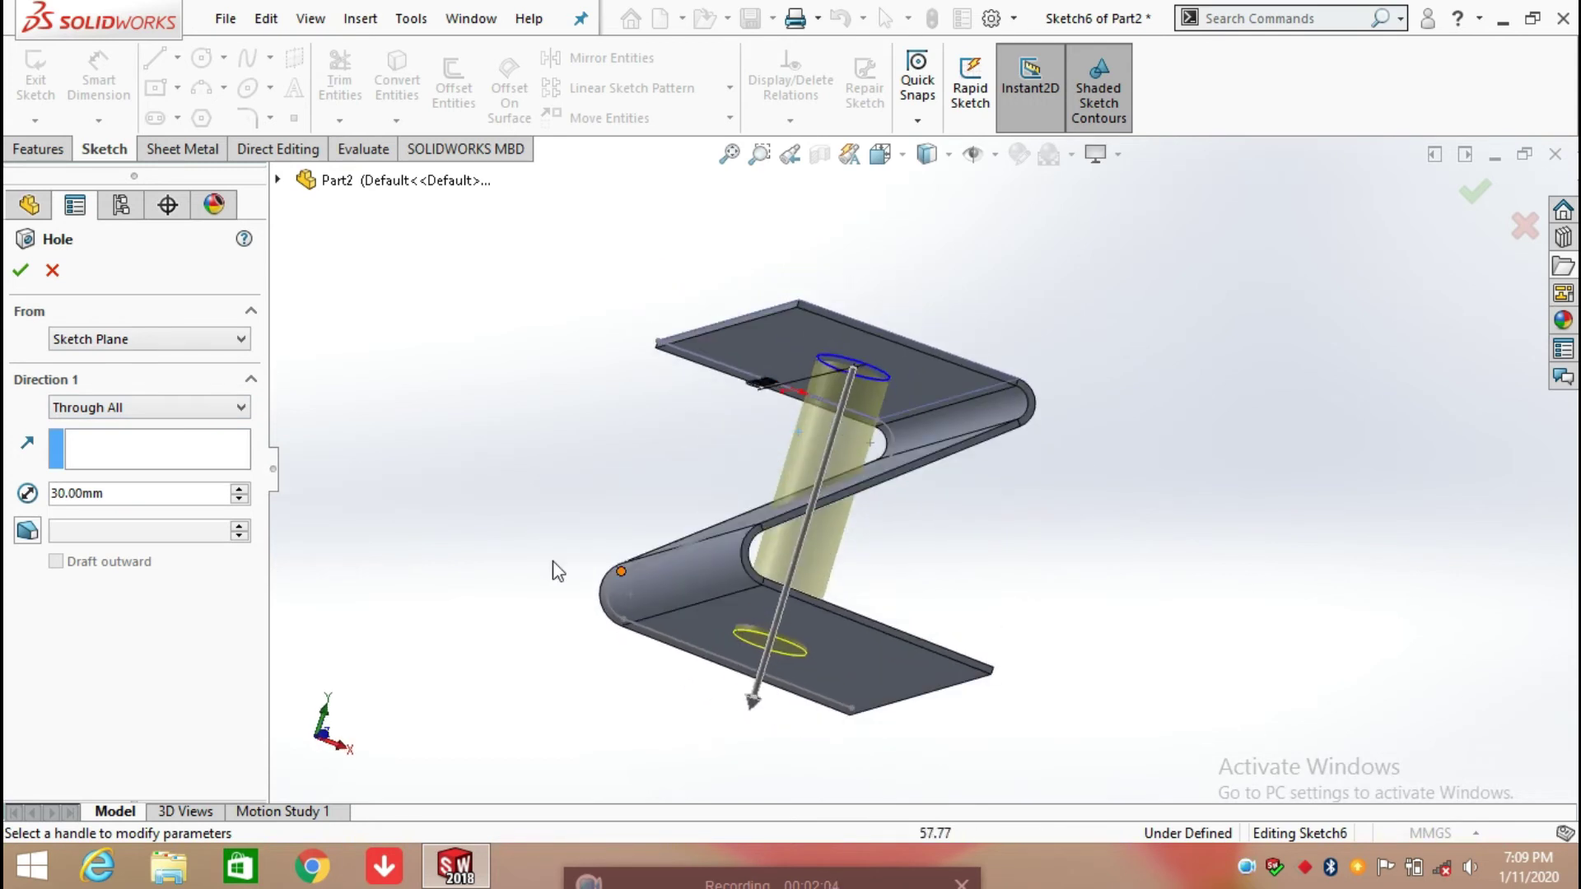
# Switch to Up To Next, picking the bottom flange face as reference.
pyautogui.click(240, 411)
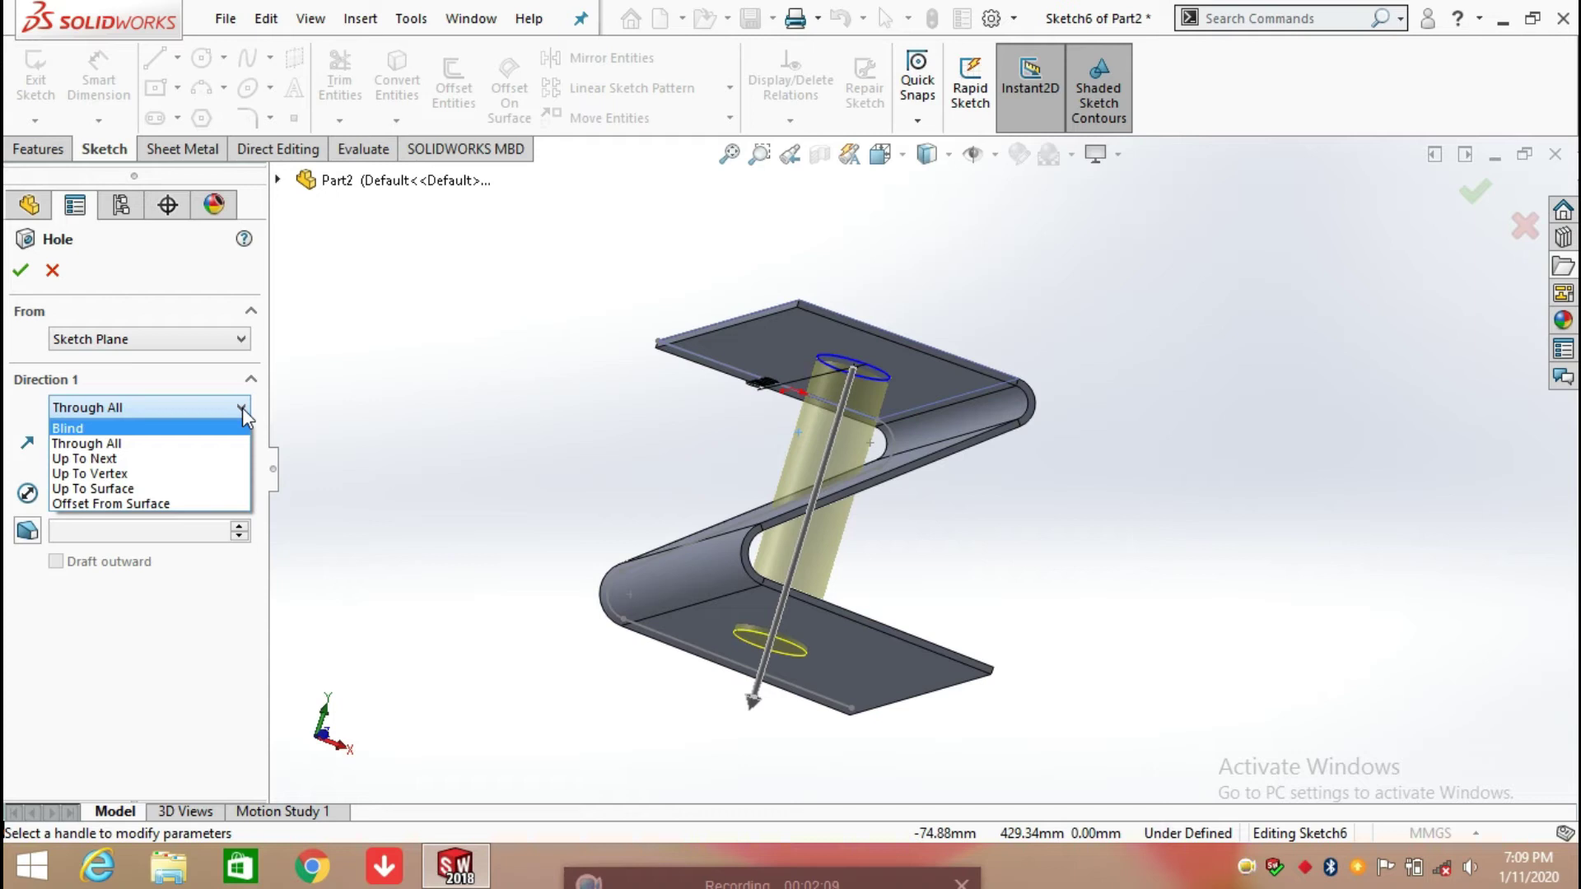
pyautogui.click(123, 460)
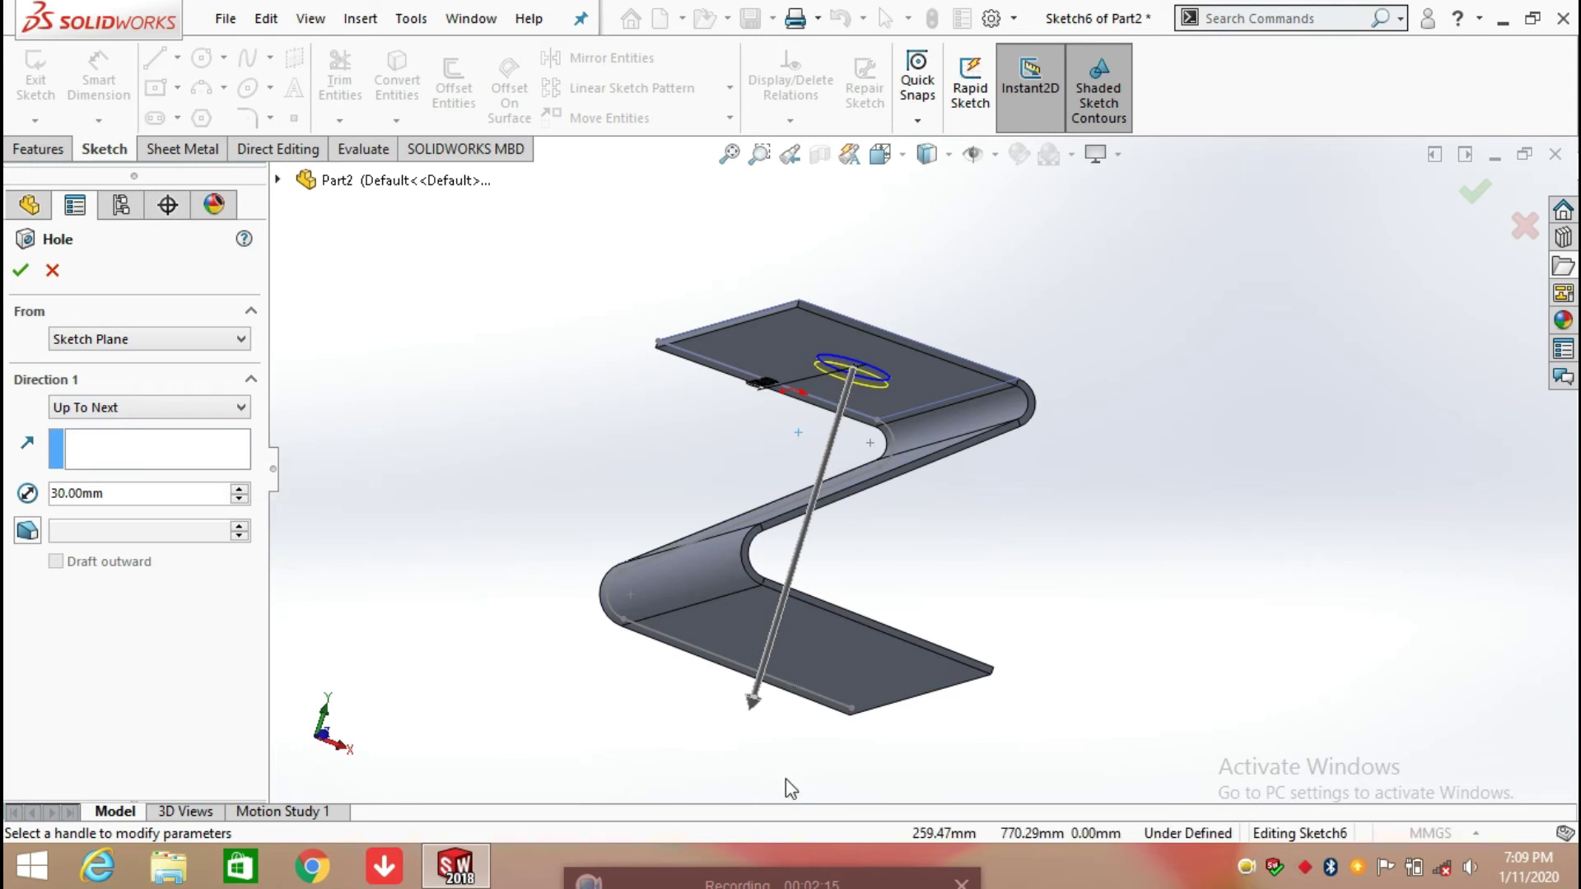
pyautogui.moveTo(785, 780); pyautogui.dragTo(424, 545, button='middle')
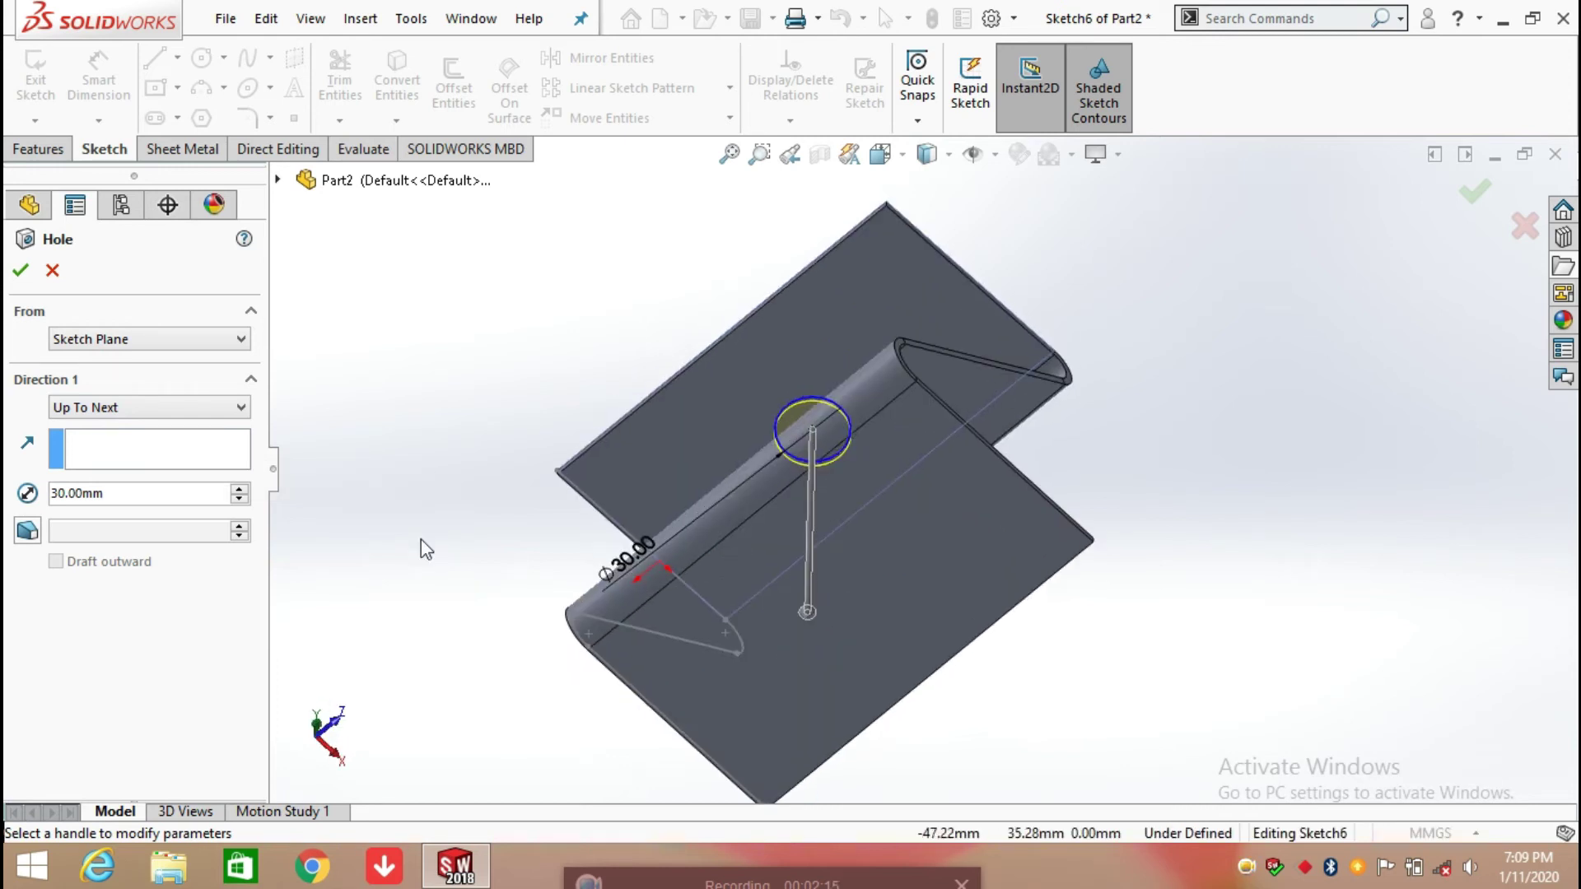
pyautogui.click(902, 656)
pyautogui.moveTo(1052, 668)
pyautogui.mouseDown(button='middle')
pyautogui.moveTo(1008, 739)
pyautogui.moveTo(839, 655)
pyautogui.mouseUp(button='middle')
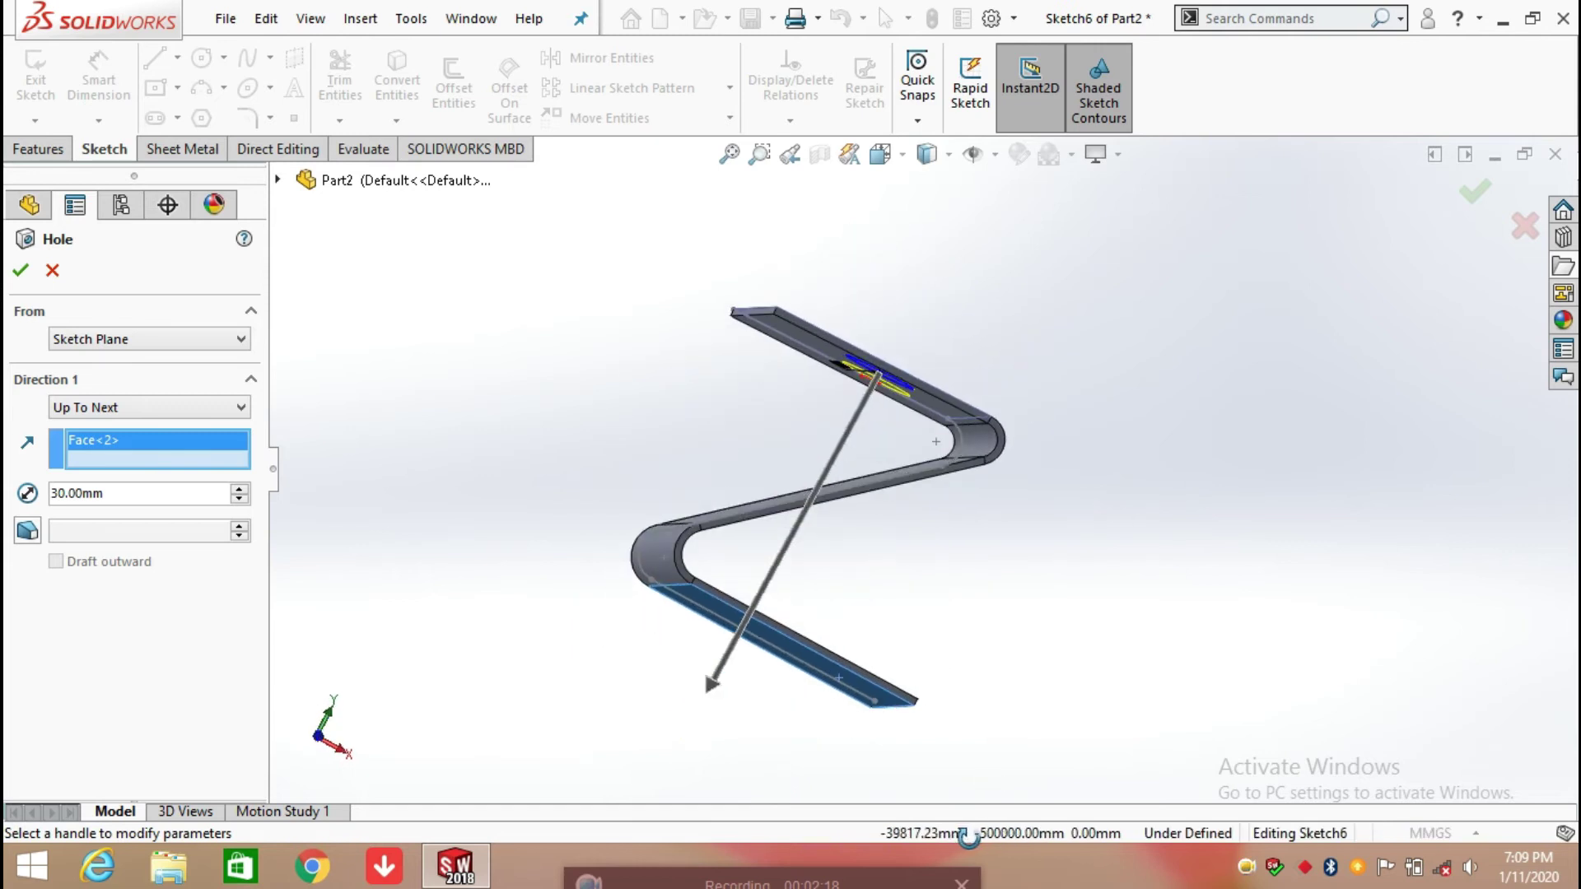
# Try the Up To Vertex end condition for the hole.
pyautogui.click(131, 408)
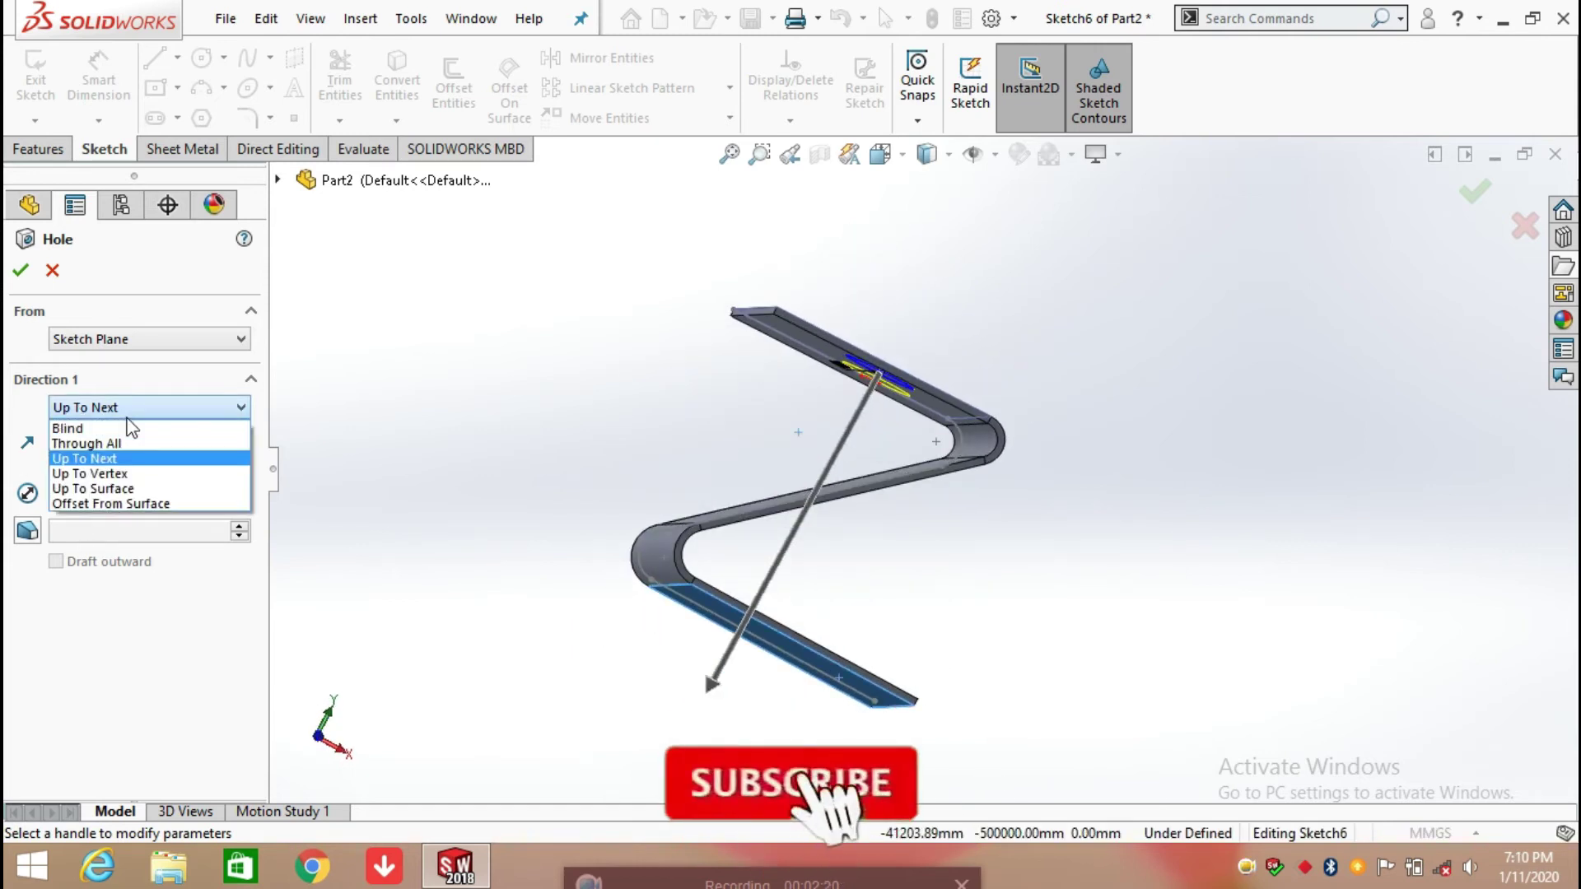
pyautogui.click(138, 476)
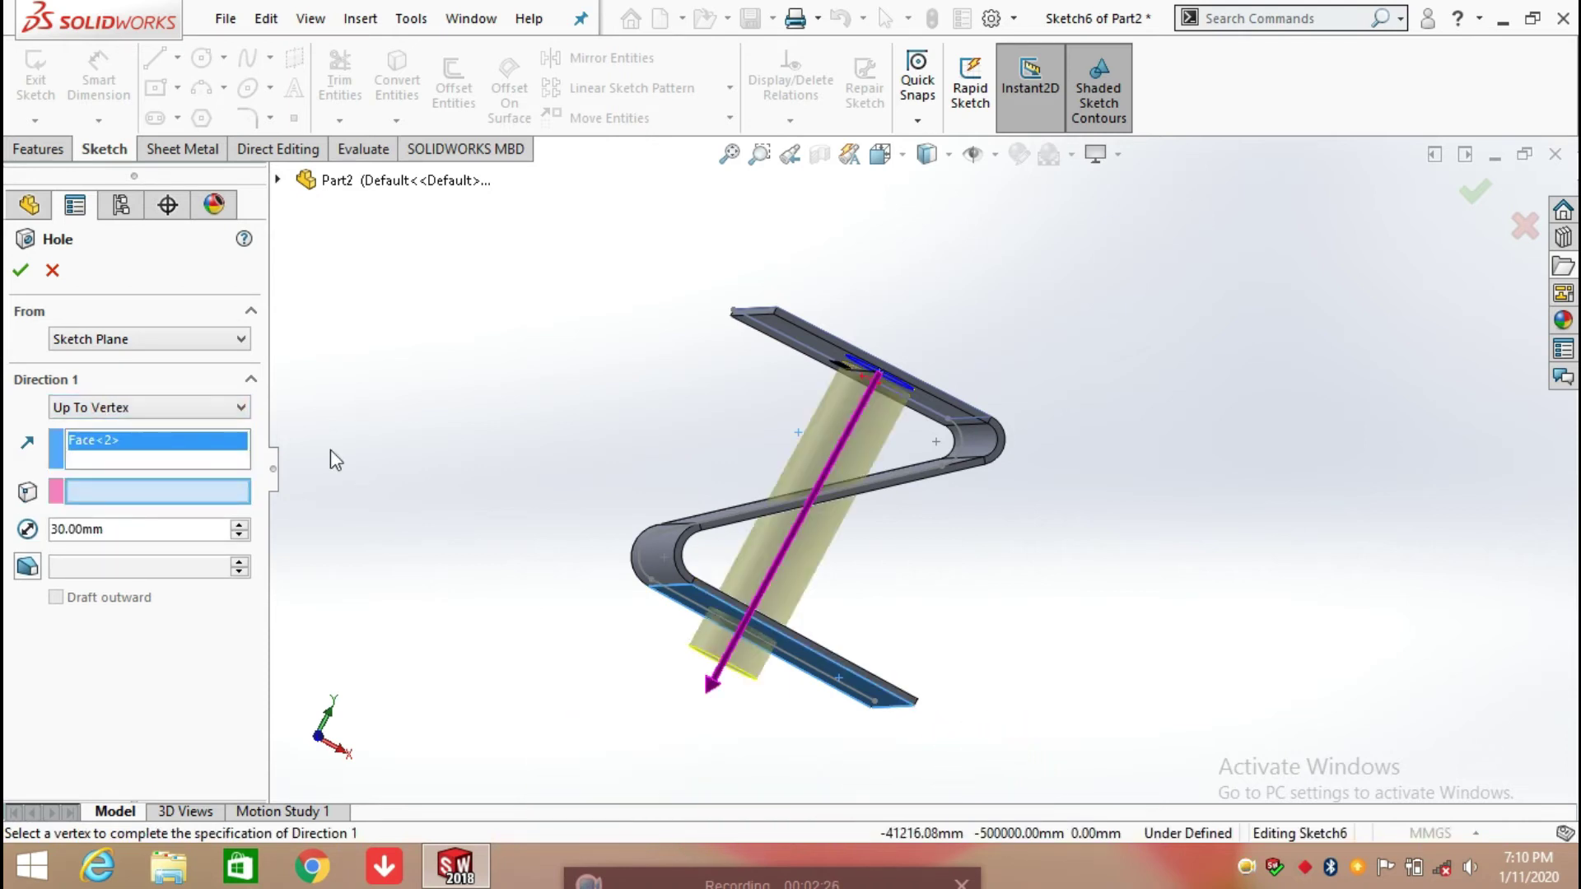
pyautogui.moveTo(919, 689); pyautogui.dragTo(868, 622, button='middle')
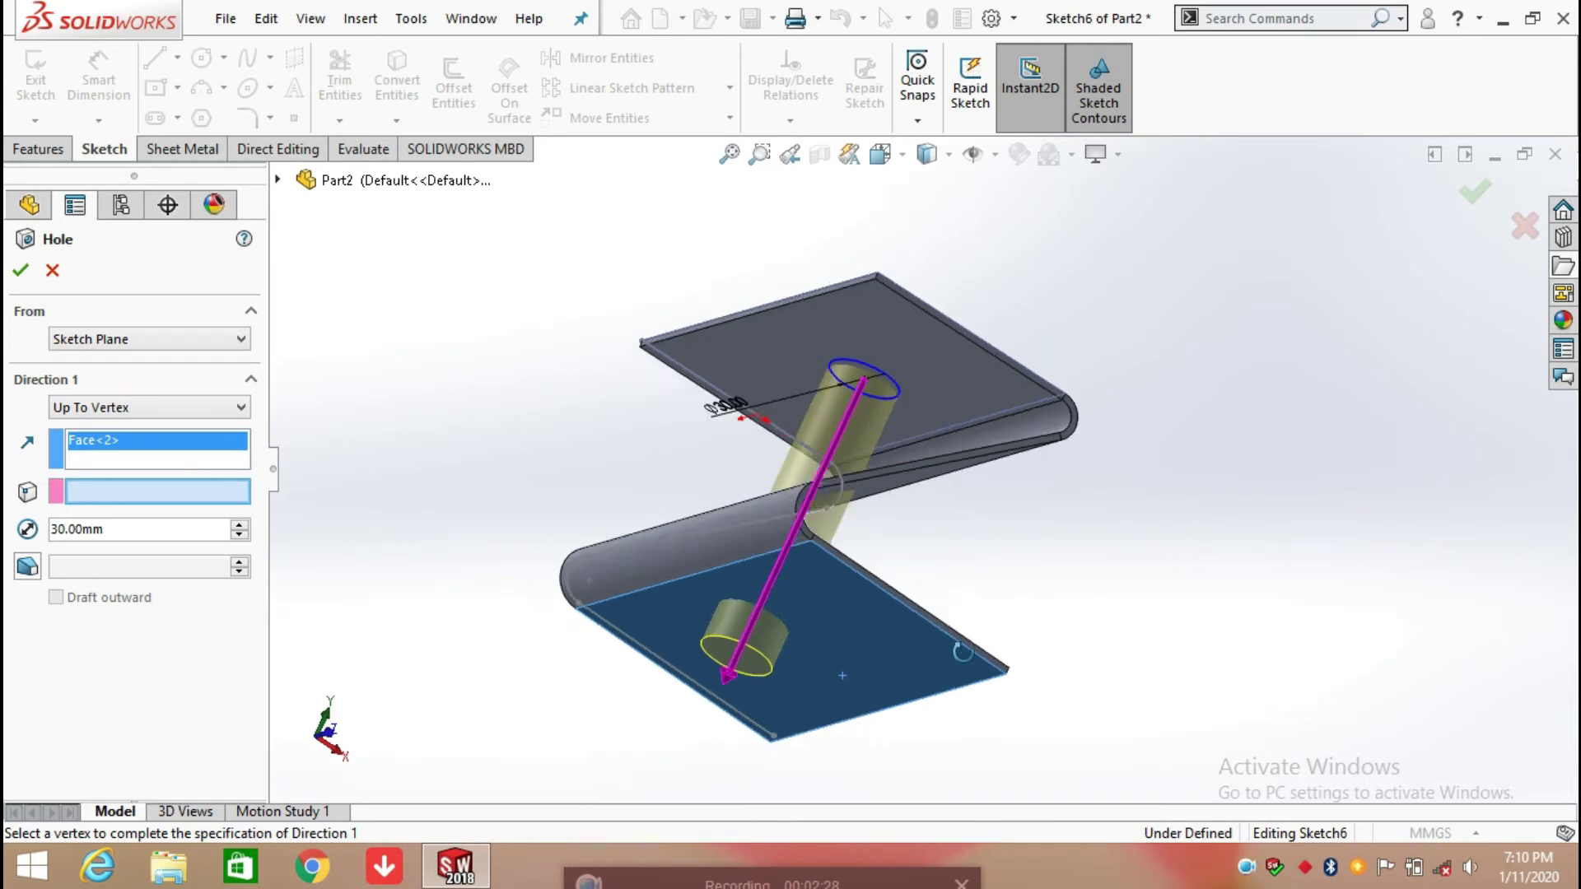
# Try Offset From Surface, clearing and reselecting the bottom flange face.
pyautogui.click(232, 408)
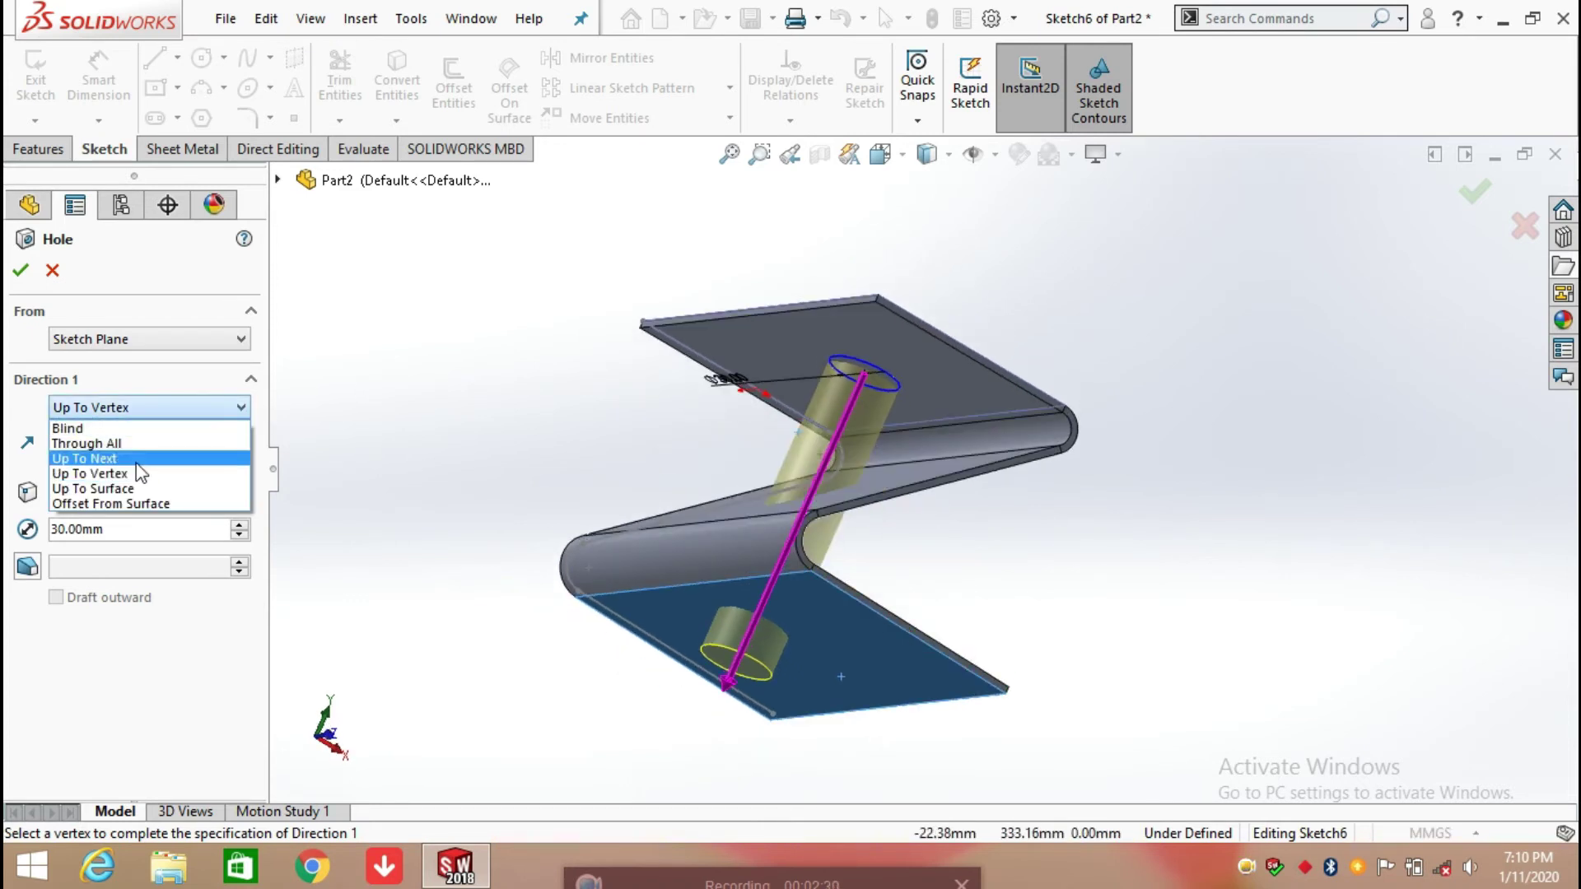
pyautogui.click(127, 507)
pyautogui.click(842, 711)
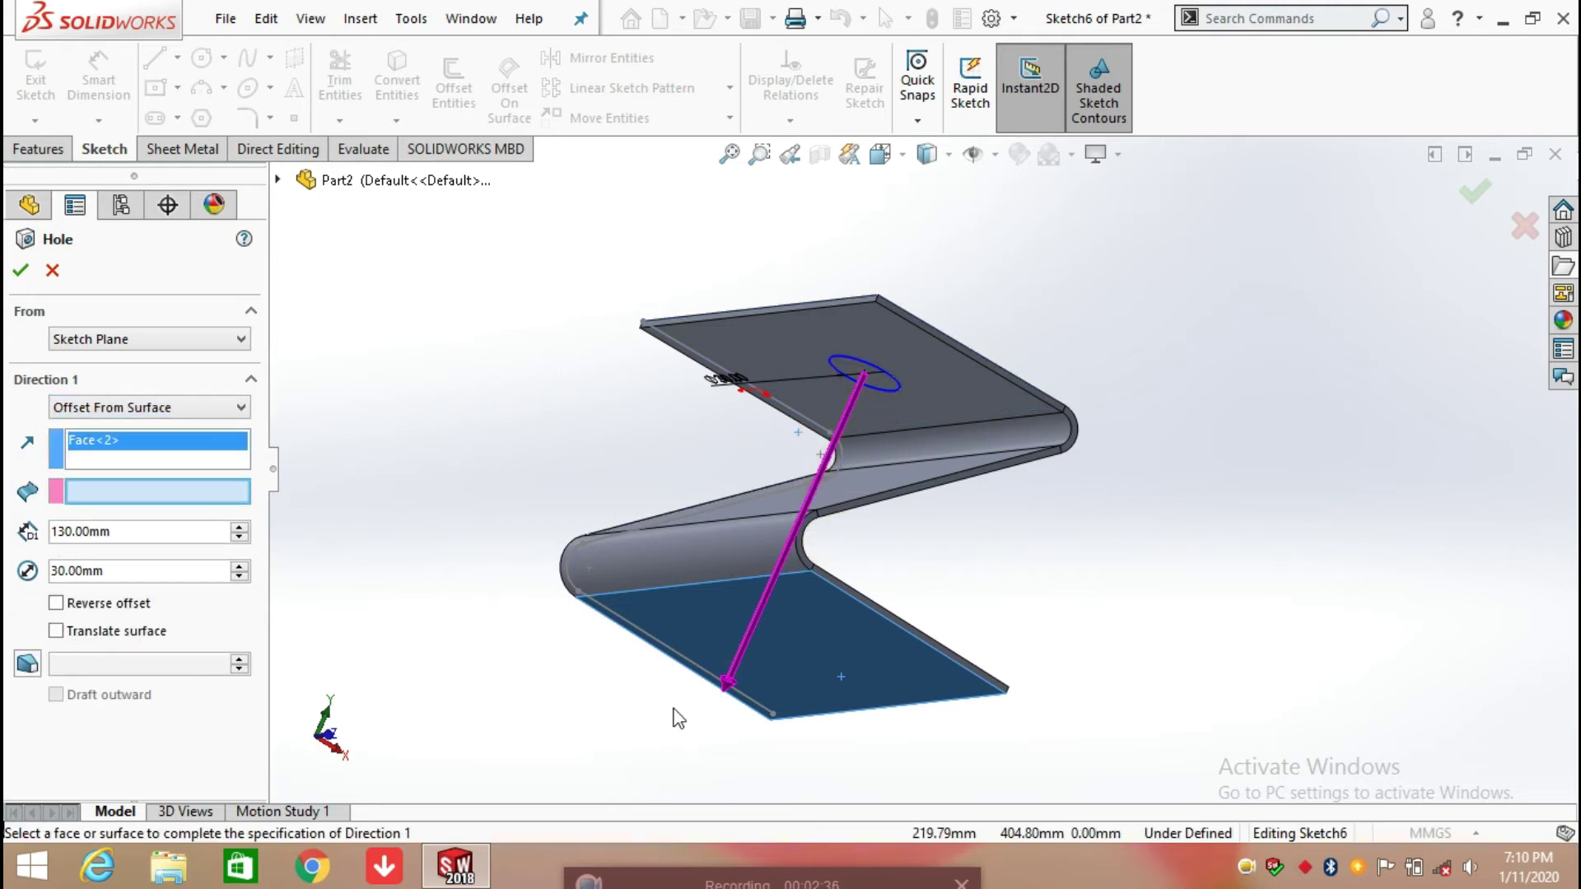
pyautogui.rightClick(108, 451)
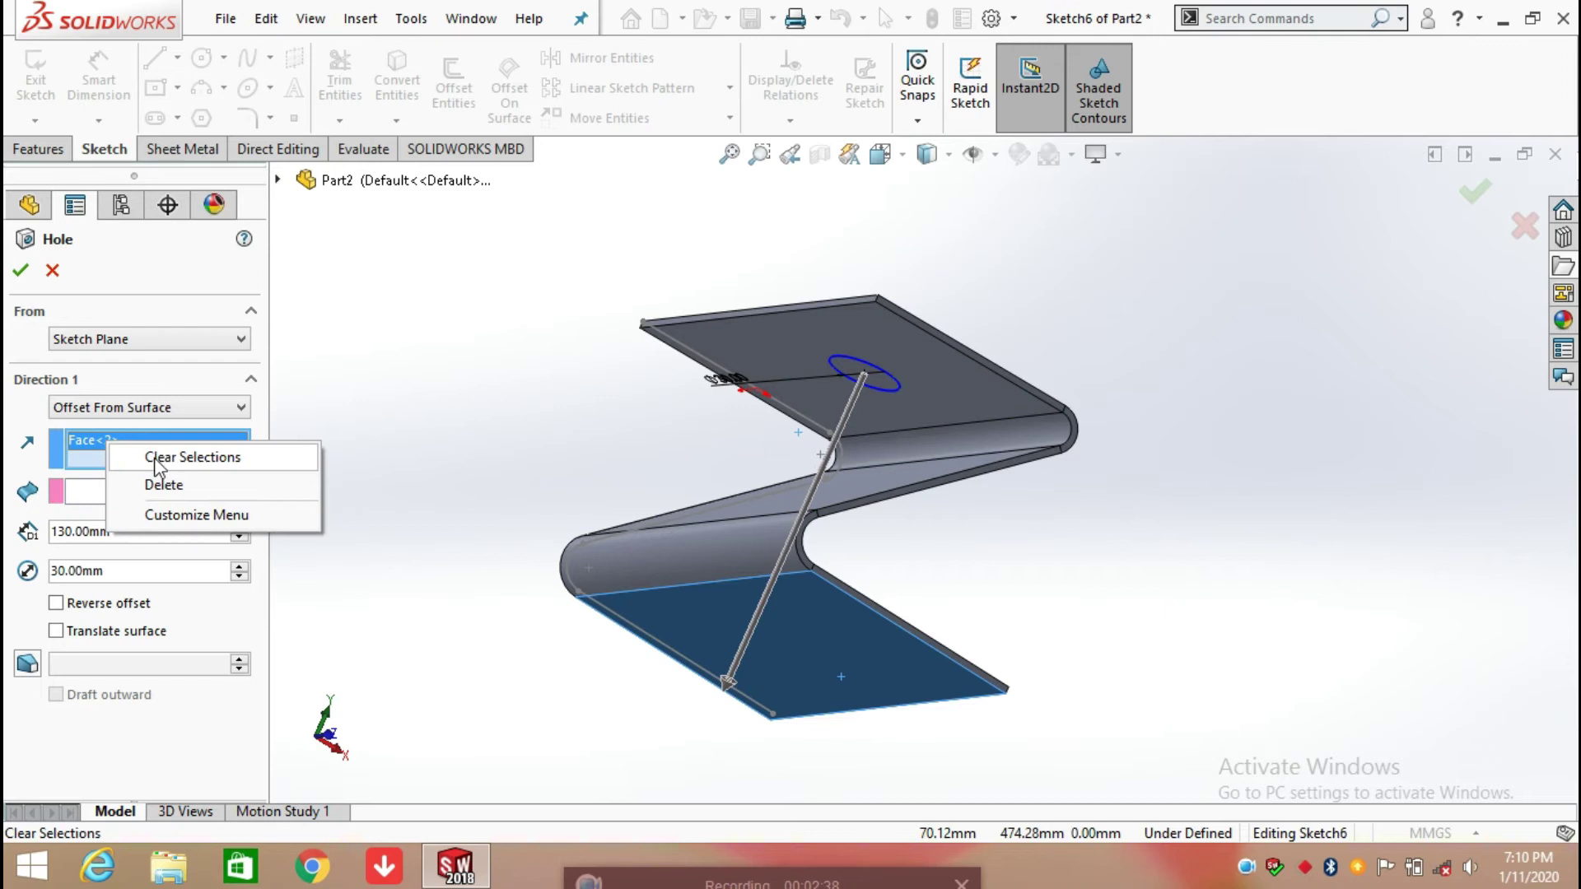
pyautogui.click(162, 483)
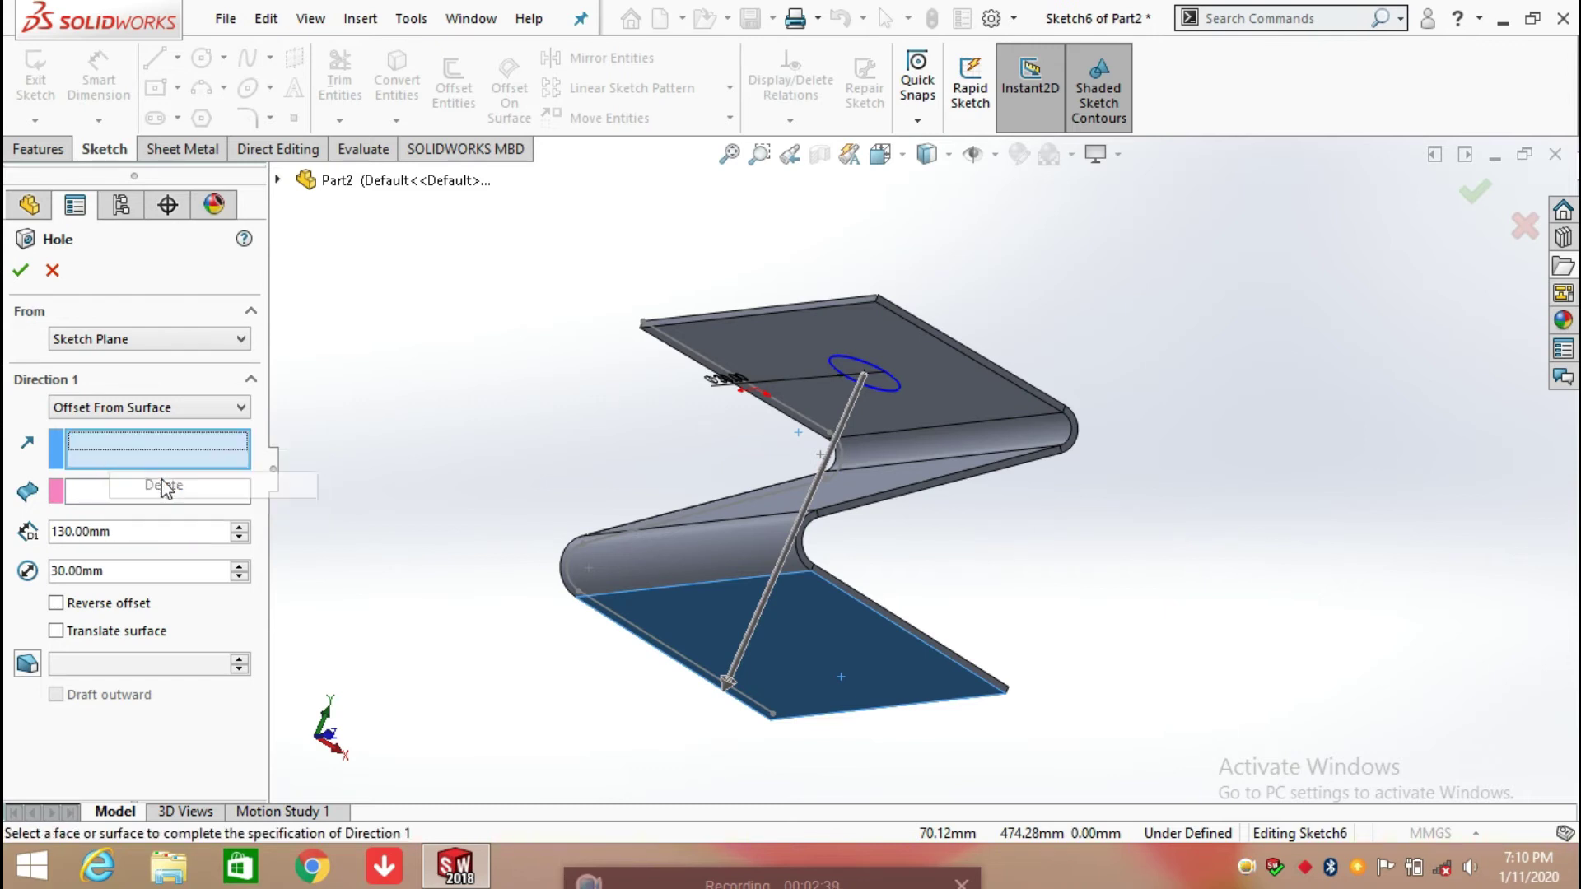
pyautogui.click(805, 677)
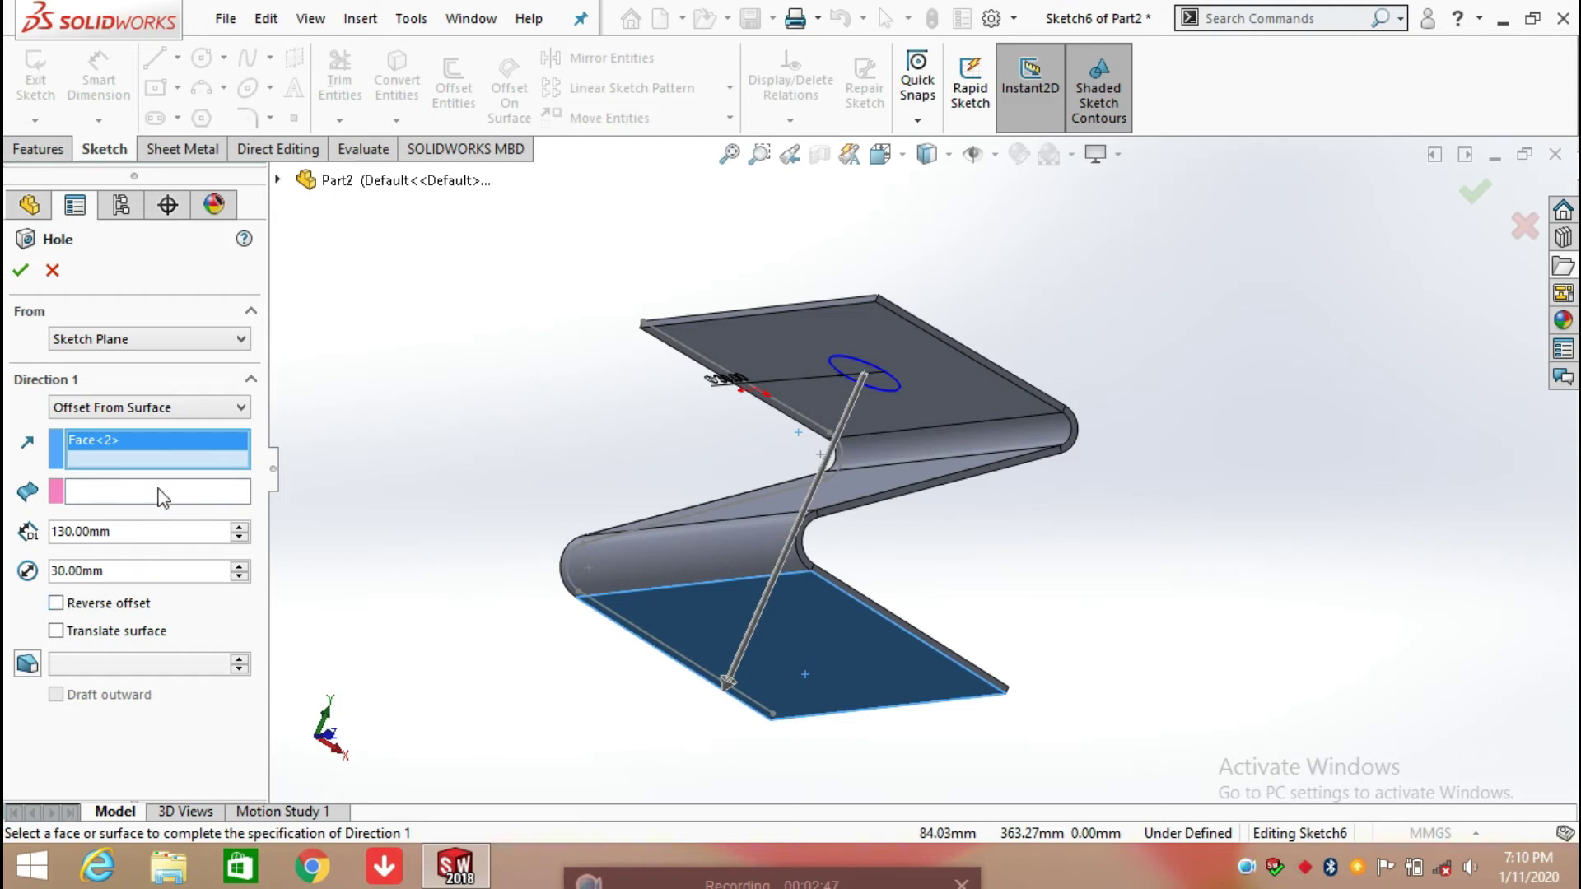
# Return the hole to Blind at 130 mm depth and check the preview.
pyautogui.click(149, 406)
pyautogui.click(117, 425)
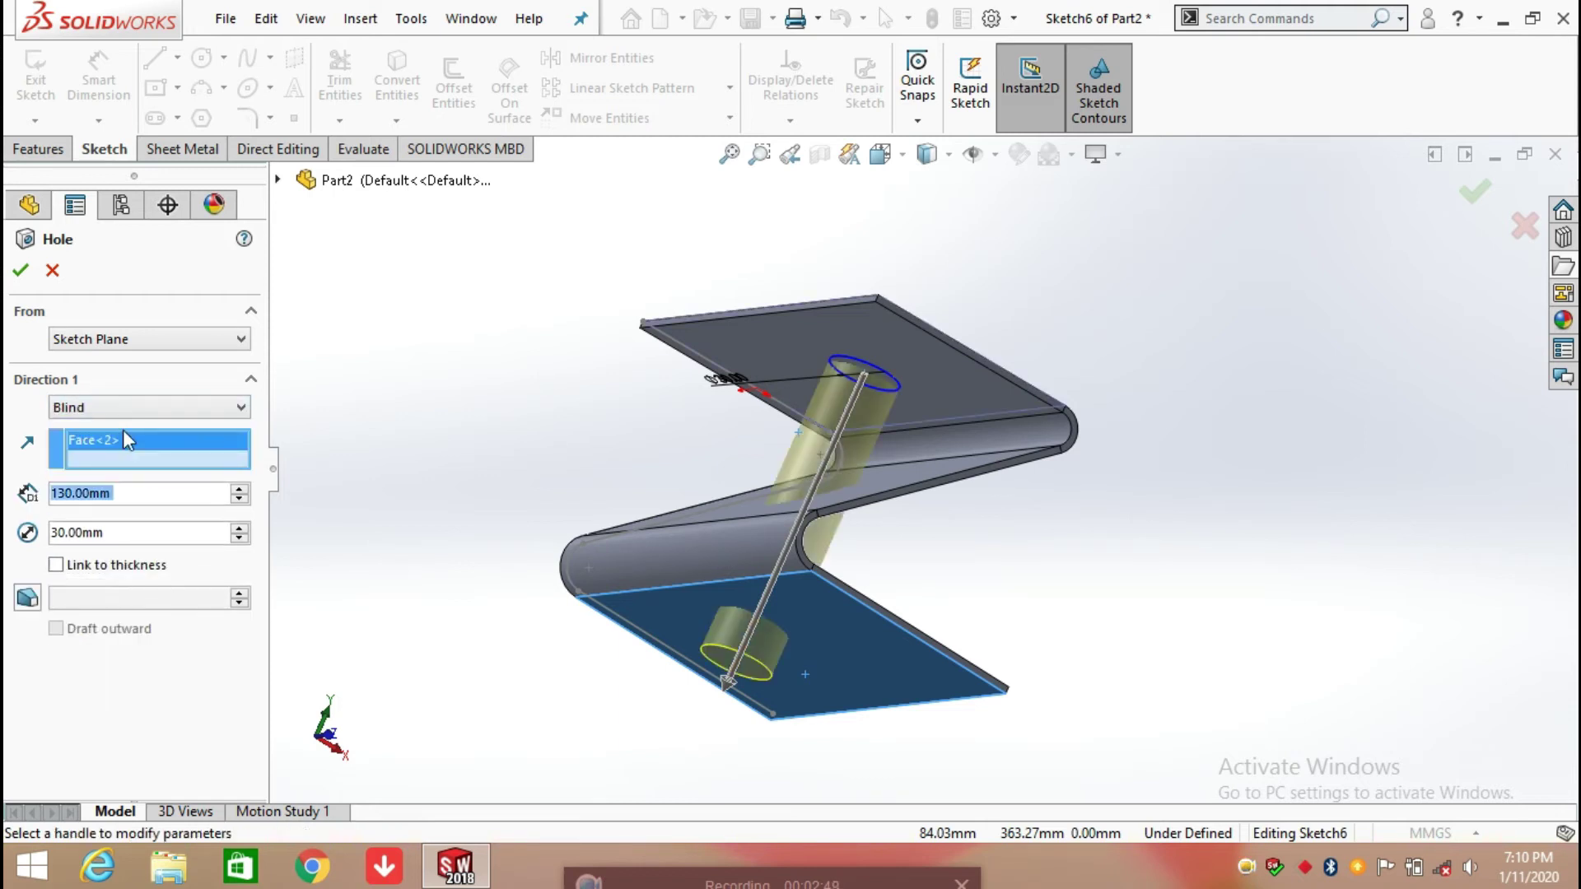
pyautogui.moveTo(966, 570); pyautogui.dragTo(907, 580, button='middle')
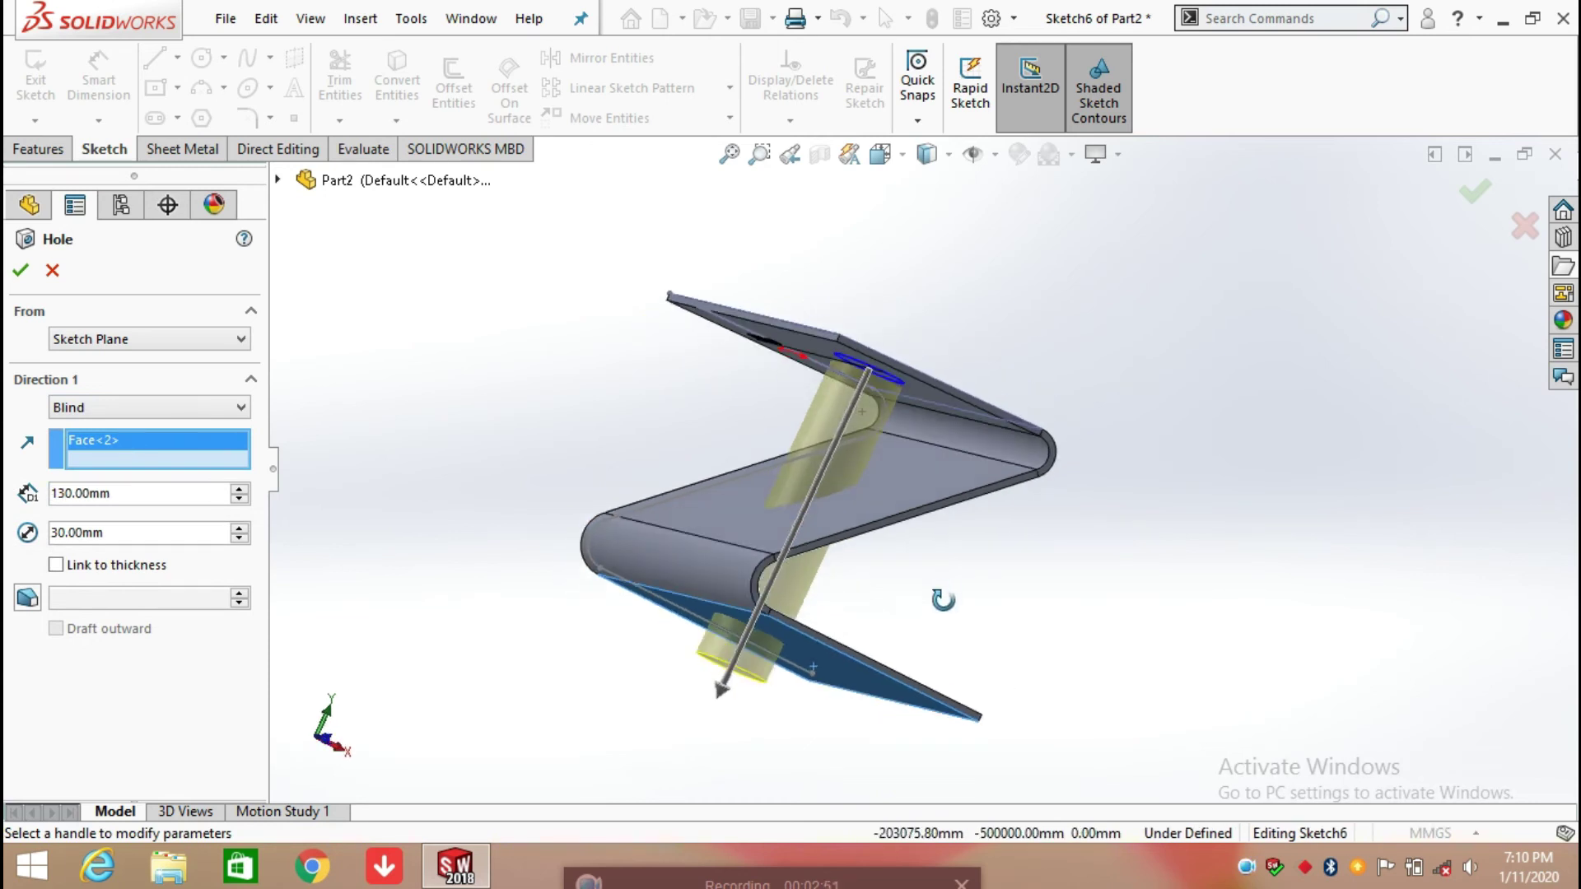
# Confirm Hole1, then expand Base-Flange1 and Hole1 and select Sketch6.
pyautogui.click(22, 271)
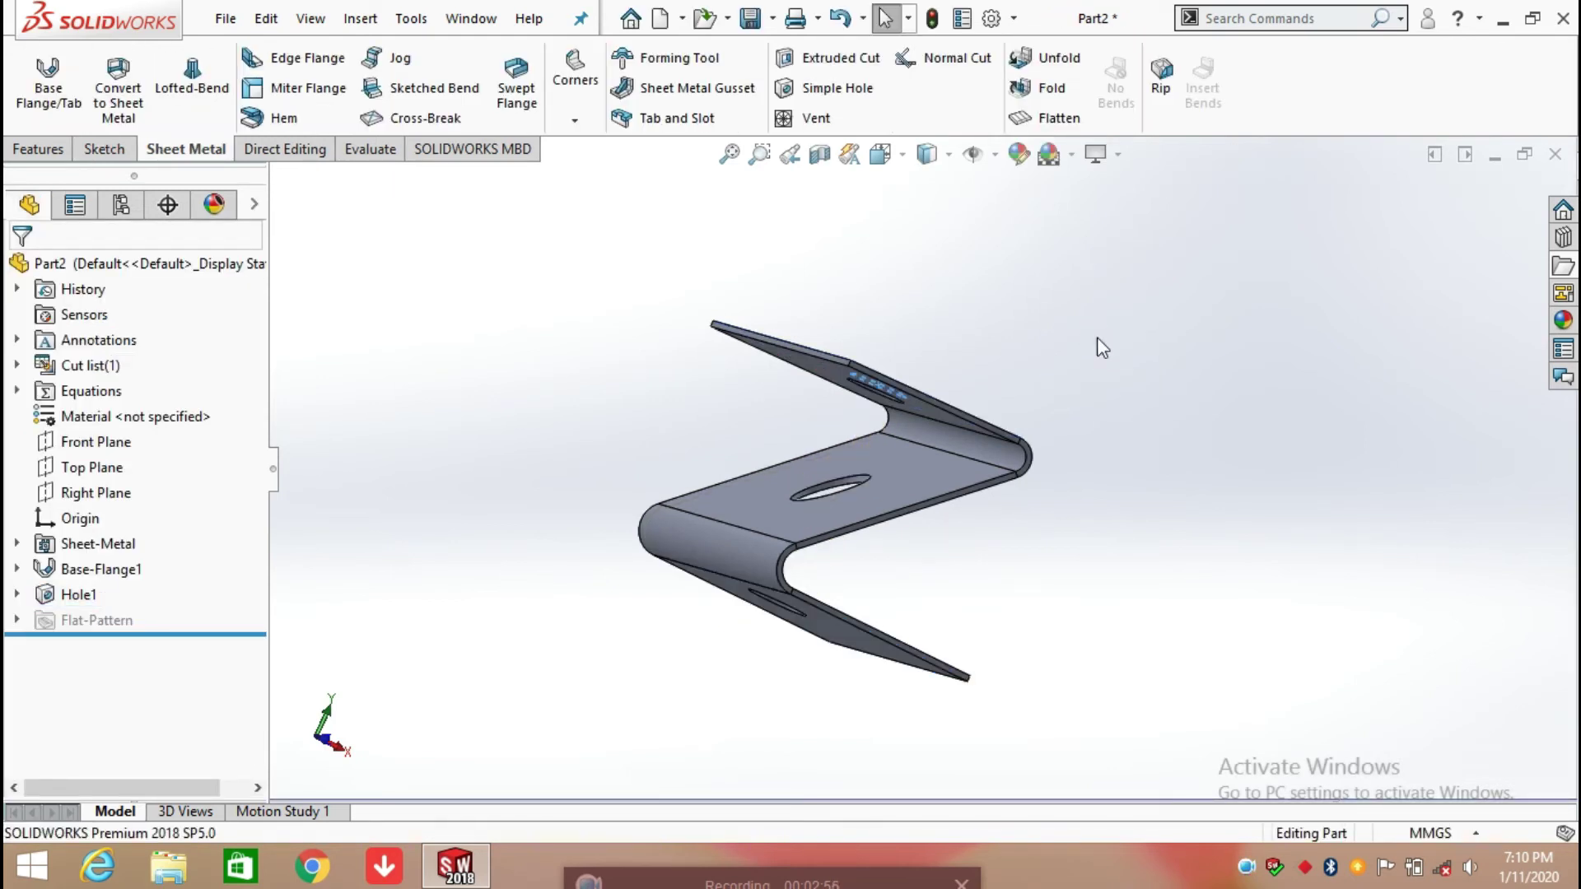
pyautogui.moveTo(1097, 349); pyautogui.dragTo(1017, 442, button='middle')
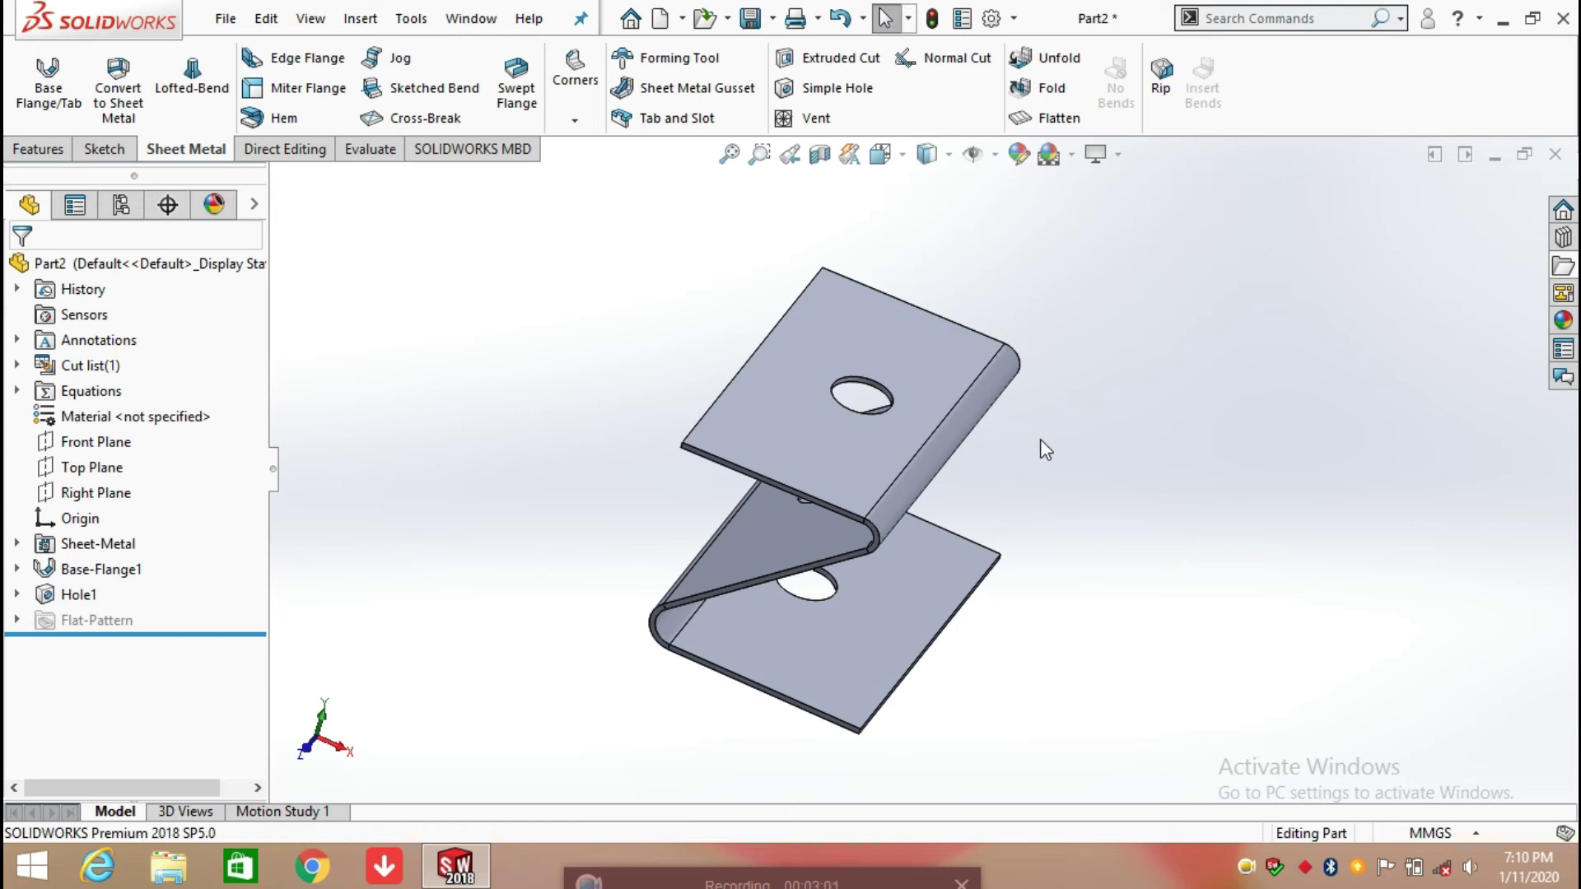
pyautogui.click(17, 569)
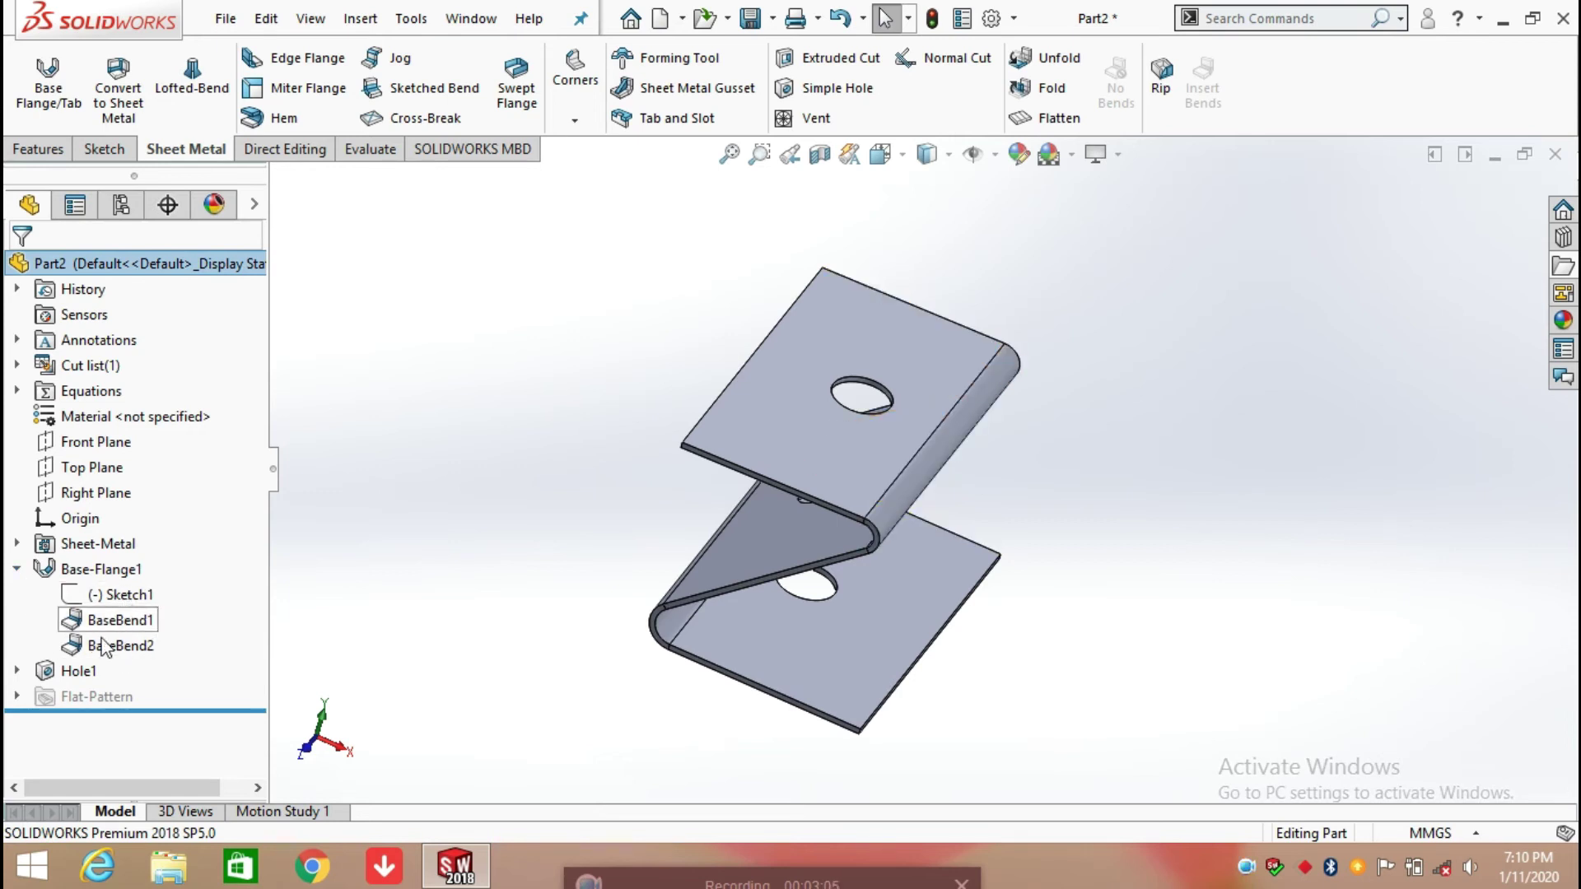
pyautogui.click(18, 670)
pyautogui.click(100, 700)
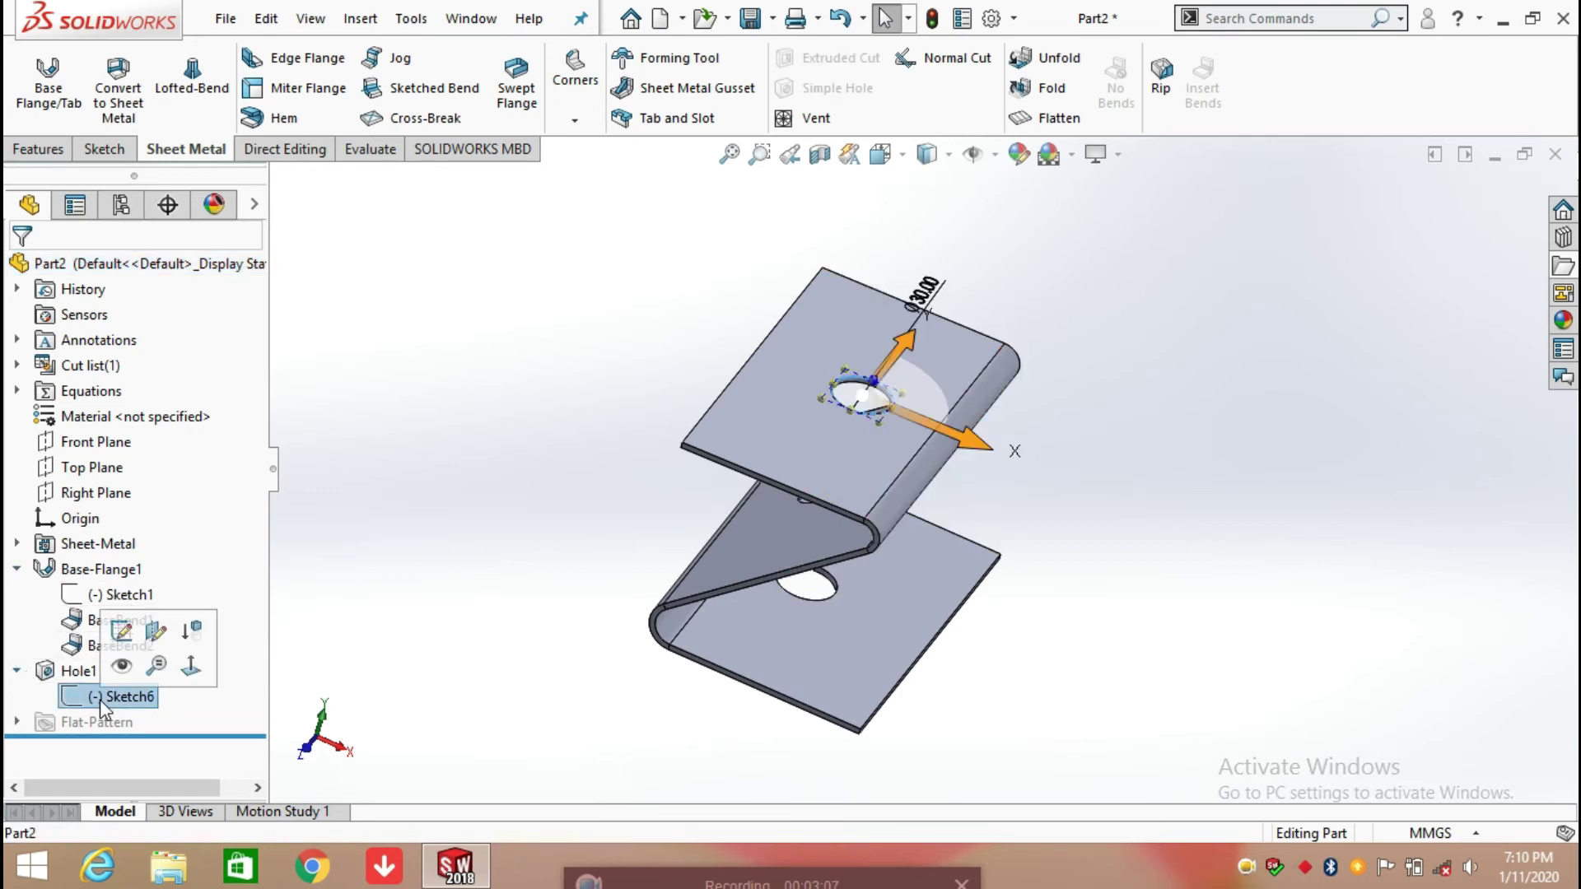
# In the hole's sketch, dimension the hole centre 50 mm from the flange's side edge.
pyautogui.click(121, 632)
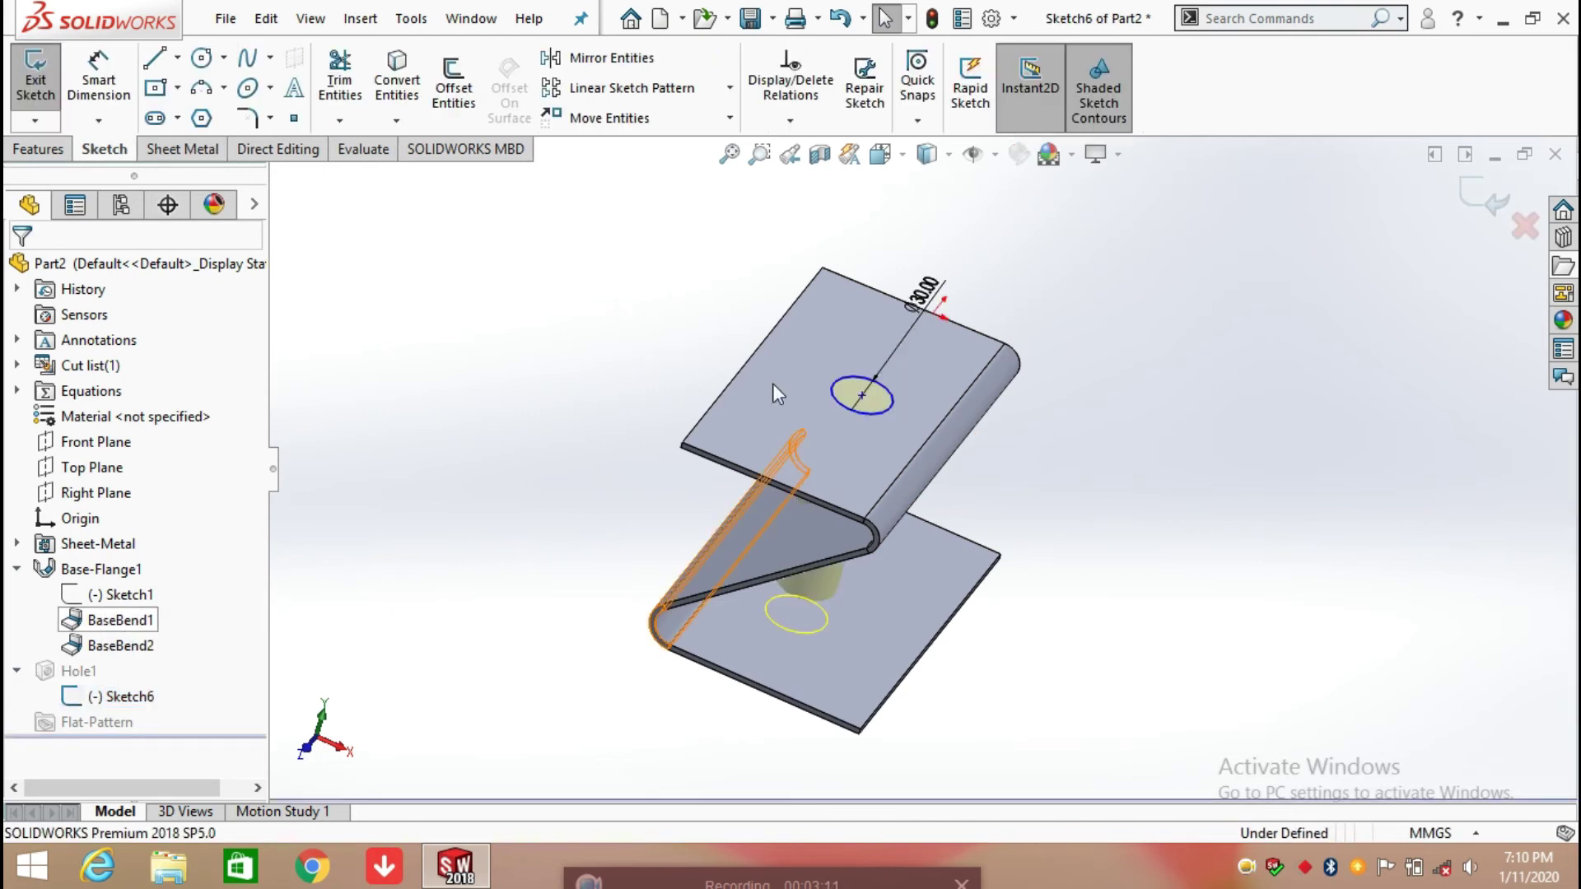
pyautogui.click(99, 79)
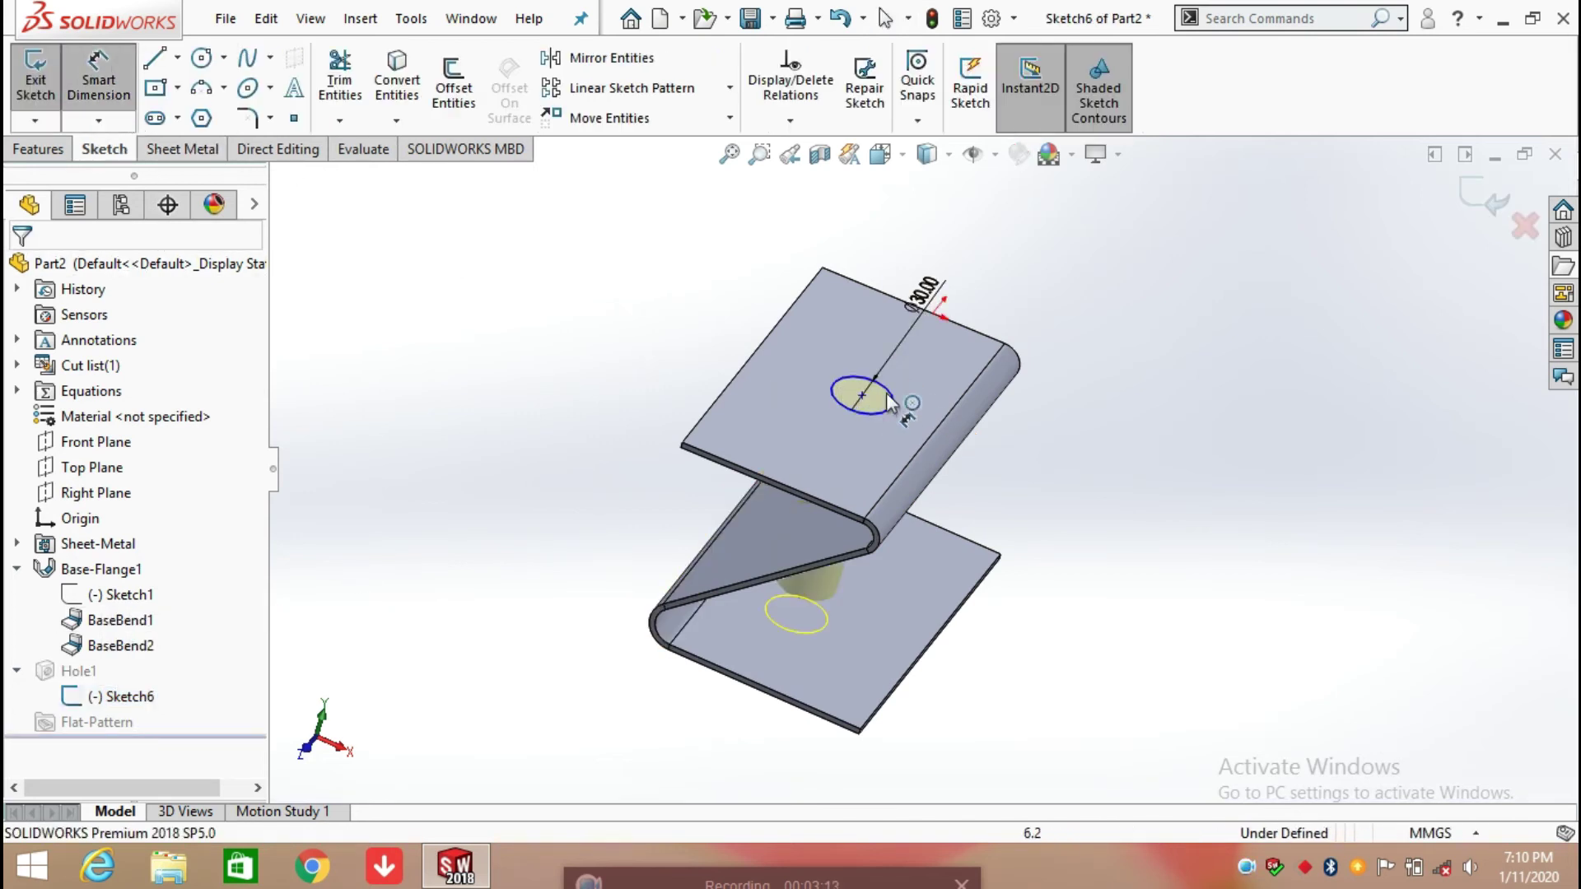
pyautogui.click(862, 397)
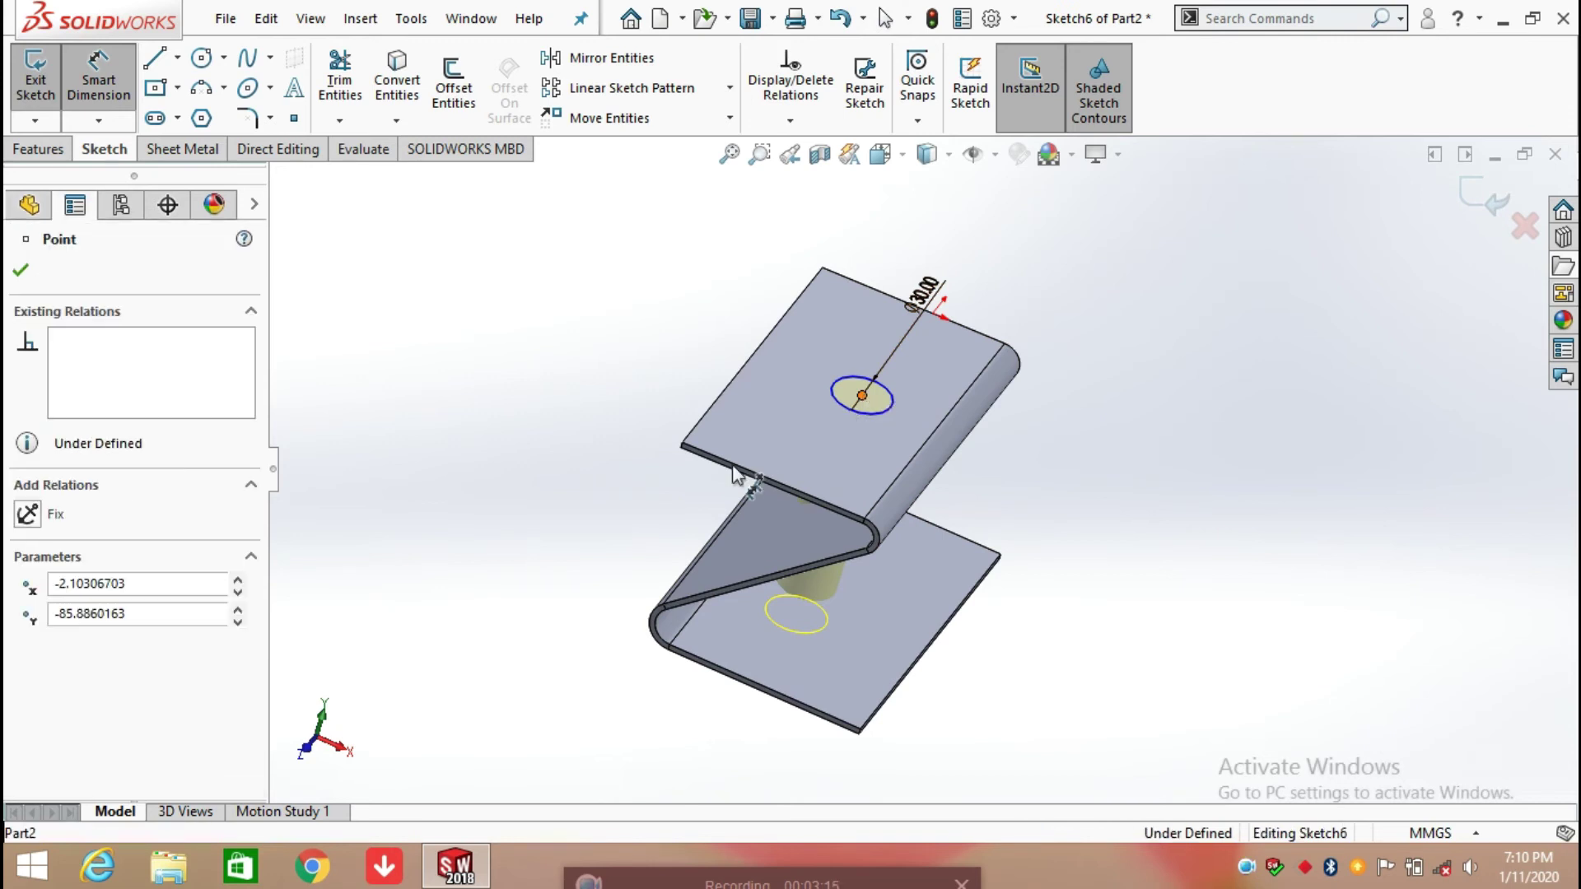
pyautogui.click(695, 438)
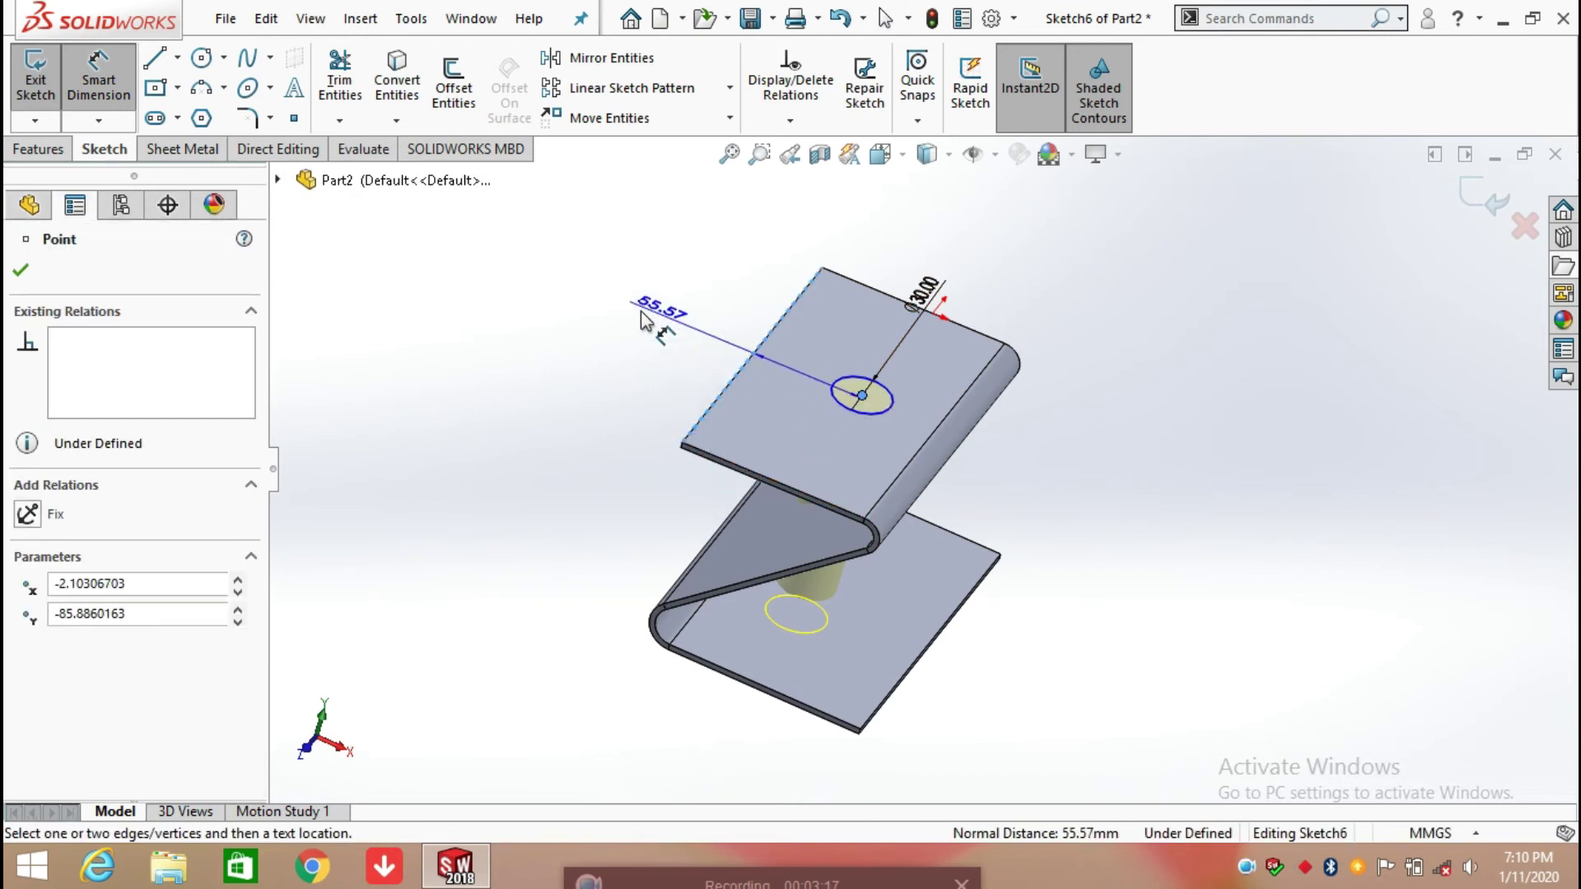
pyautogui.click(635, 306)
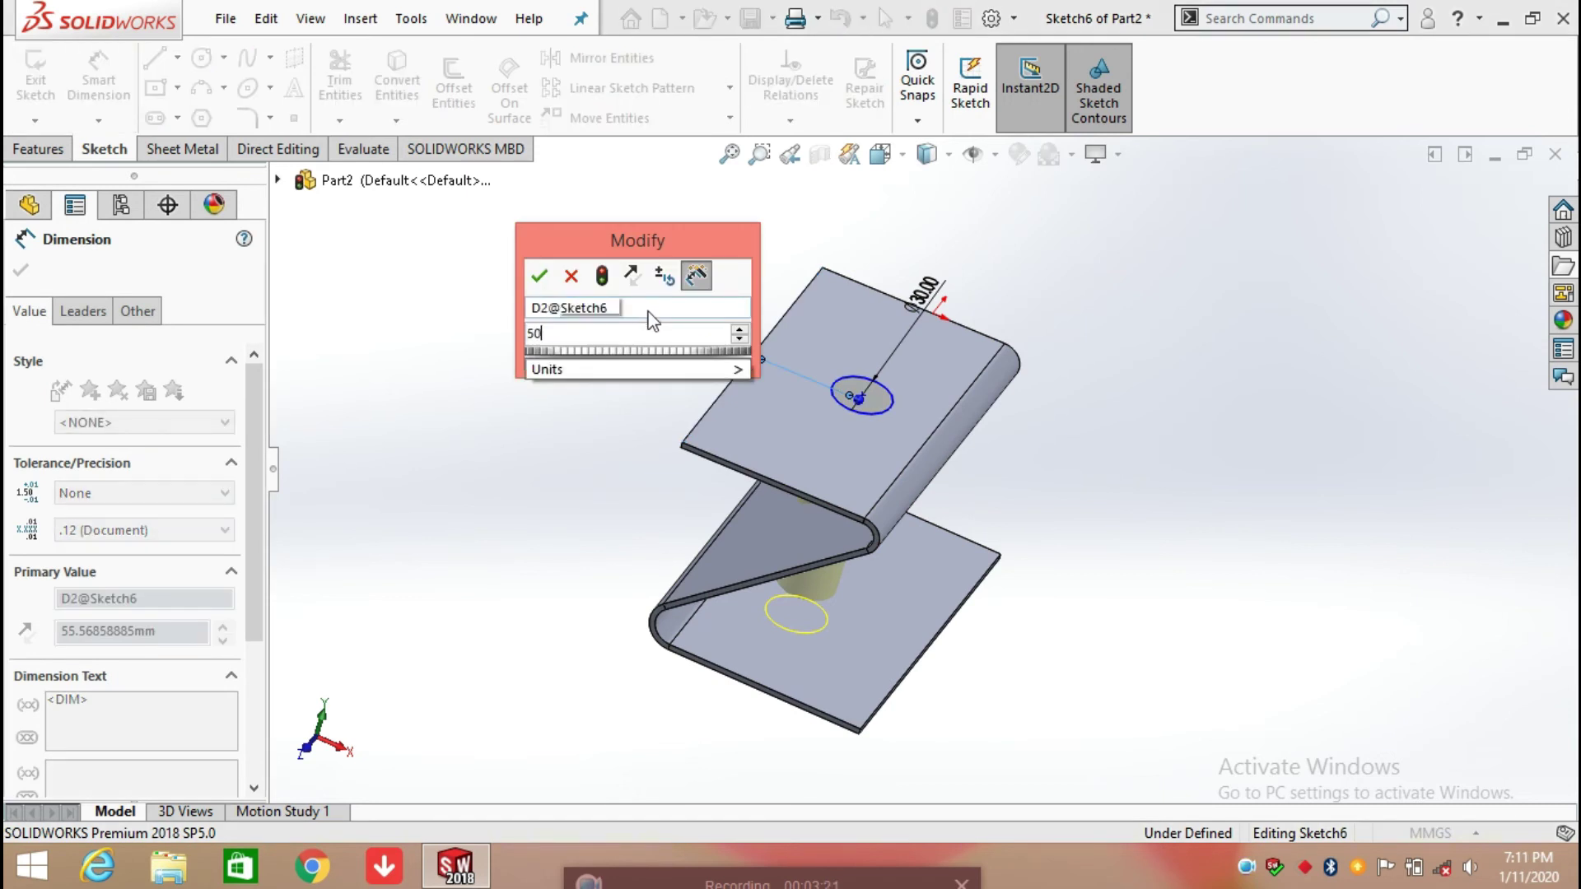
pyautogui.press('Escape')
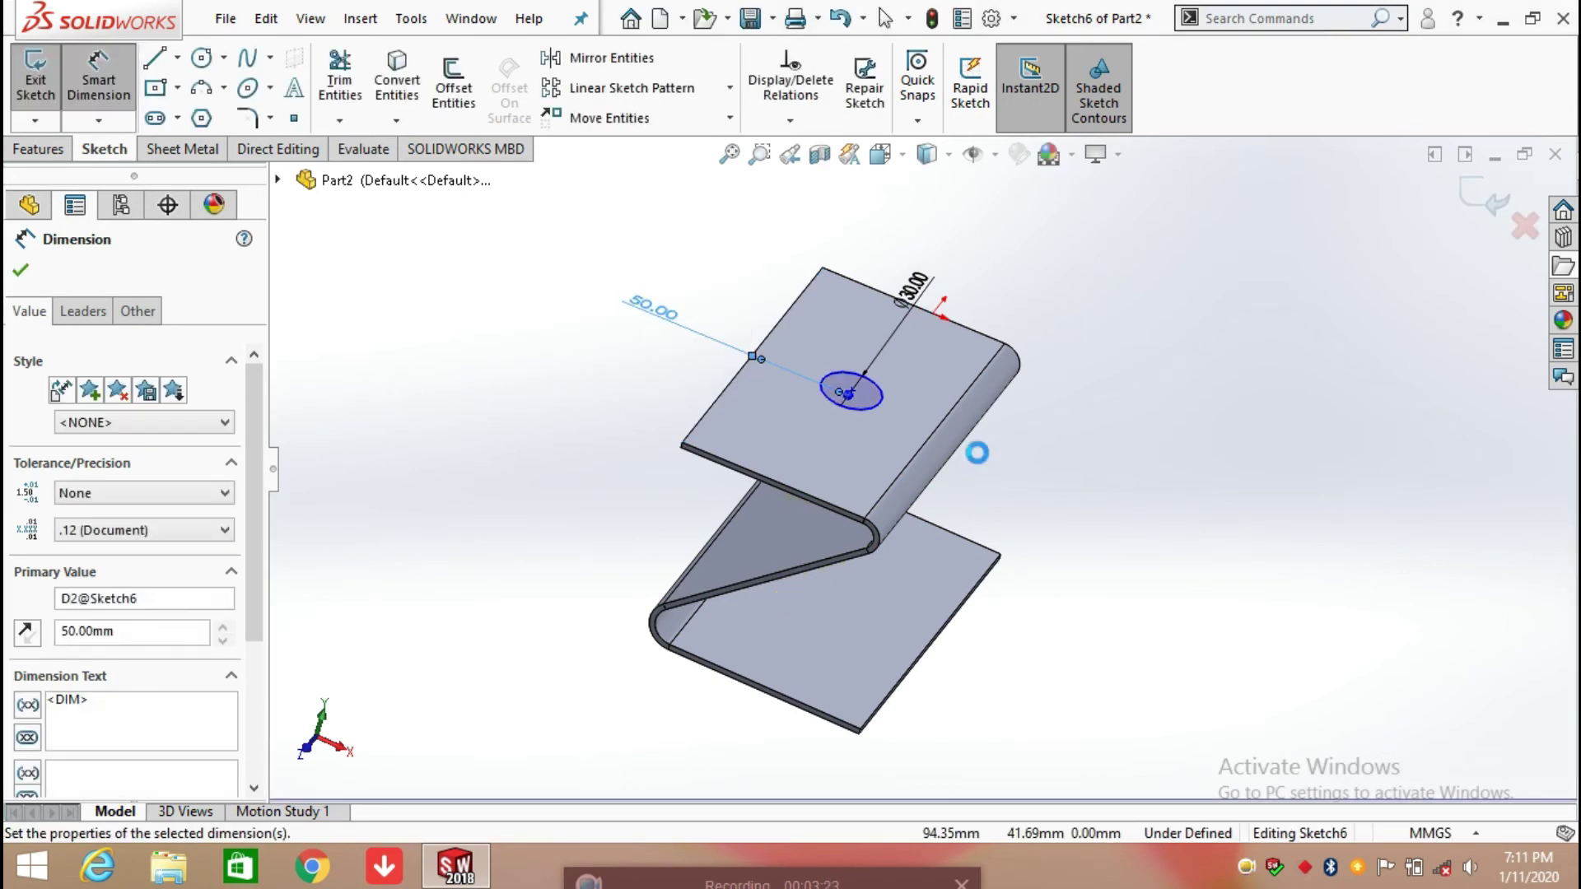
# Dimension the hole centre 90 mm from the top flange's front edge.
pyautogui.click(810, 491)
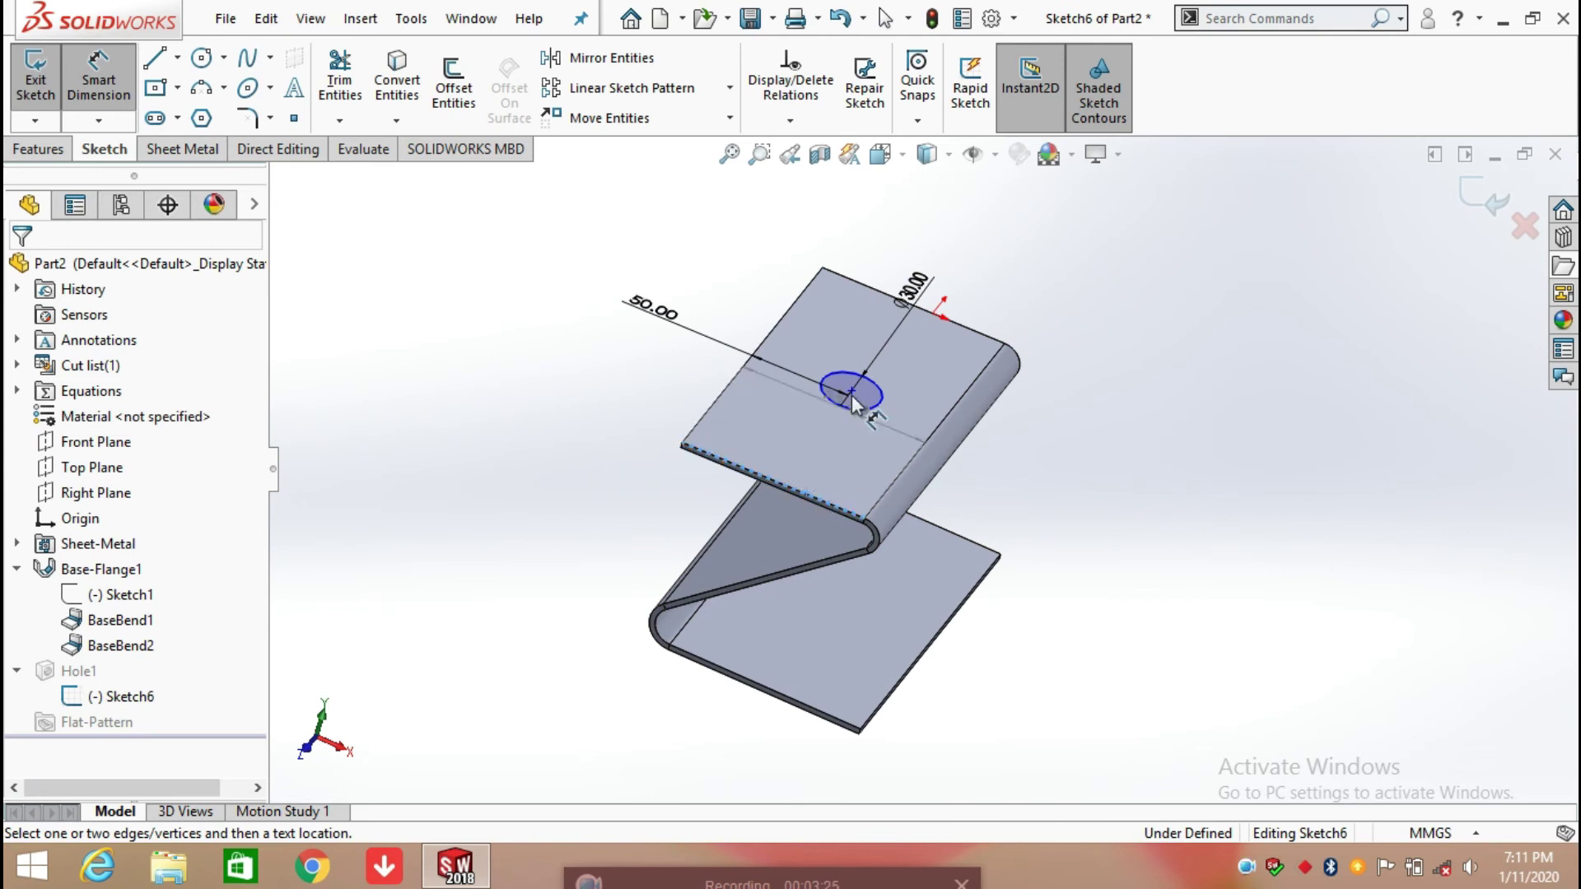
pyautogui.click(850, 391)
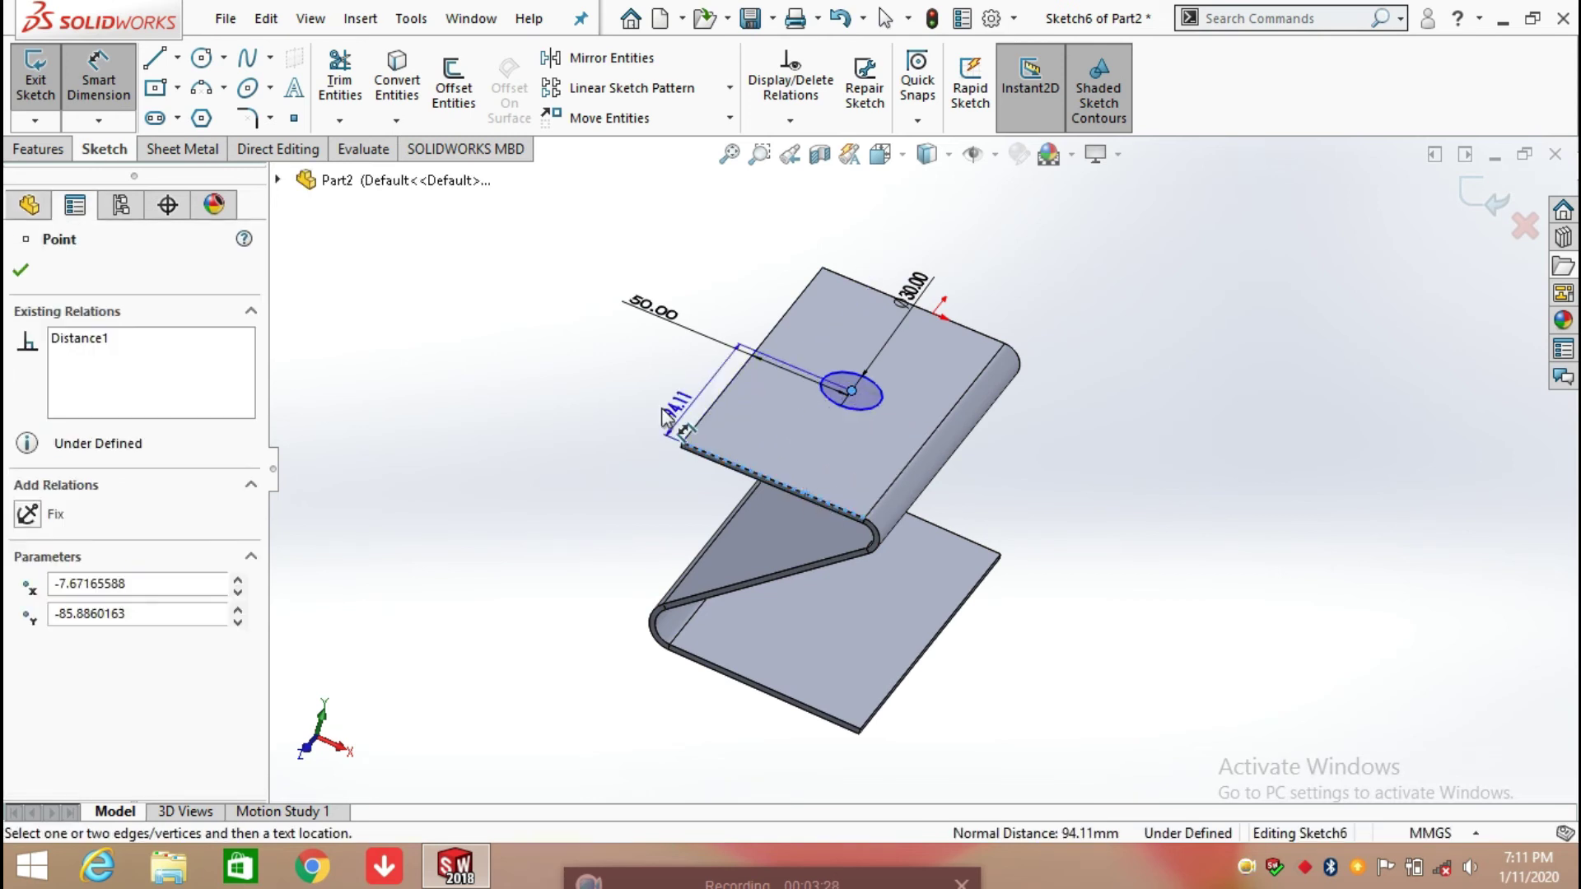
pyautogui.click(658, 412)
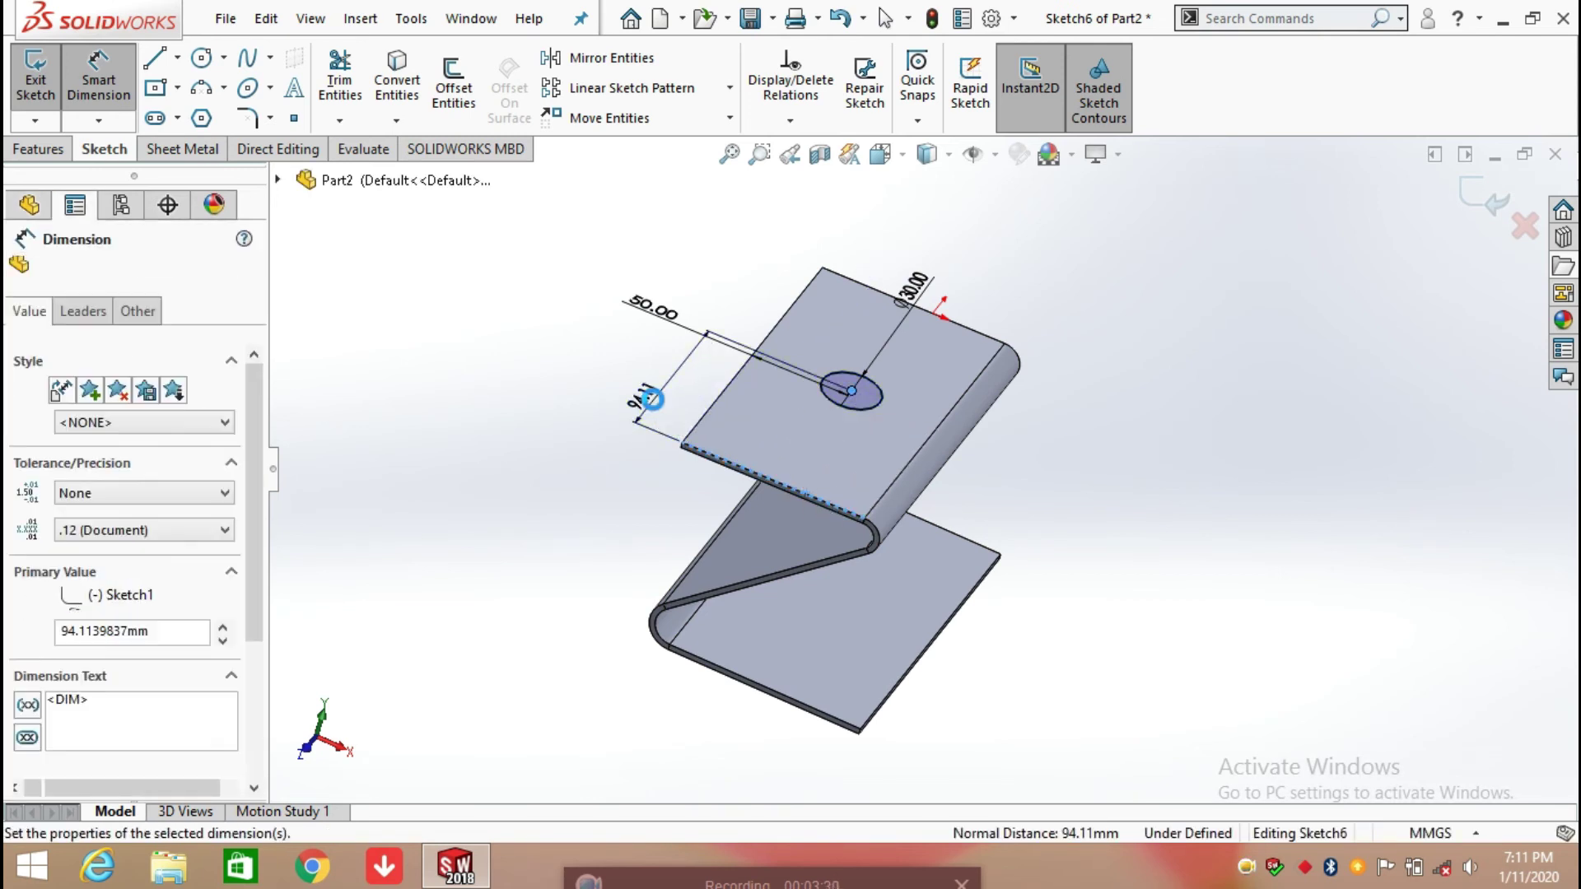
pyautogui.write('90')
pyautogui.press('Return')
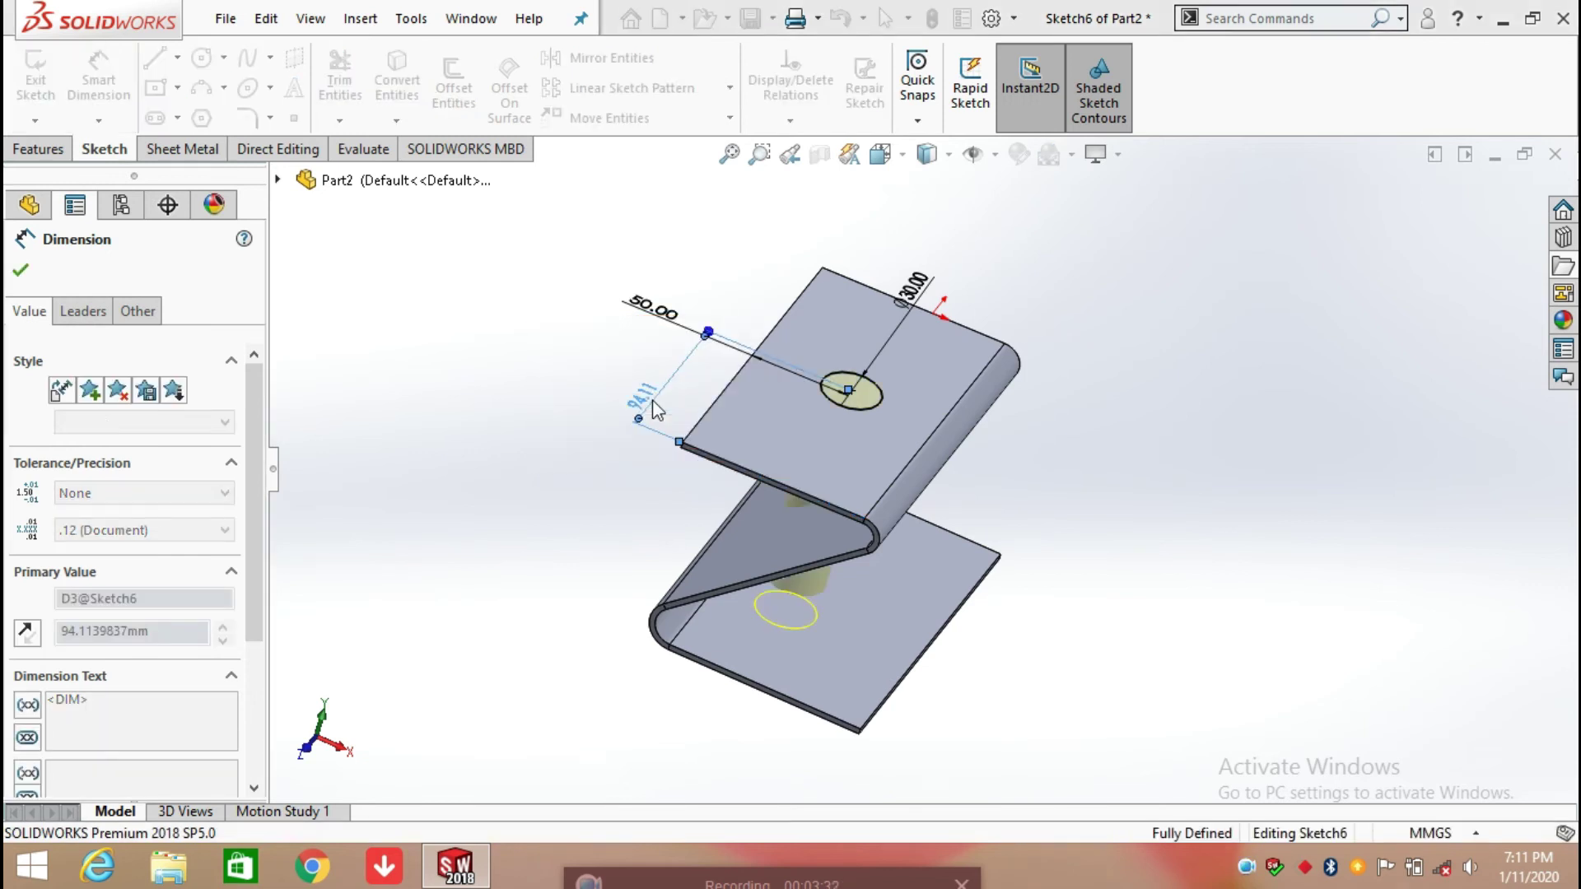
pyautogui.click(1380, 325)
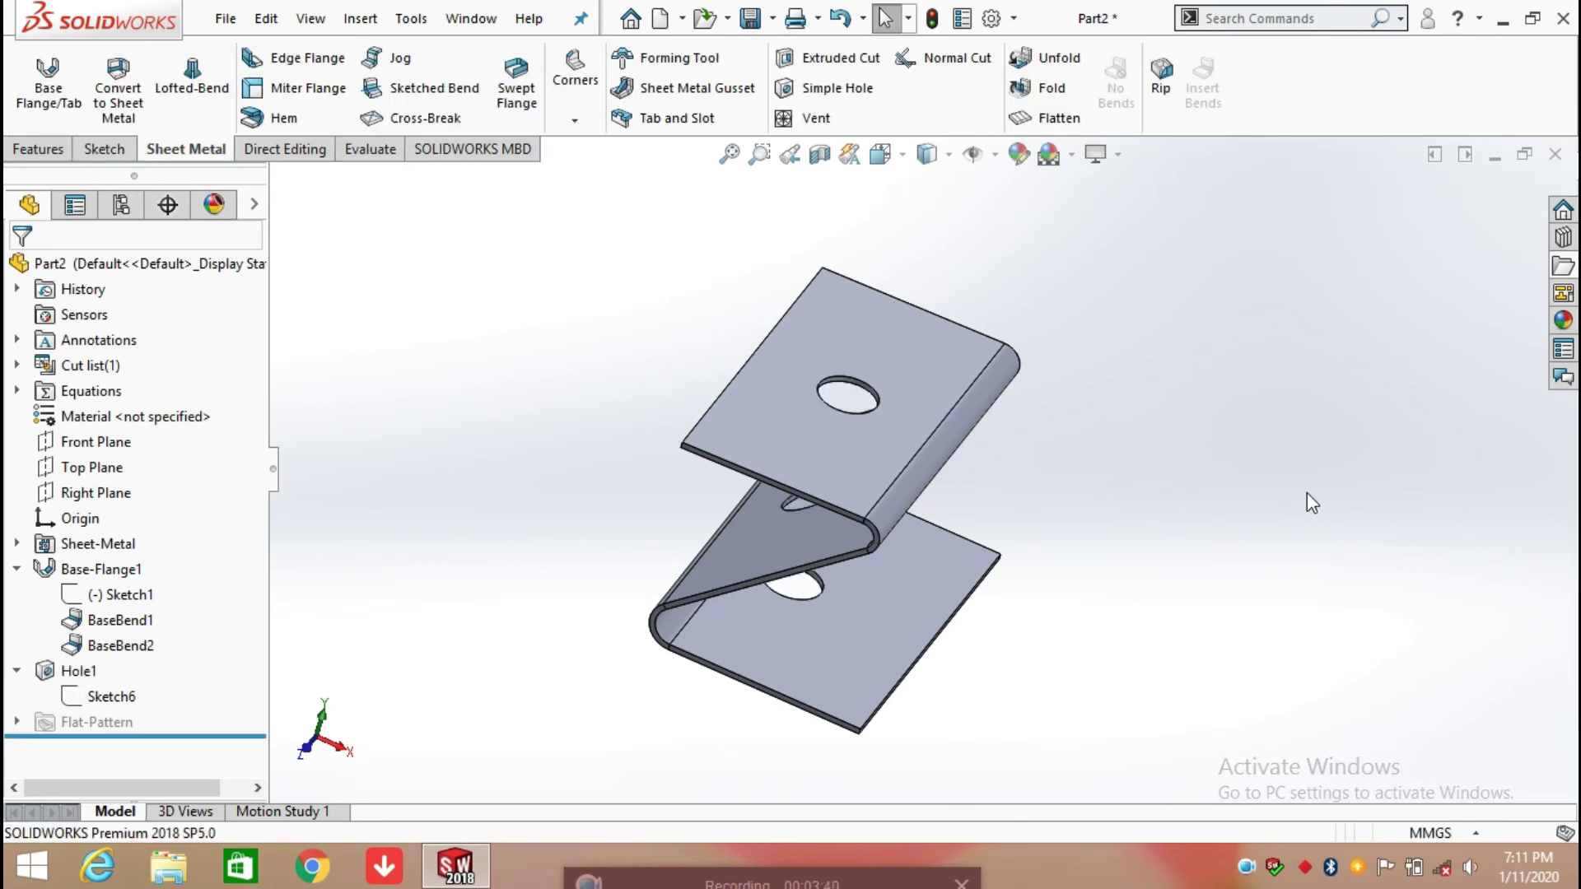
# Unfold both bends with the top flange face fixed, flattening the part into a three-hole blank.
pyautogui.moveTo(1108, 610)
pyautogui.mouseDown(button='middle')
pyautogui.moveTo(995, 569)
pyautogui.moveTo(946, 482)
pyautogui.moveTo(1119, 409)
pyautogui.moveTo(1181, 428)
pyautogui.moveTo(1167, 479)
pyautogui.moveTo(1120, 465)
pyautogui.mouseUp(button='middle')
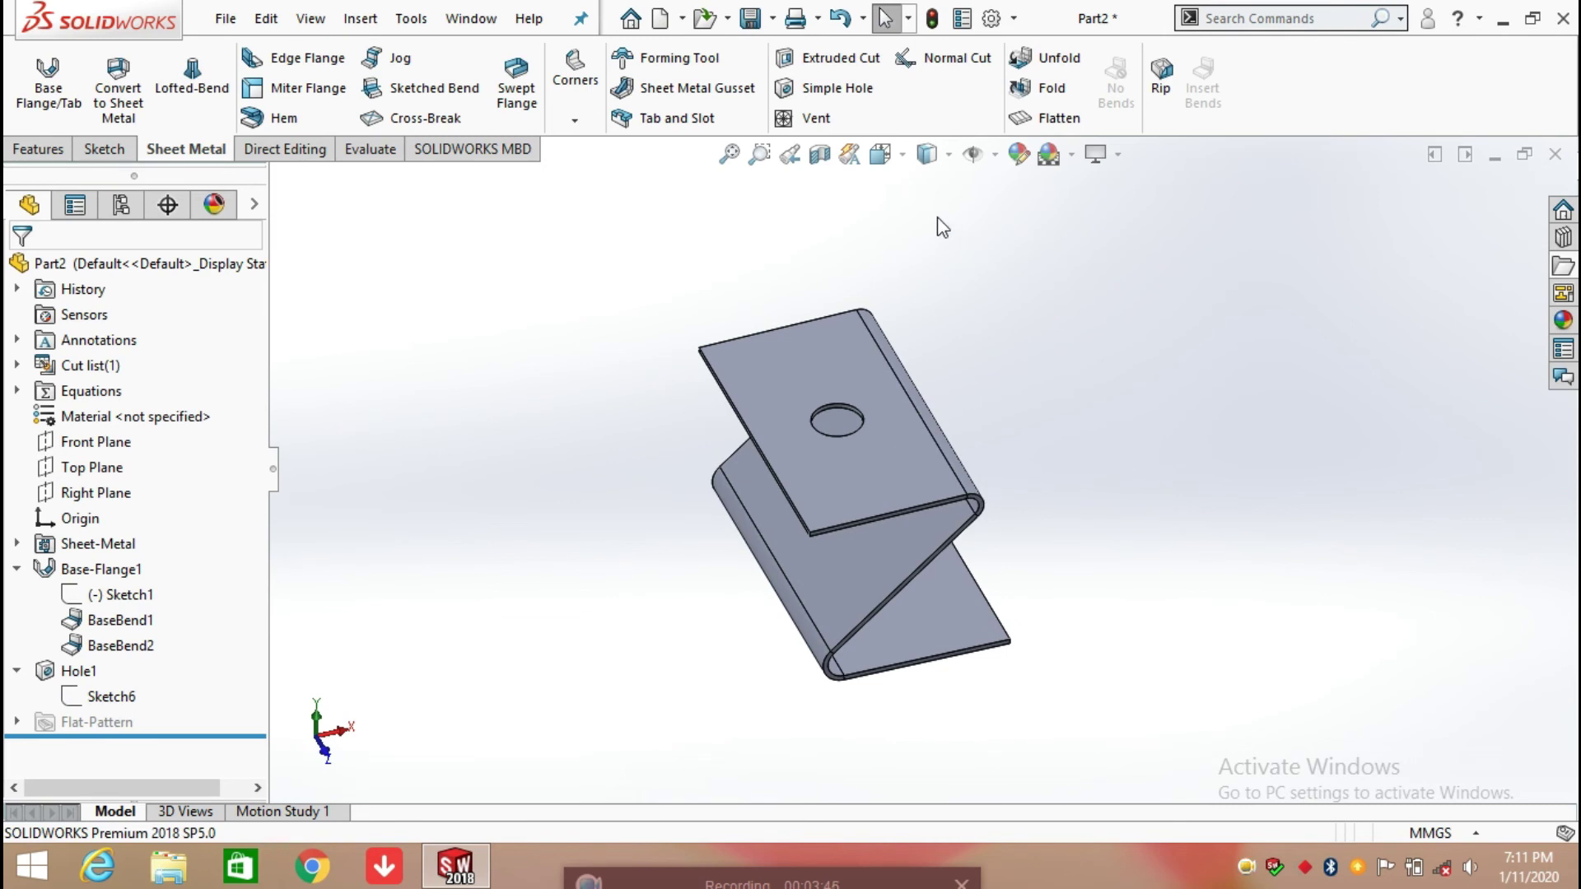
pyautogui.click(1053, 63)
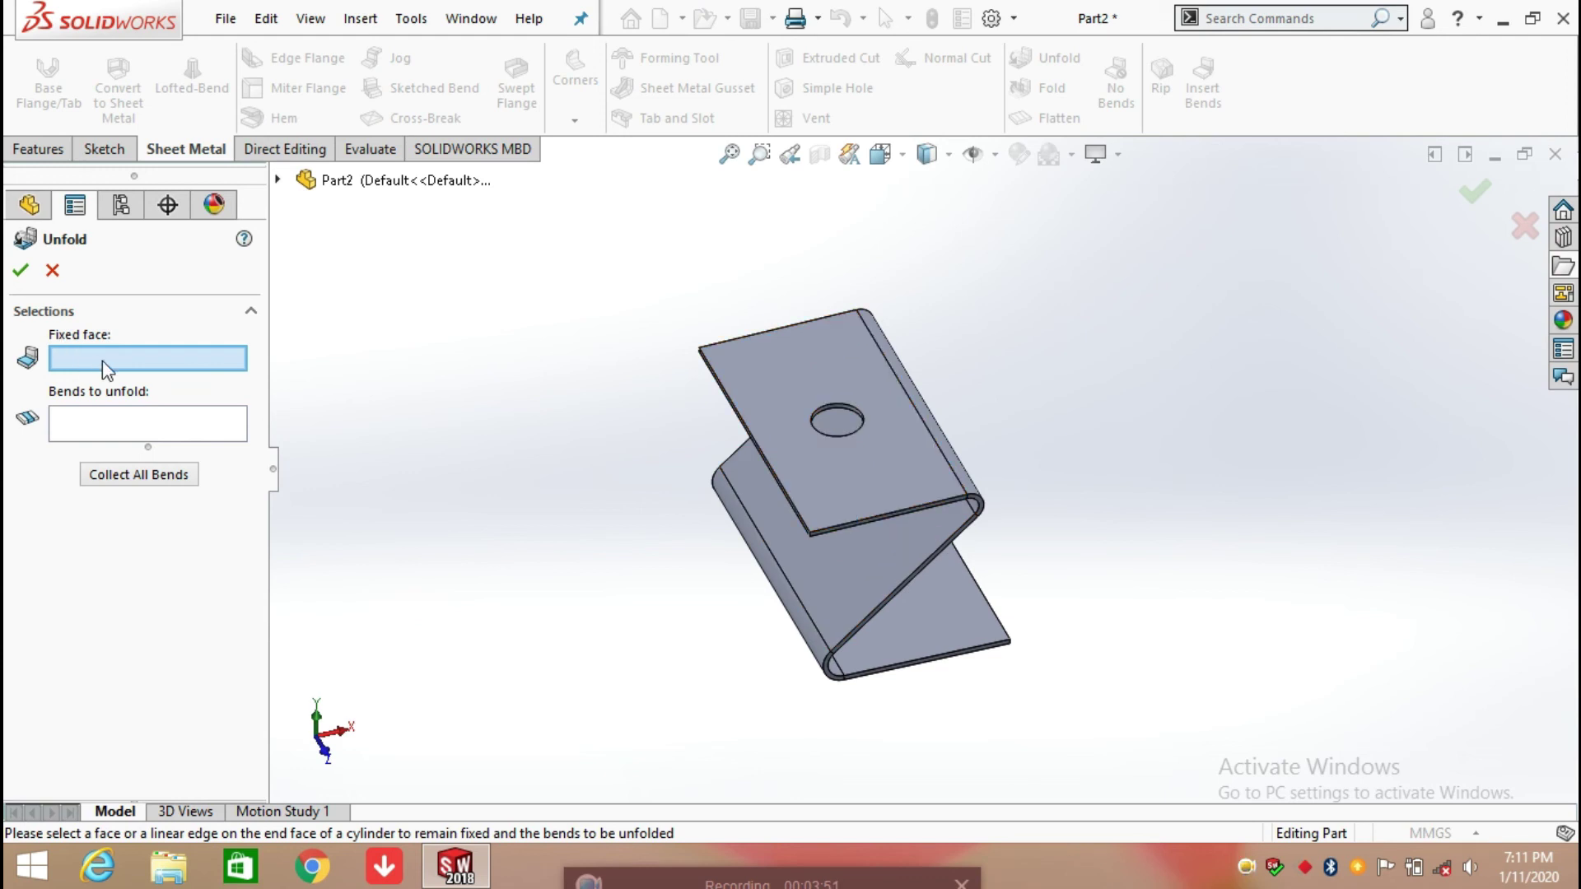
pyautogui.click(844, 497)
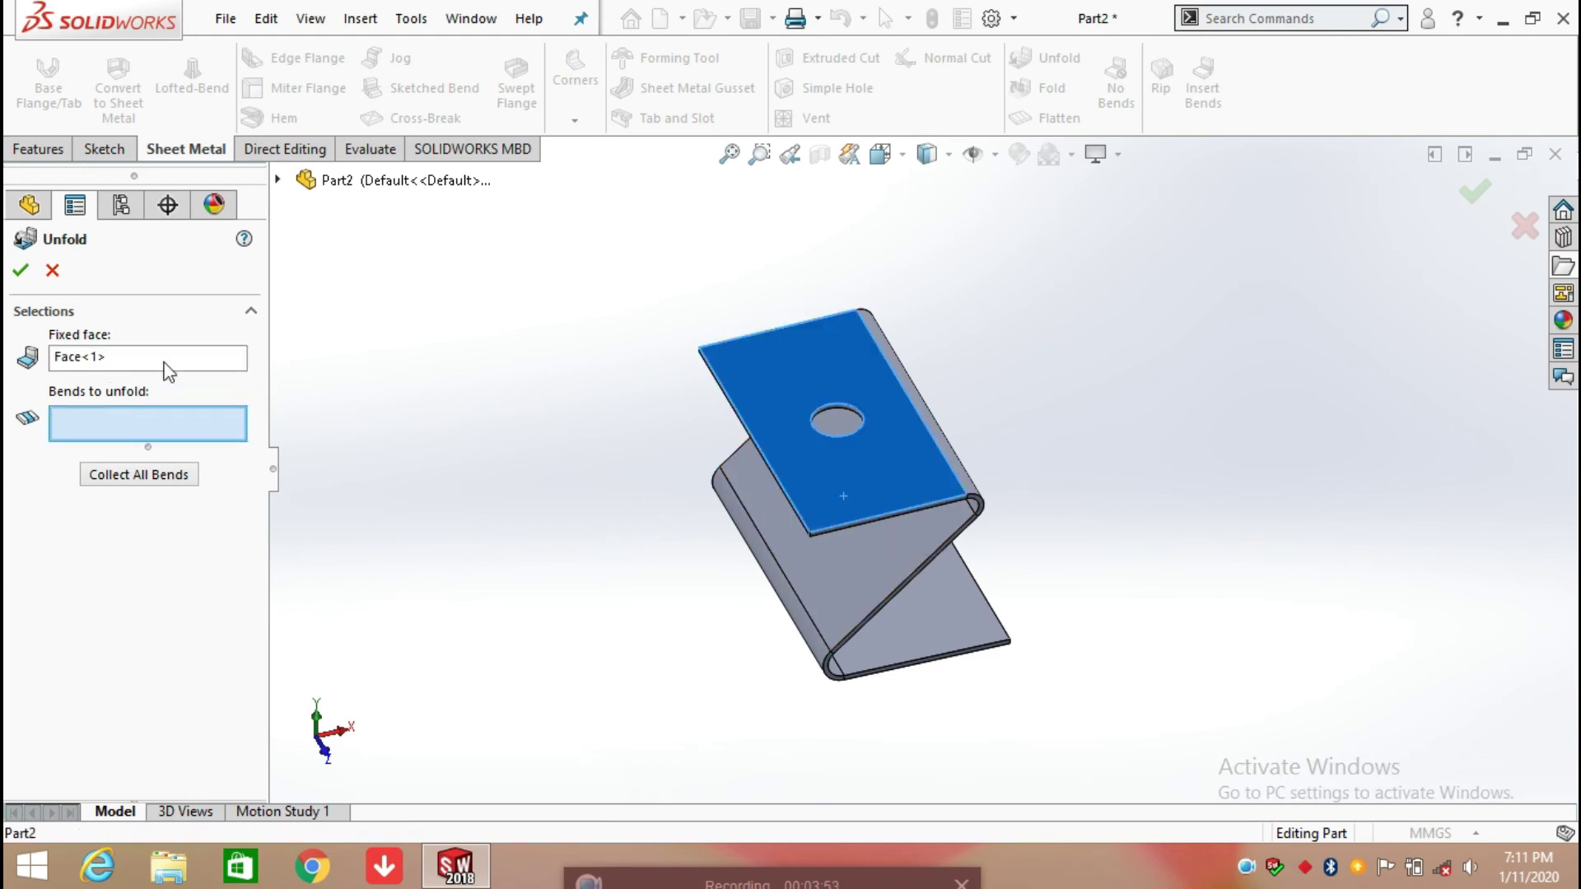
pyautogui.click(145, 477)
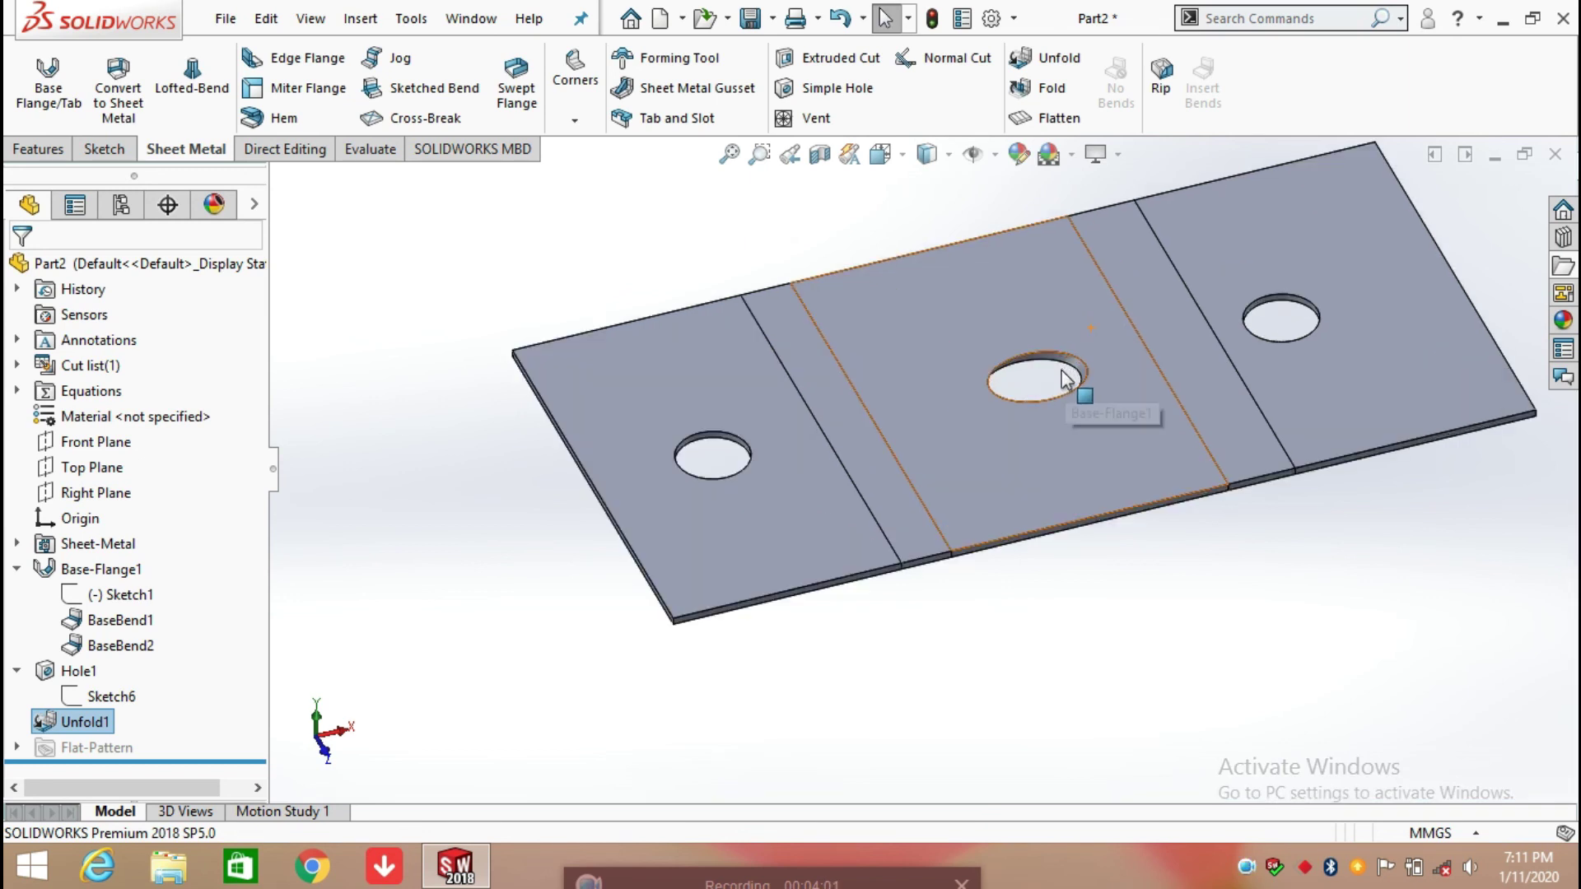
pyautogui.moveTo(1013, 378)
pyautogui.mouseDown(button='middle')
pyautogui.moveTo(1025, 411)
pyautogui.moveTo(1074, 391)
pyautogui.mouseUp(button='middle')
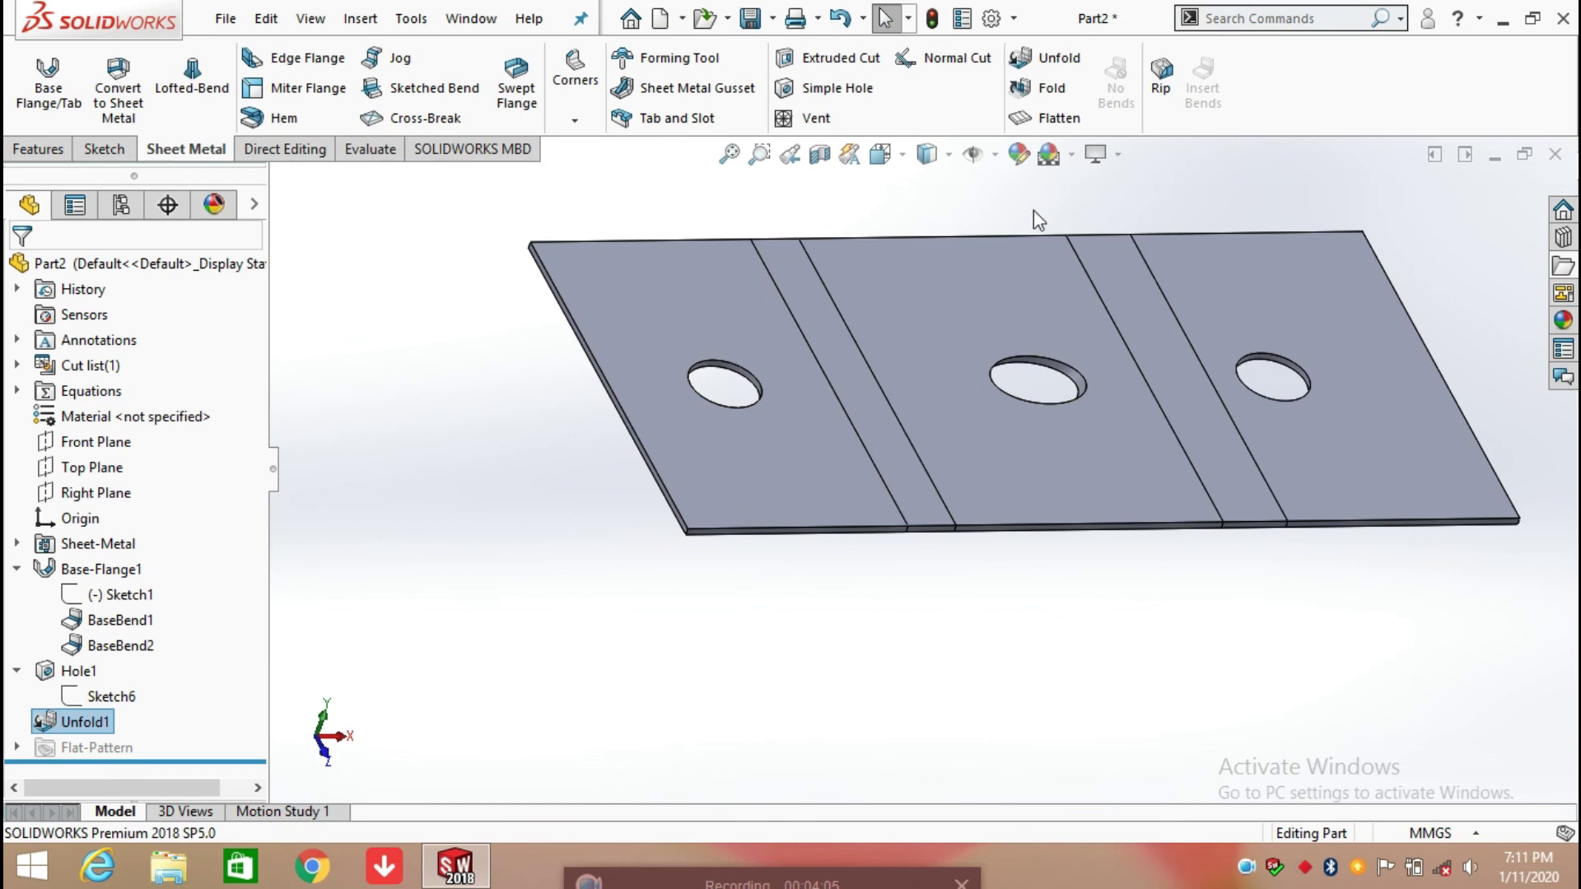
# Refold both collected bends so the flat blank returns to its Z shape.
pyautogui.click(1048, 97)
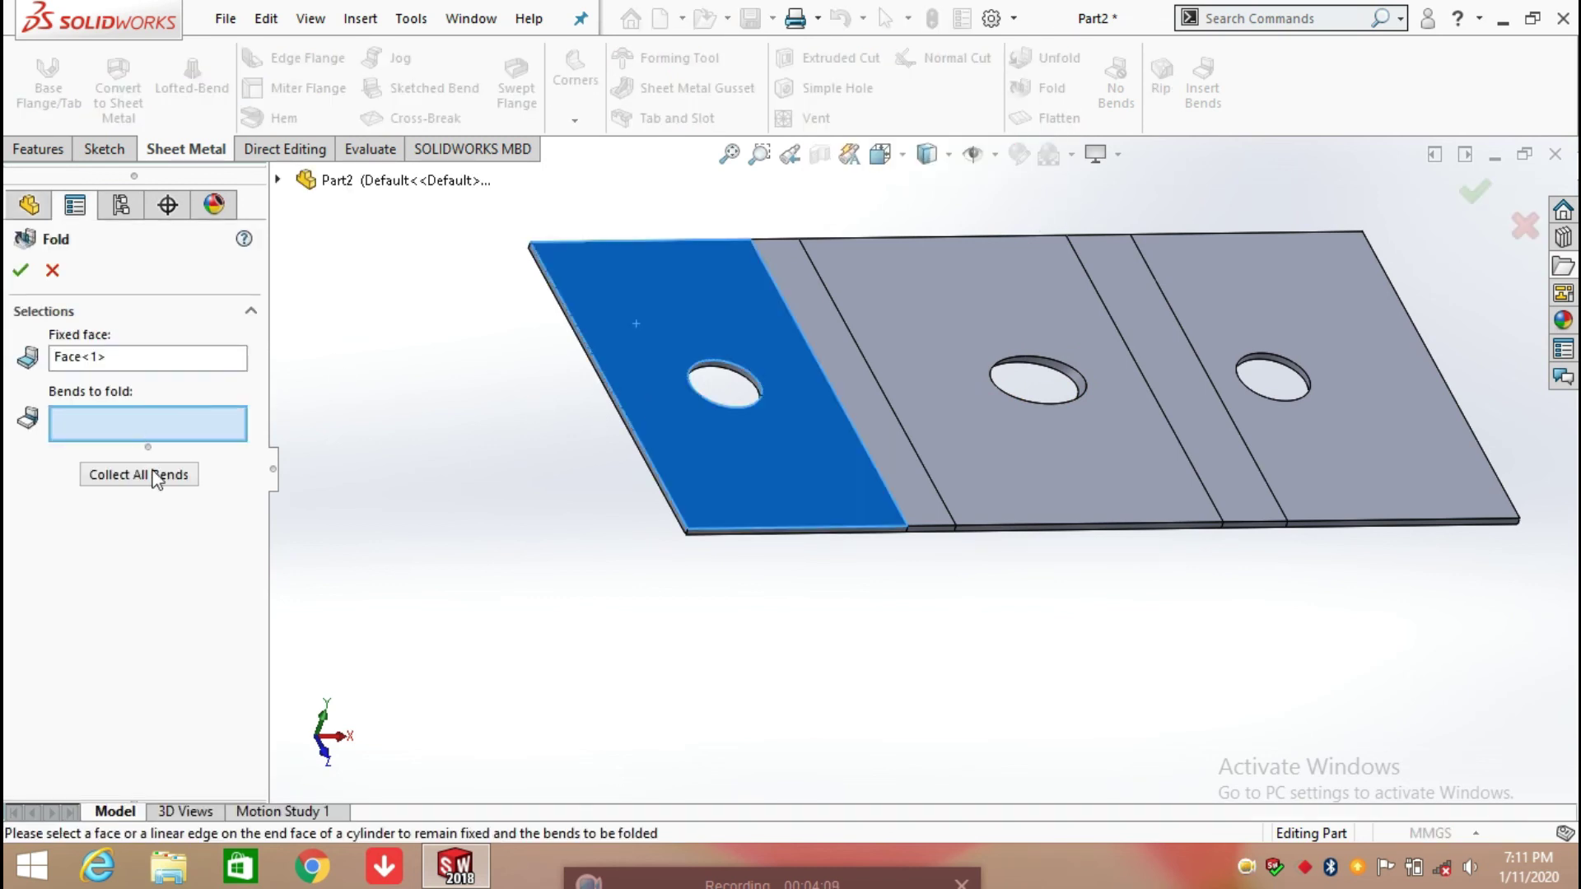
pyautogui.click(153, 474)
pyautogui.click(20, 270)
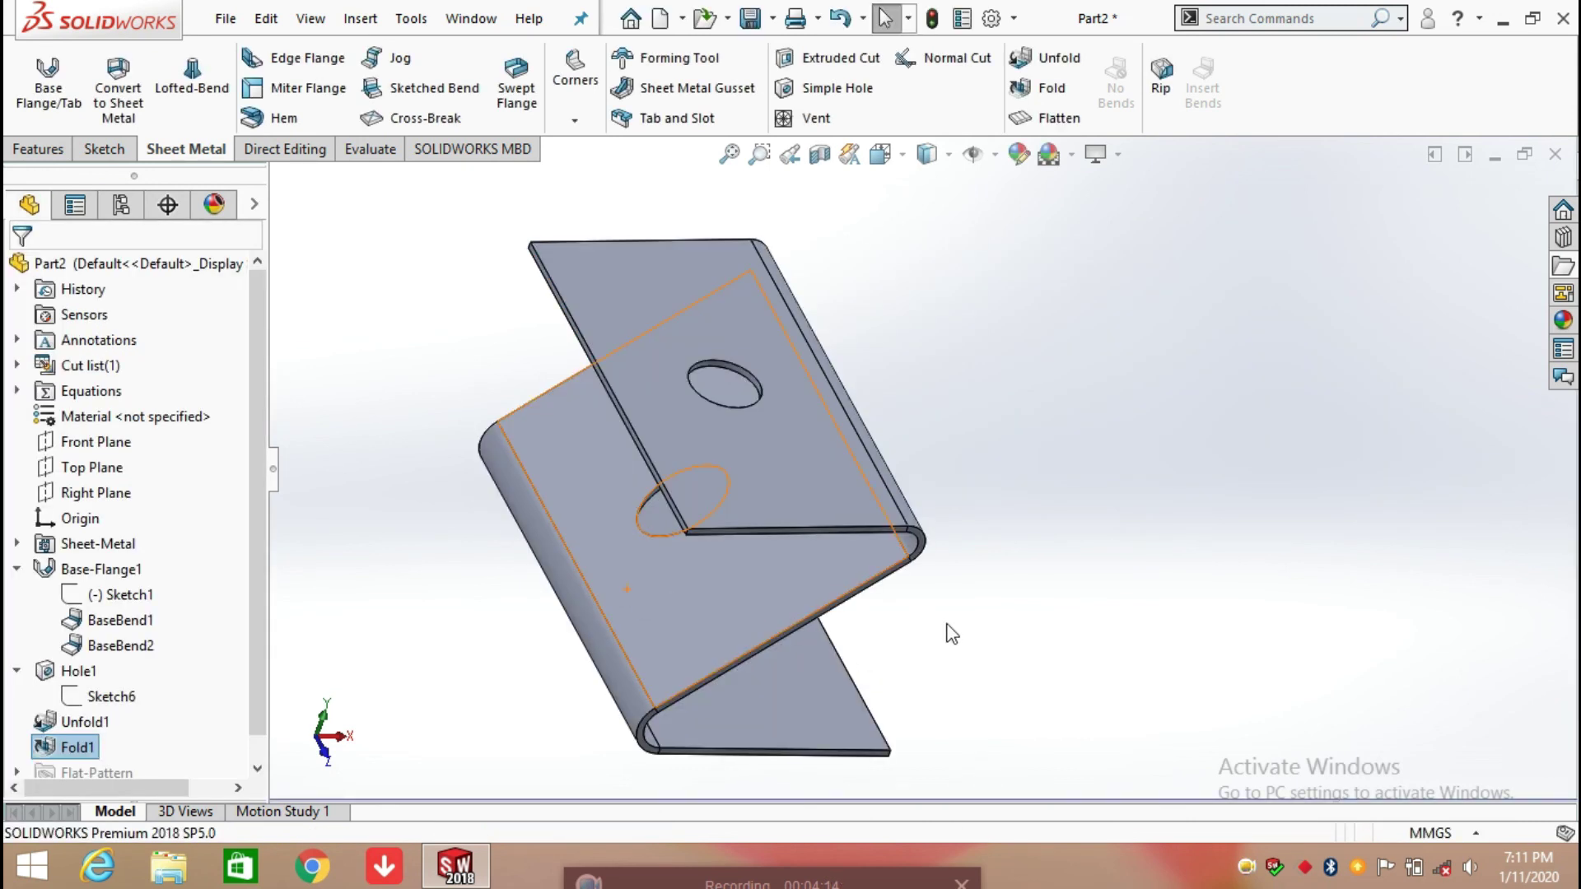
pyautogui.moveTo(952, 634)
pyautogui.mouseDown(button='middle')
pyautogui.moveTo(889, 516)
pyautogui.moveTo(831, 511)
pyautogui.mouseUp(button='middle')
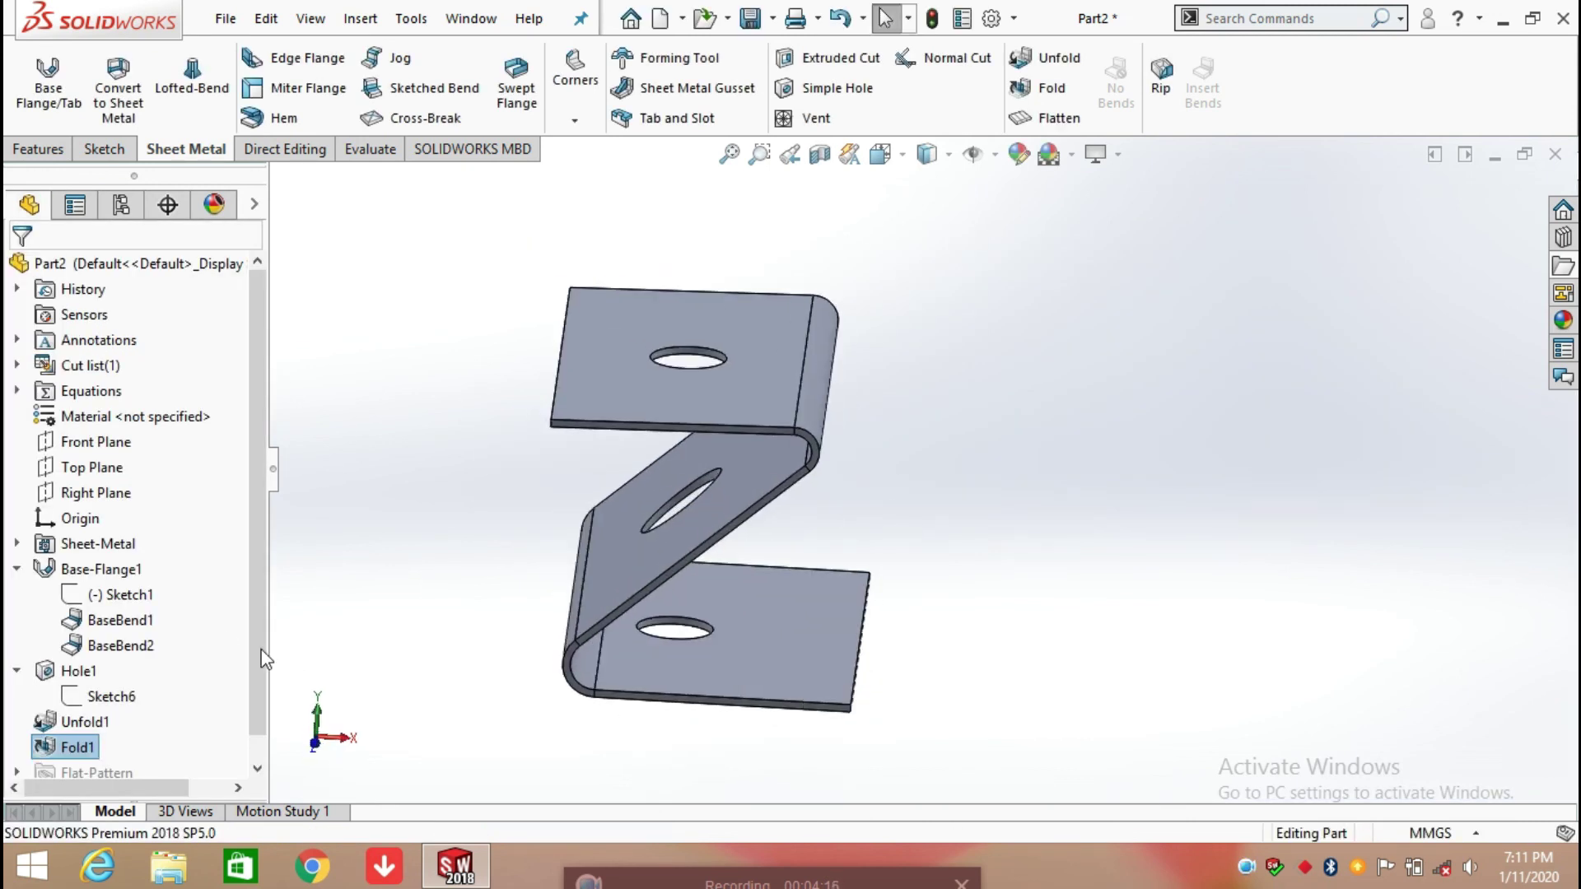
# Collapse the hole and base flange tree nodes and inspect the folded part.
pyautogui.click(17, 671)
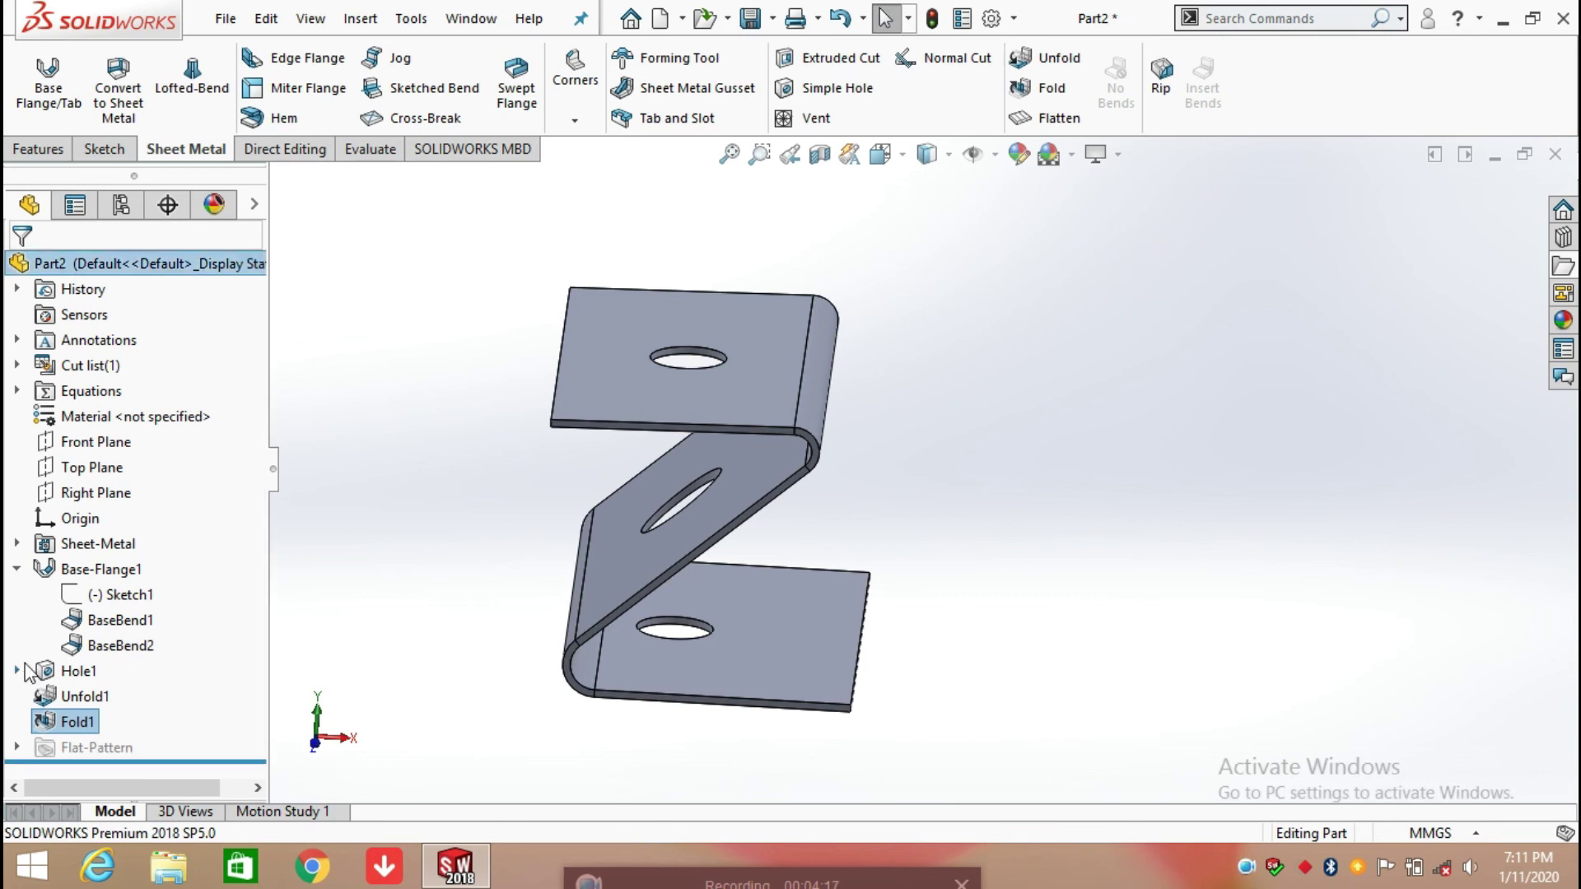
pyautogui.click(18, 574)
pyautogui.click(441, 647)
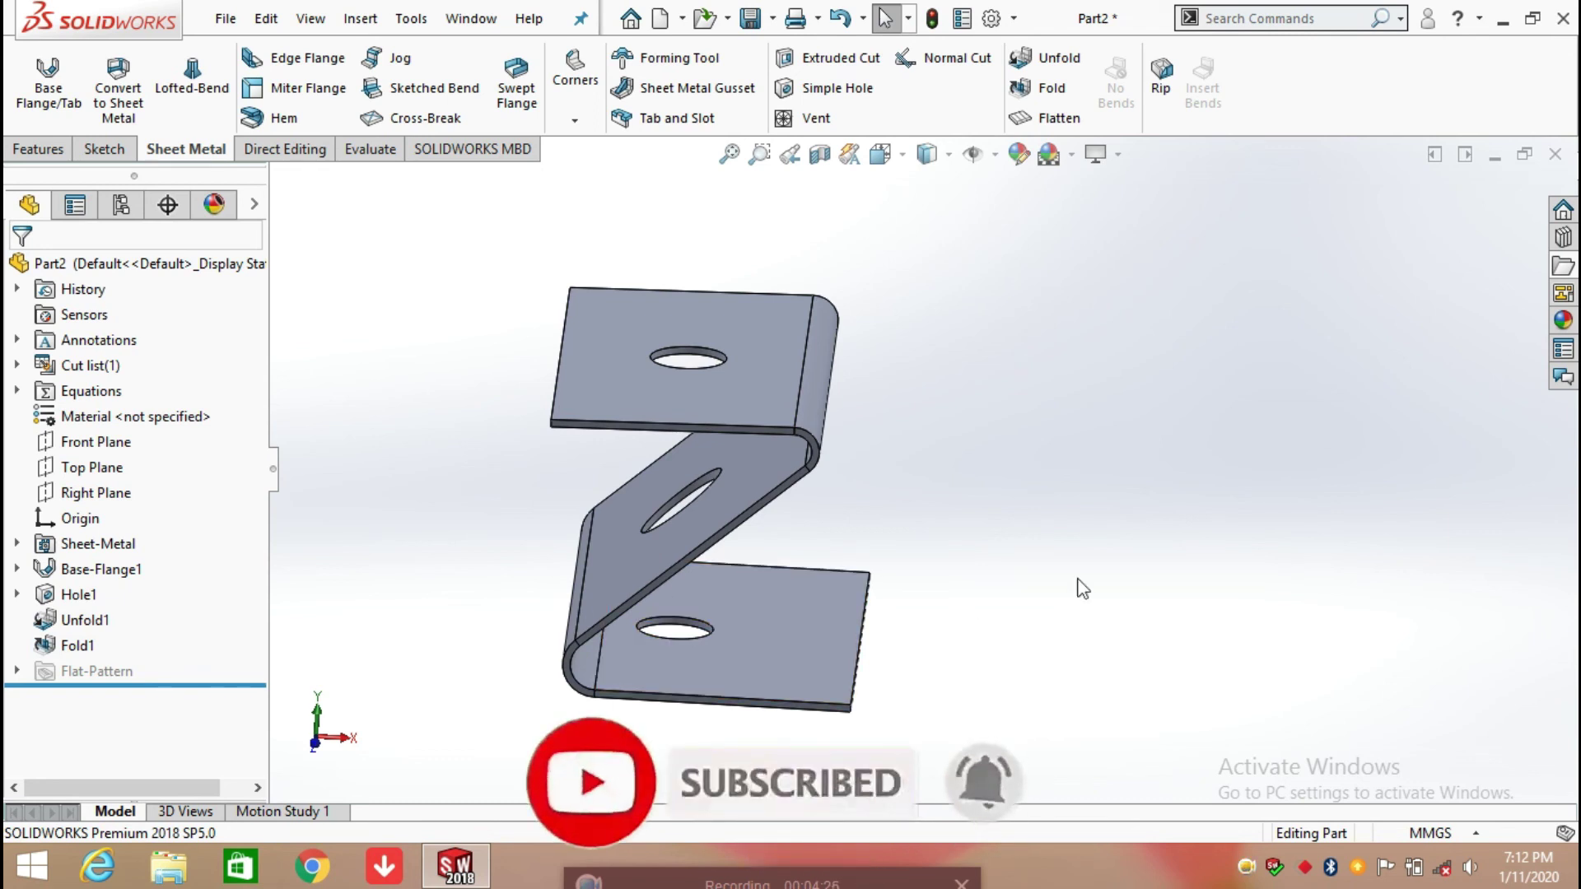
pyautogui.moveTo(962, 595); pyautogui.dragTo(957, 601, button='middle')
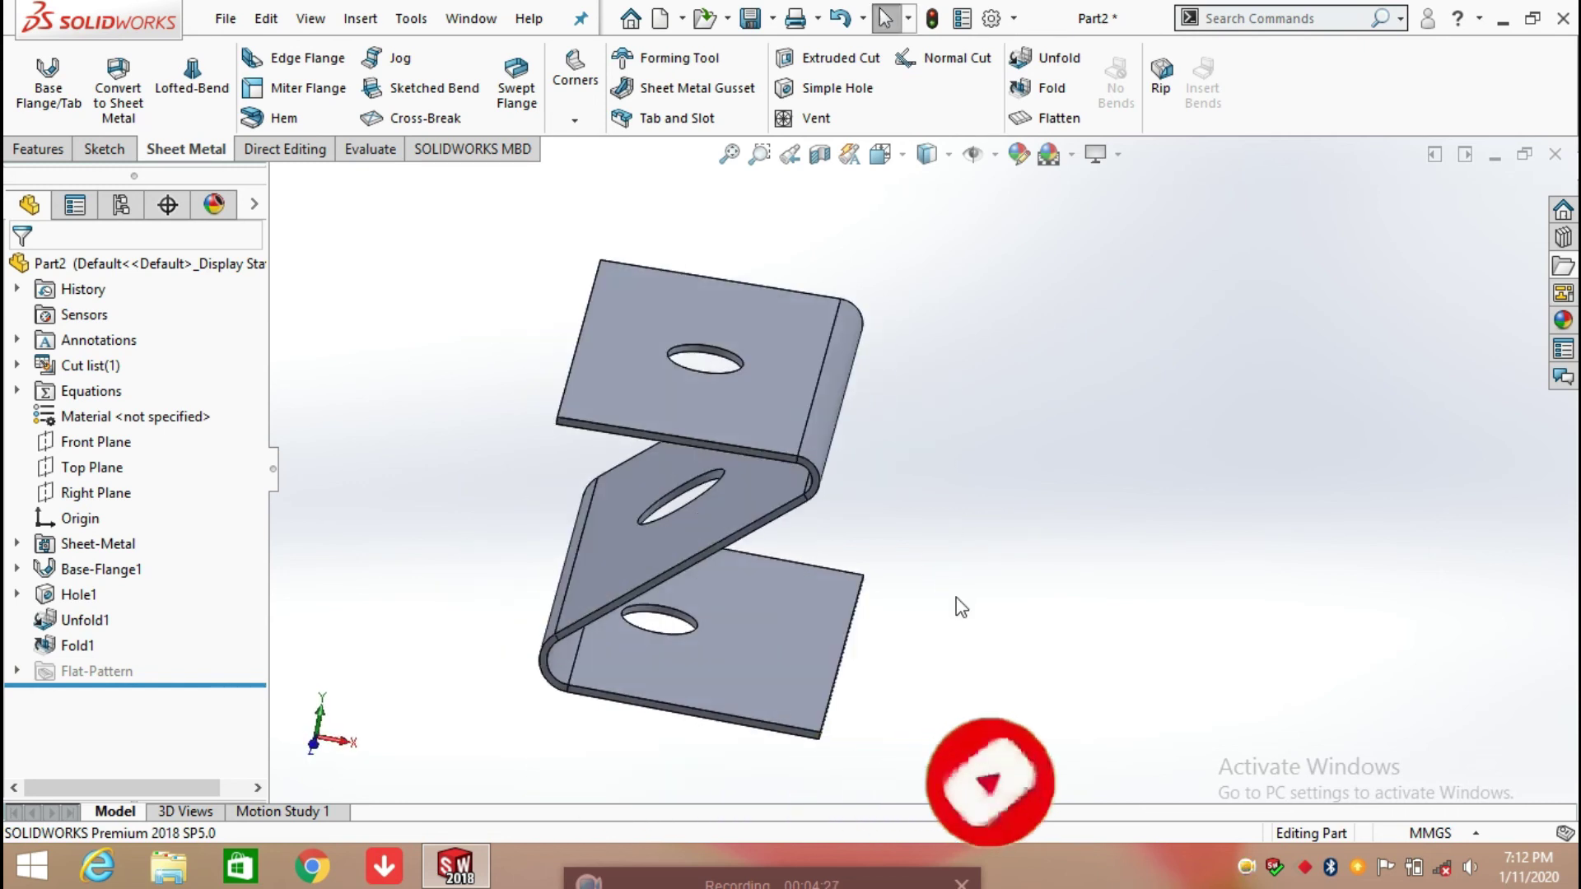